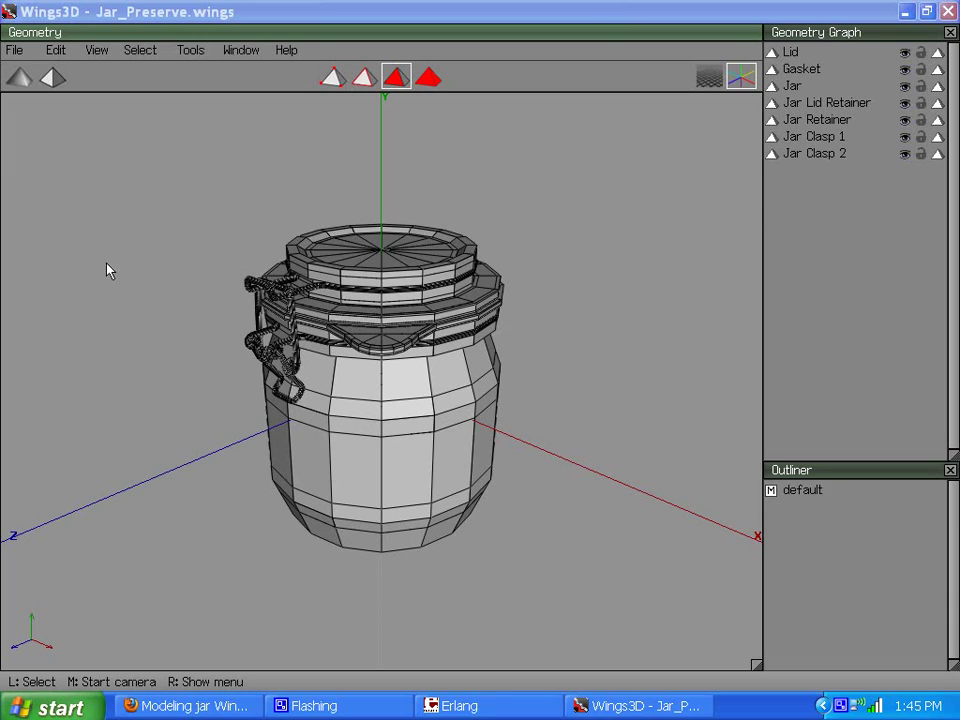
Orbit the view around the jar to inspect it.
middle_click(137, 325)
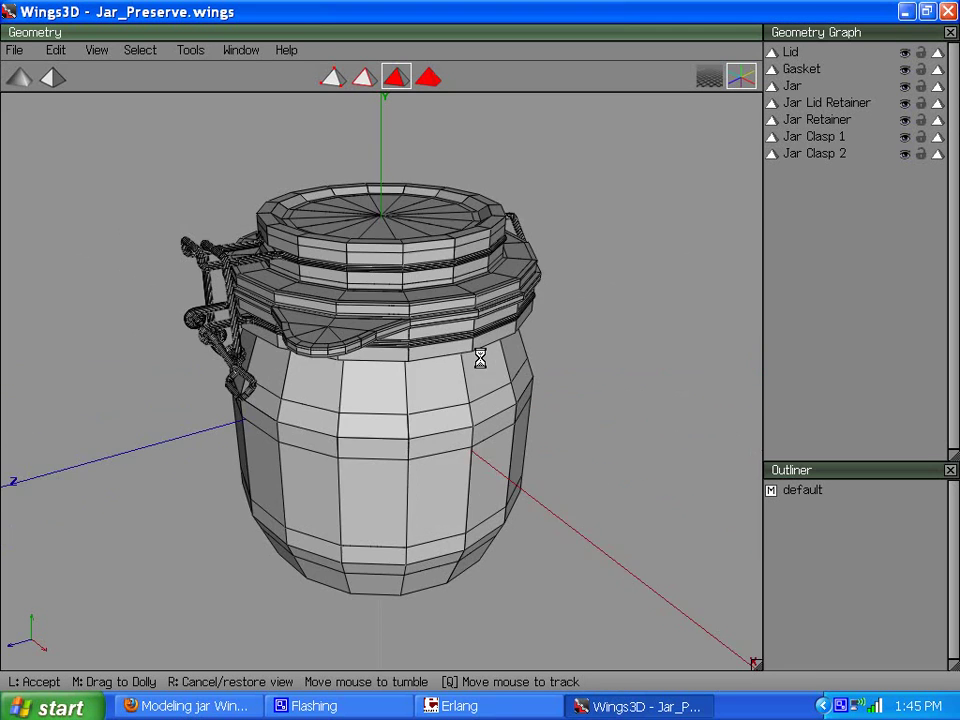
left_click(130, 338)
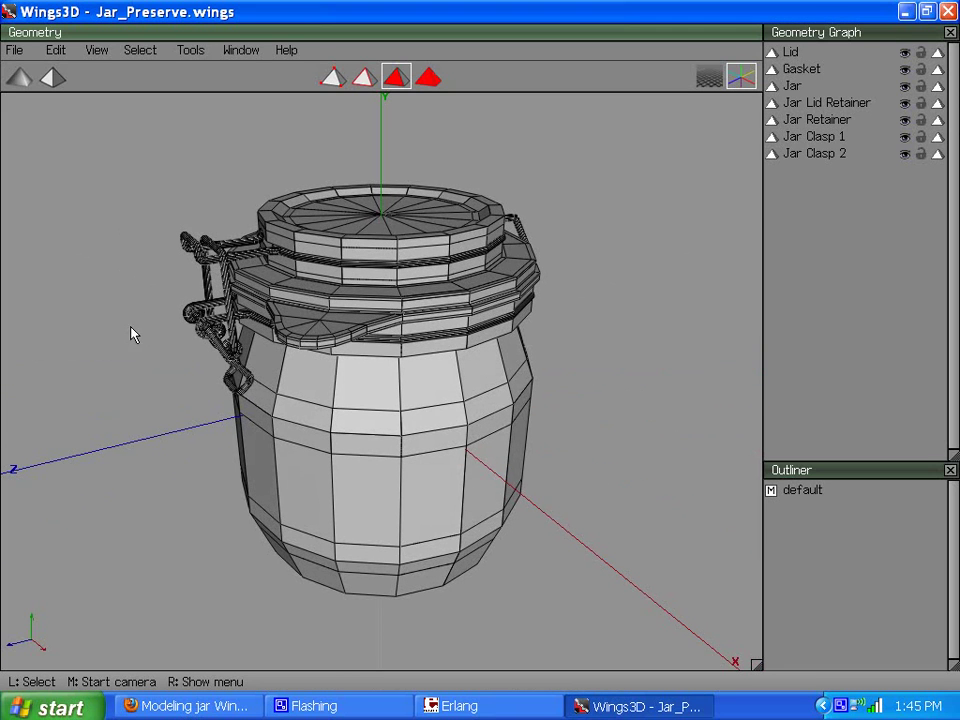
middle_click(140, 370)
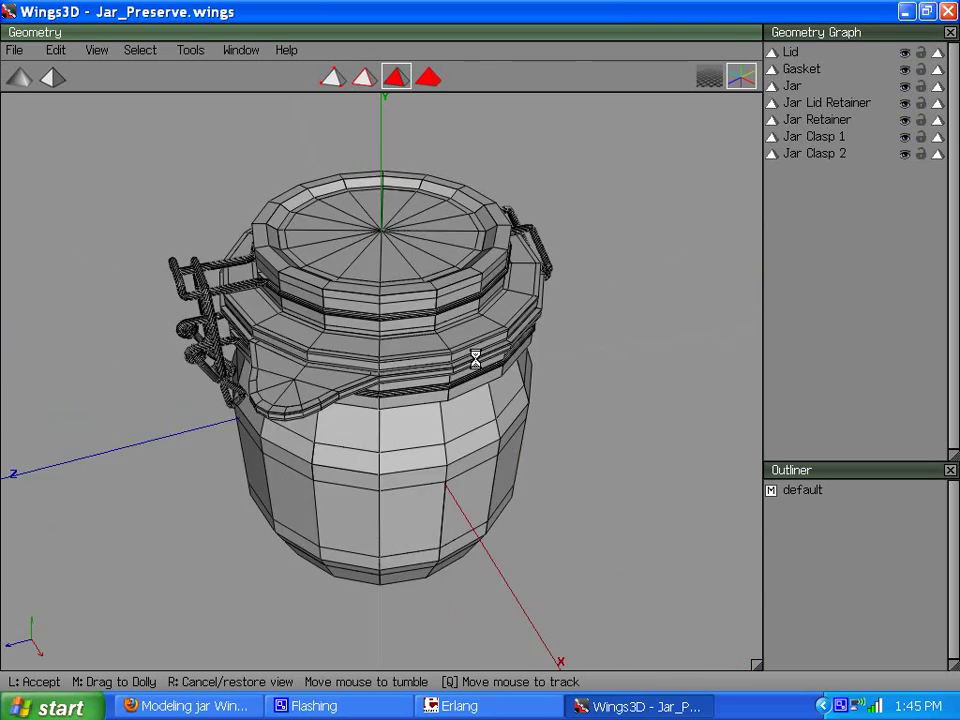
left_click(97, 272)
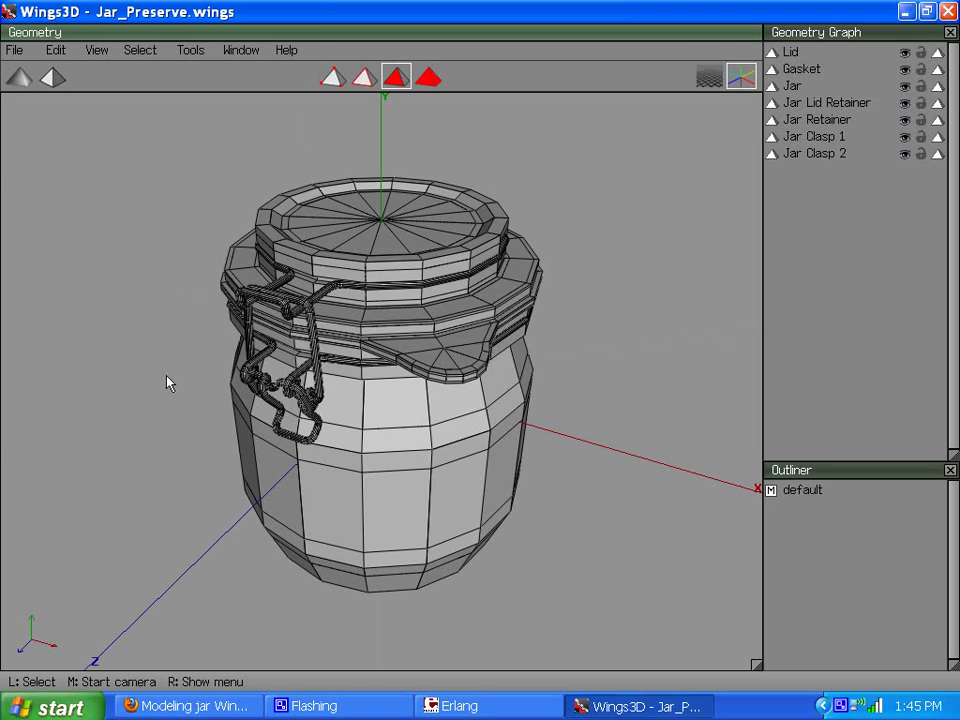
middle_click(214, 381)
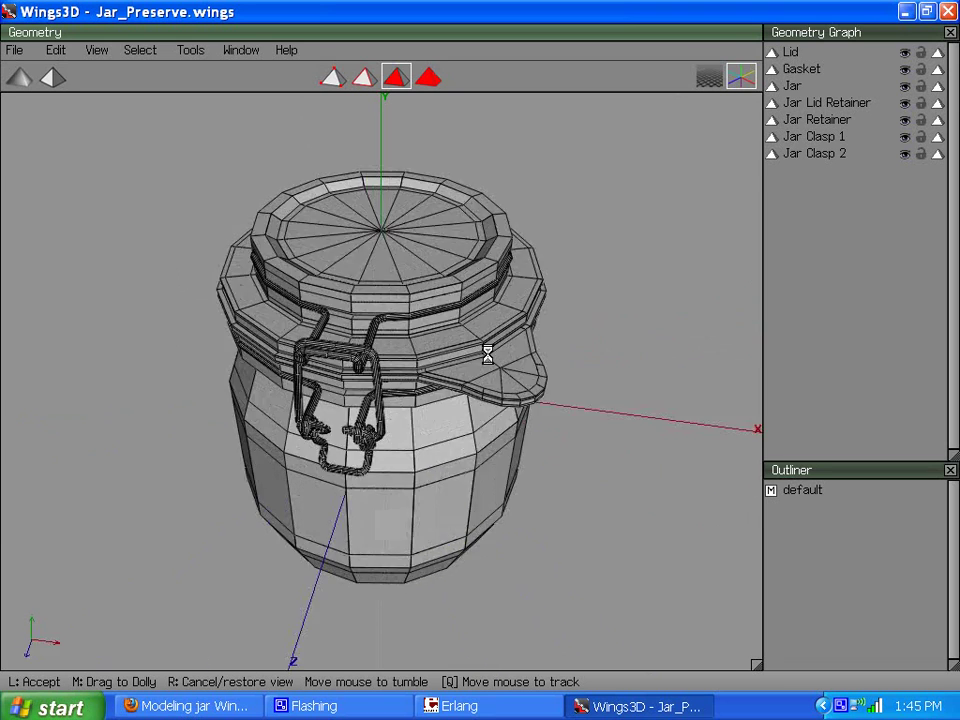
left_click(153, 260)
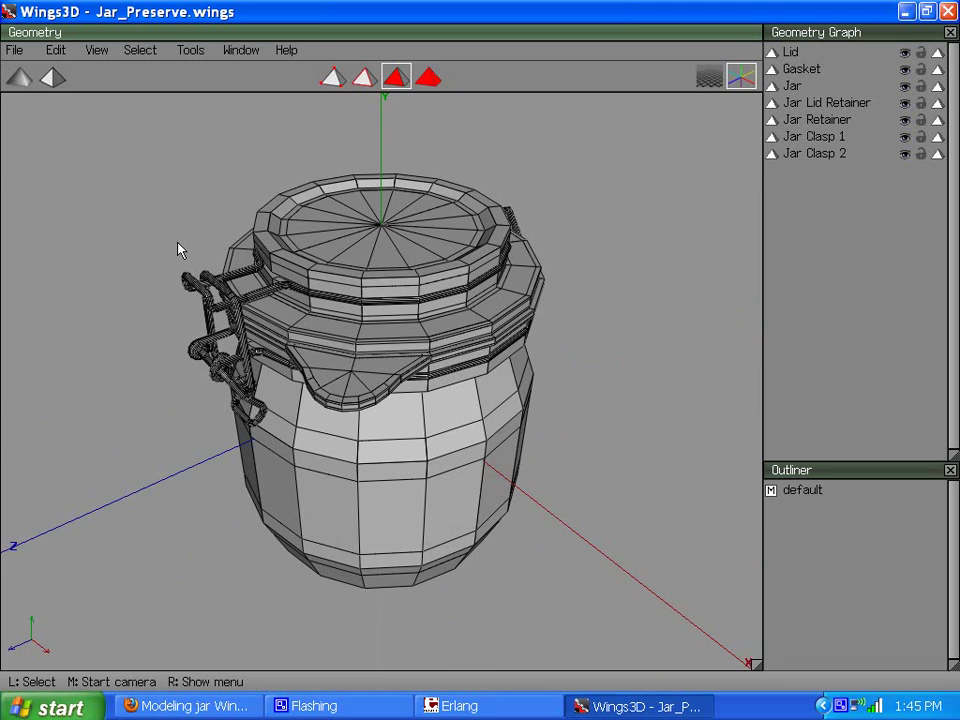
In body selection mode, select all seven jar objects, including Lid, Retainer, Gasket and Clasp 2.
left_click(428, 78)
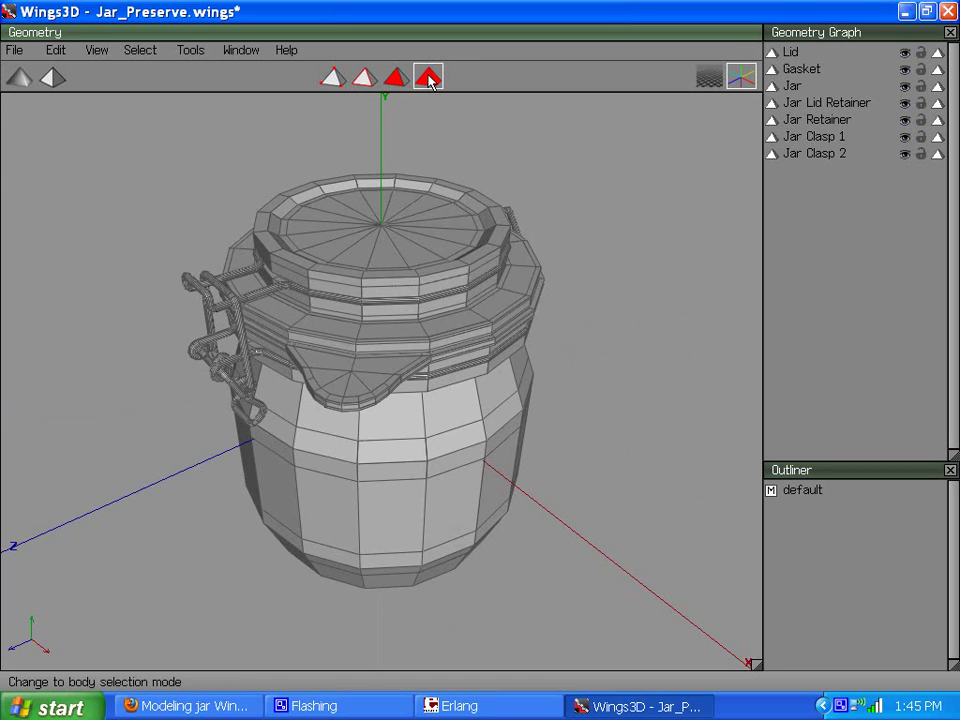
left_click(319, 274)
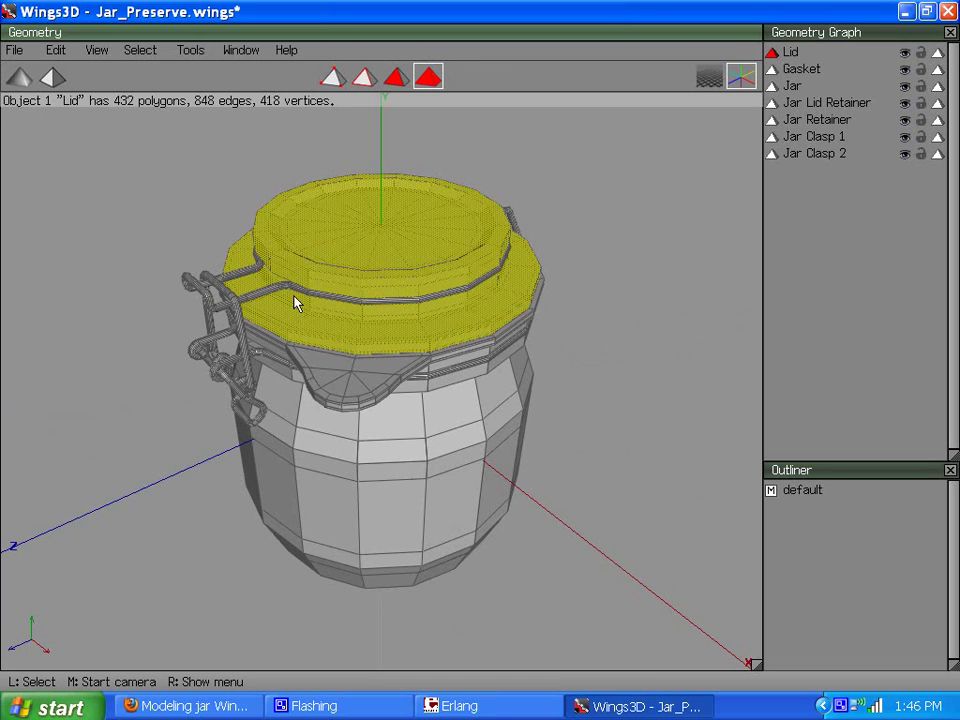
left_click(289, 298)
left_click(375, 388)
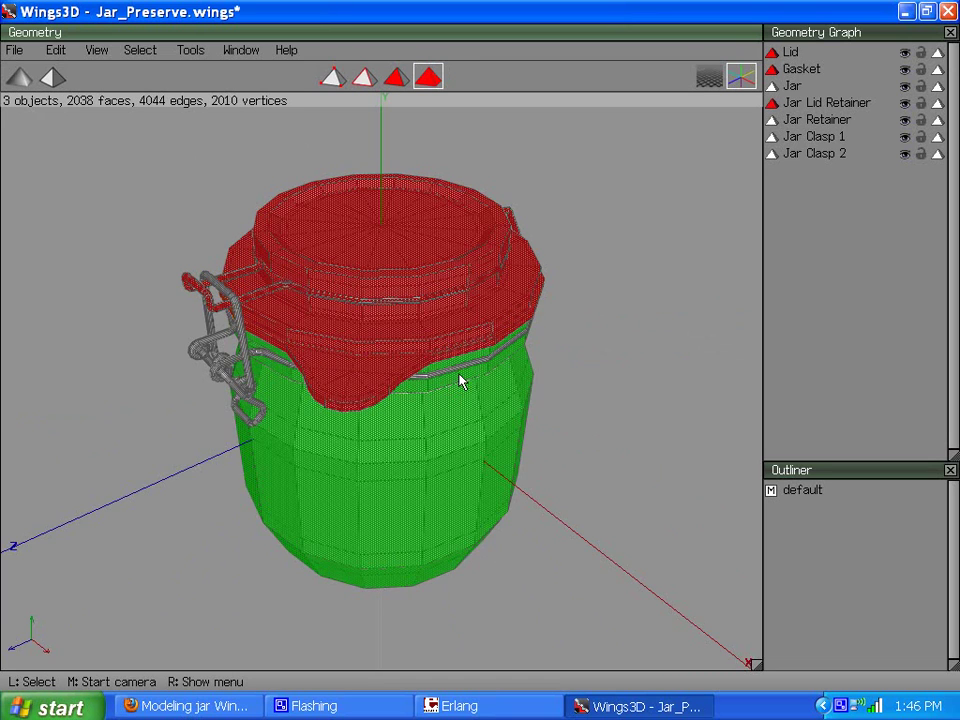
left_click(772, 157)
right_click(772, 157)
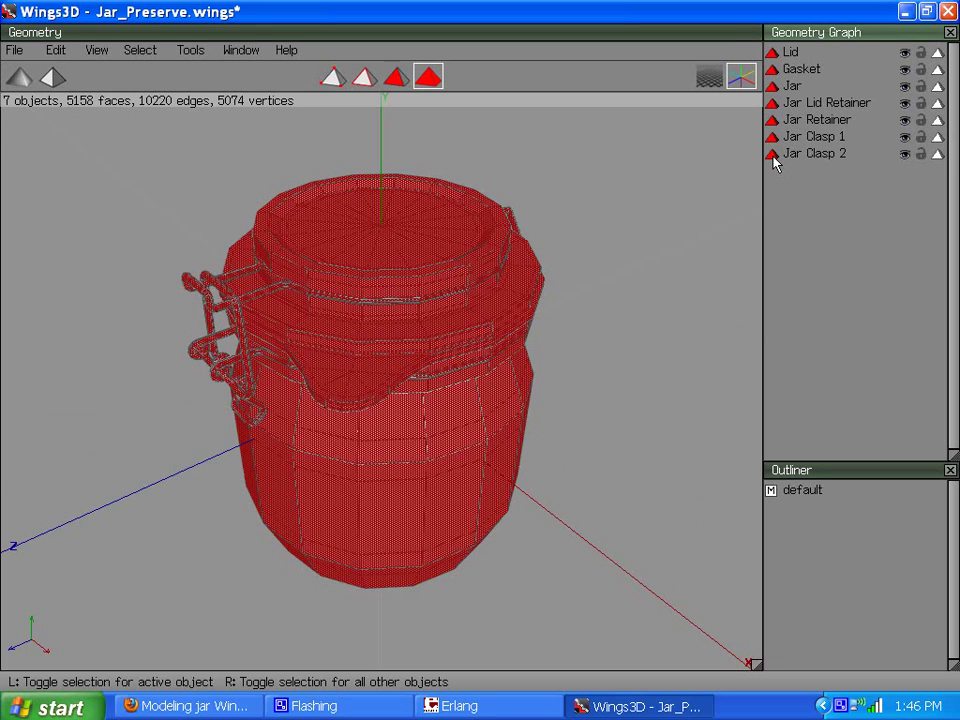
right_click(774, 157)
right_click(774, 157)
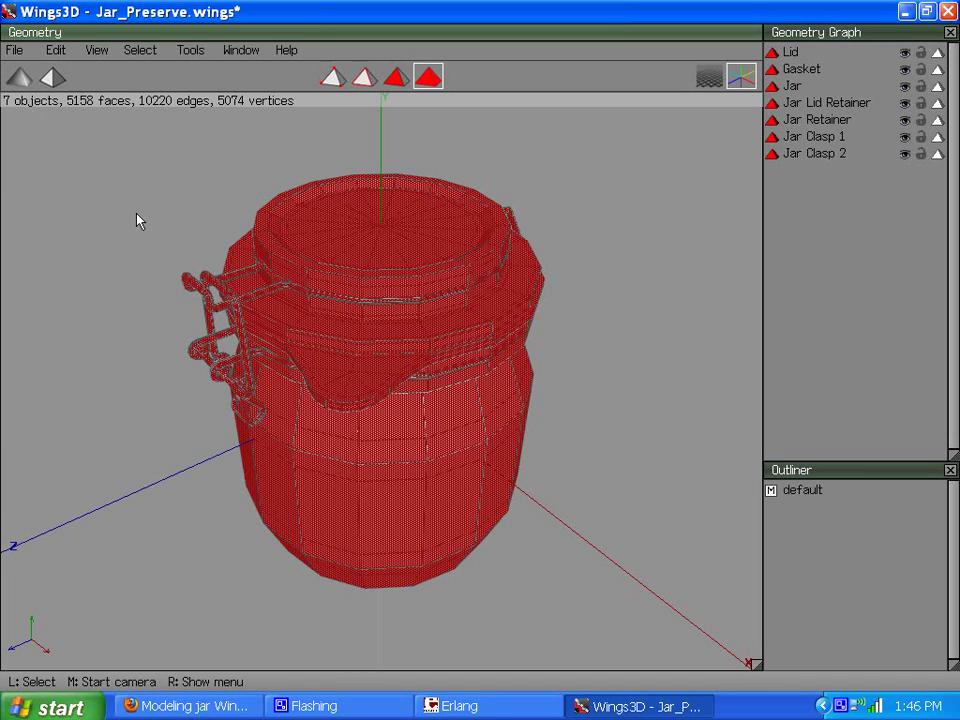
Smooth the selected objects to 20440 faces and save as Jar_PreserveSmooth.wings.
key("s")
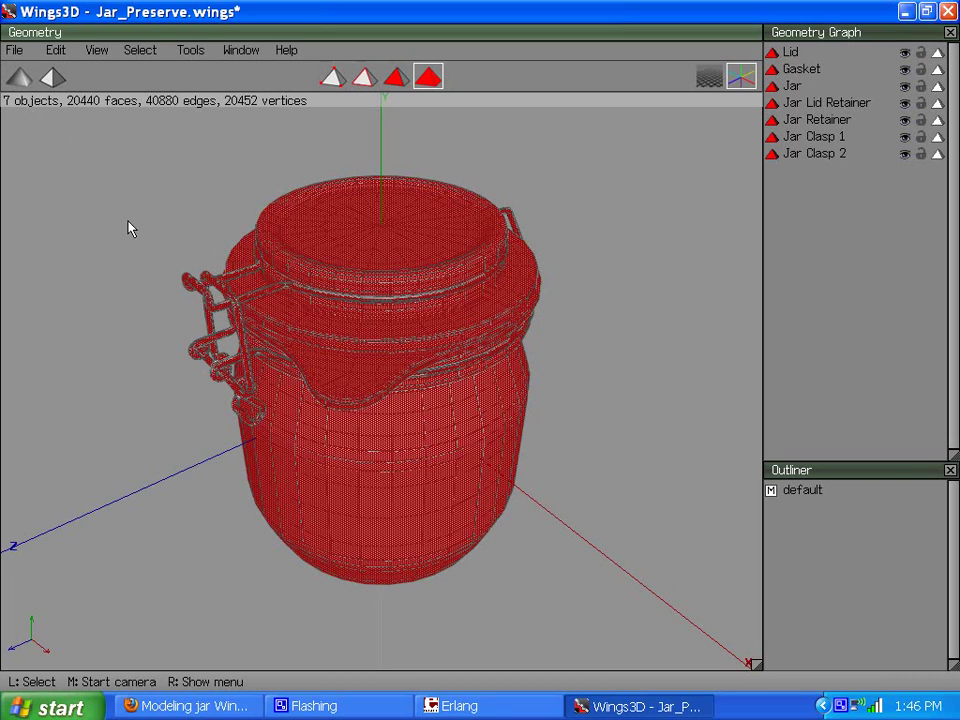
left_click(14, 50)
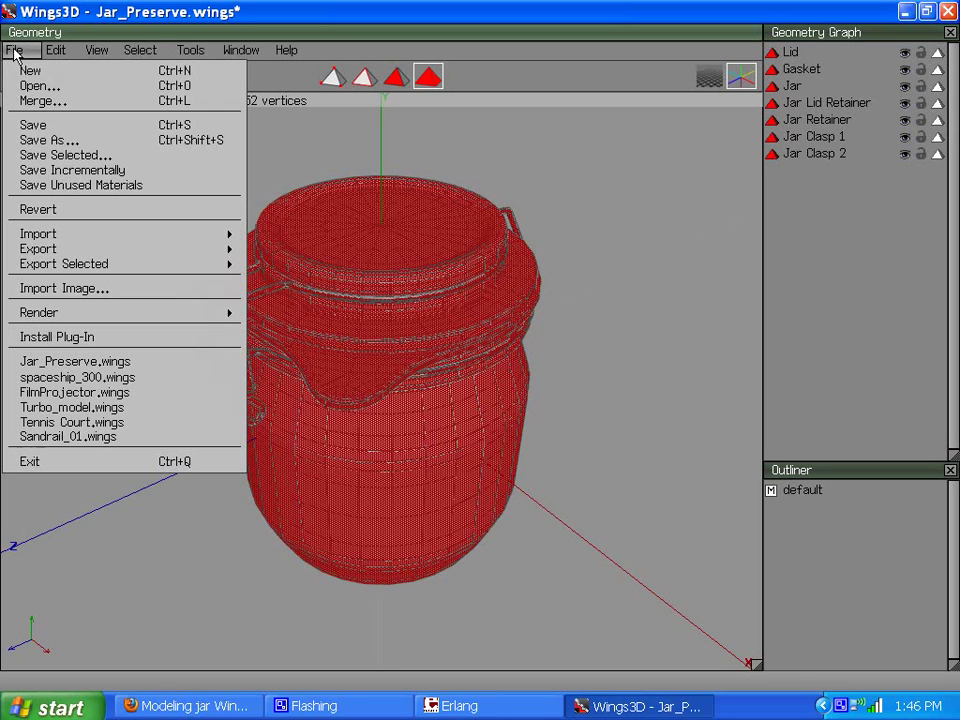
left_click(37, 140)
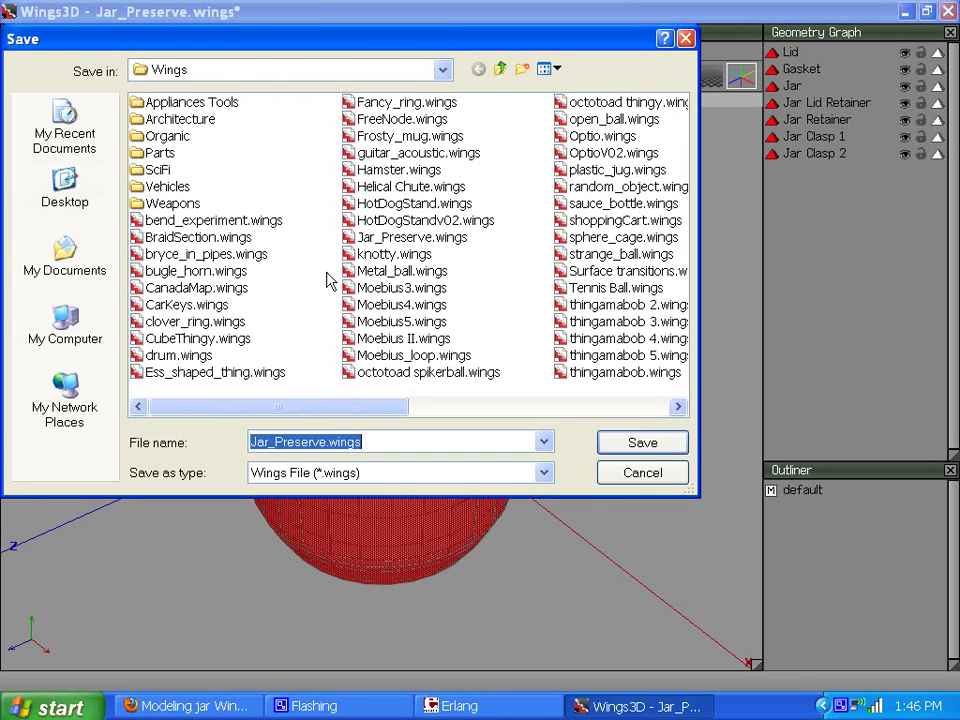
left_click(326, 446)
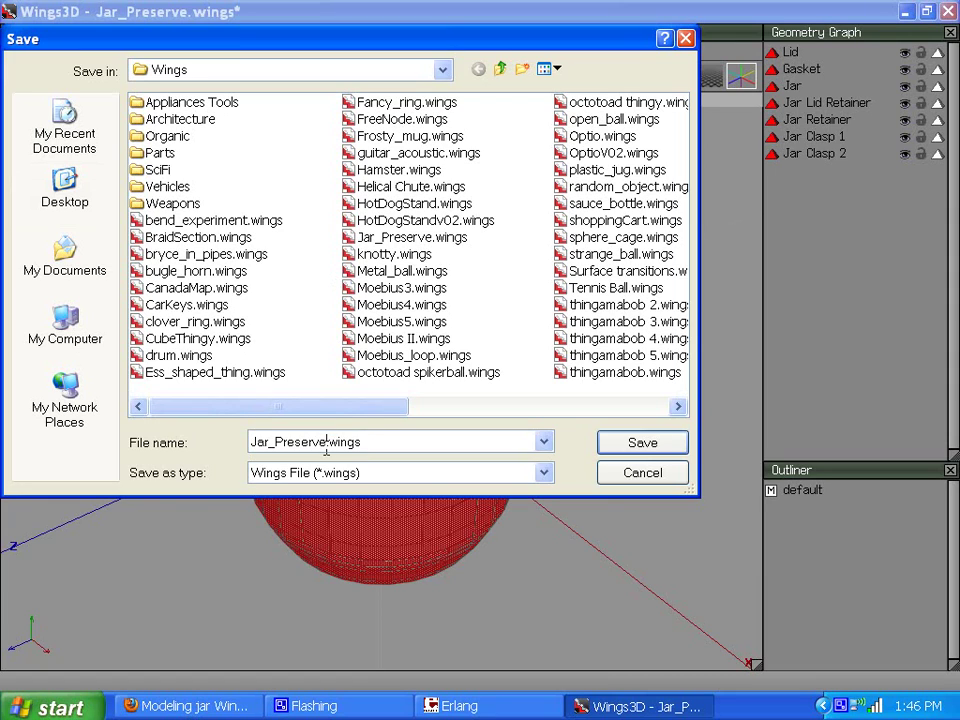
type("Smooth")
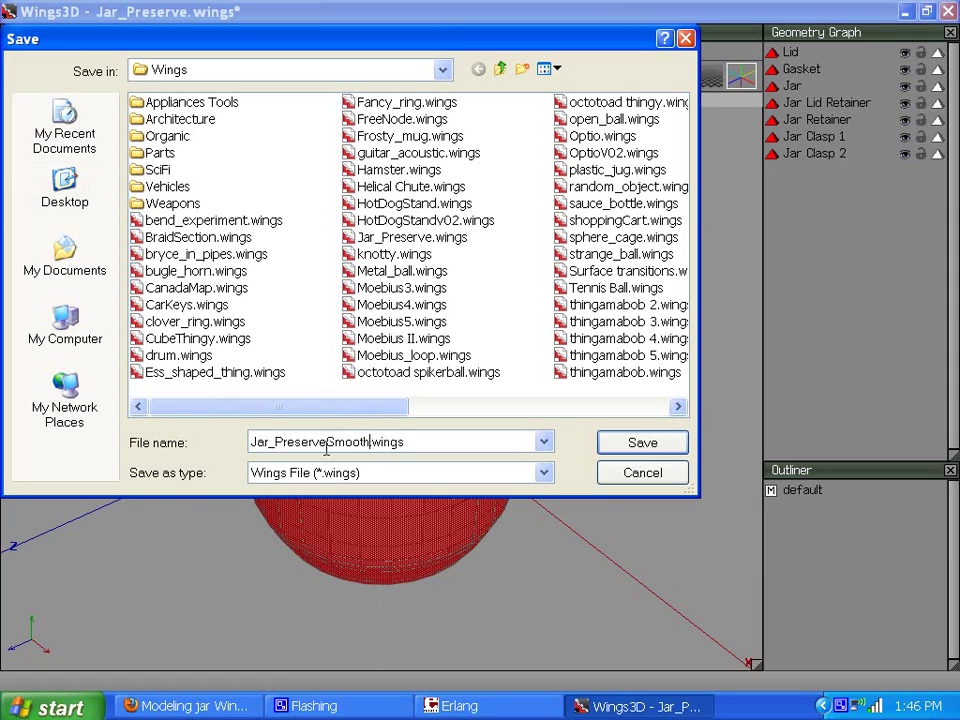
key("Return")
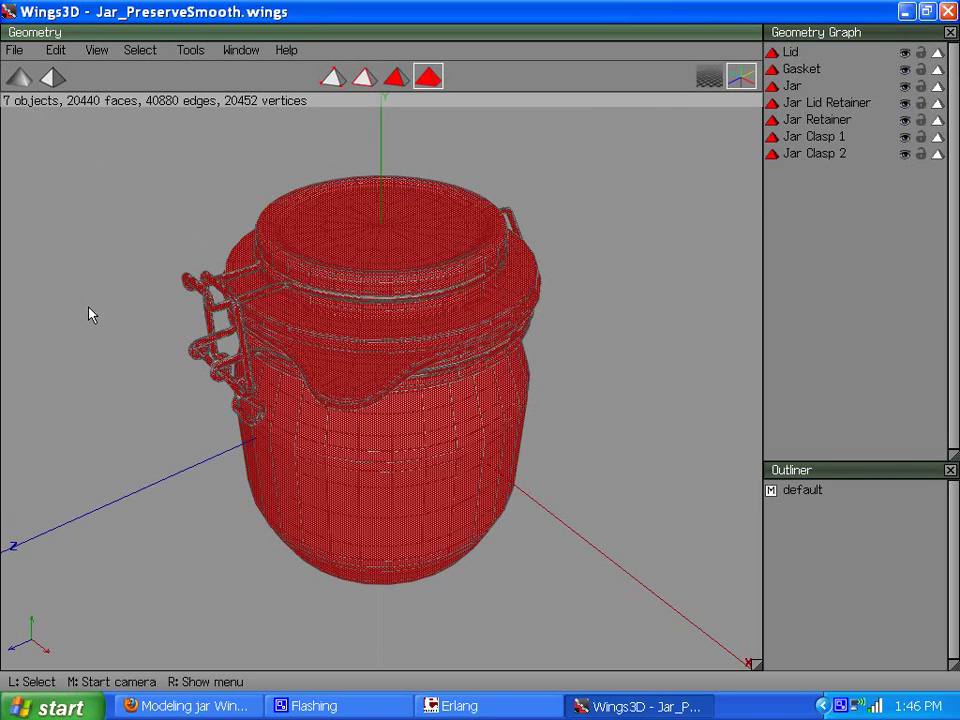
Deselect all objects and orbit the jar to view it from above and the side.
left_click(98, 332)
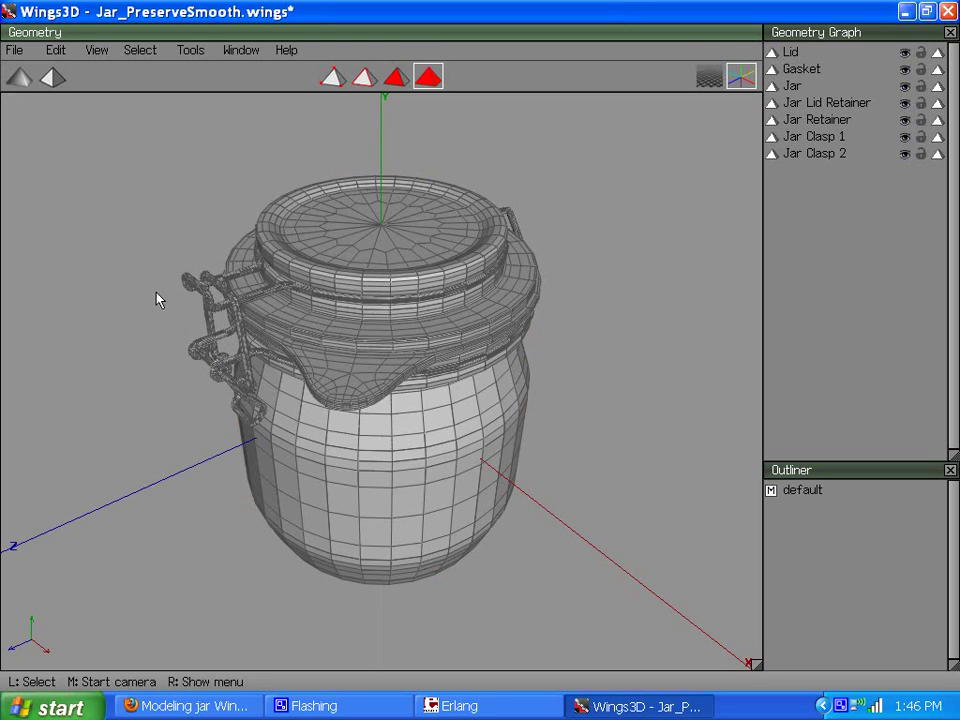
middle_click(185, 450)
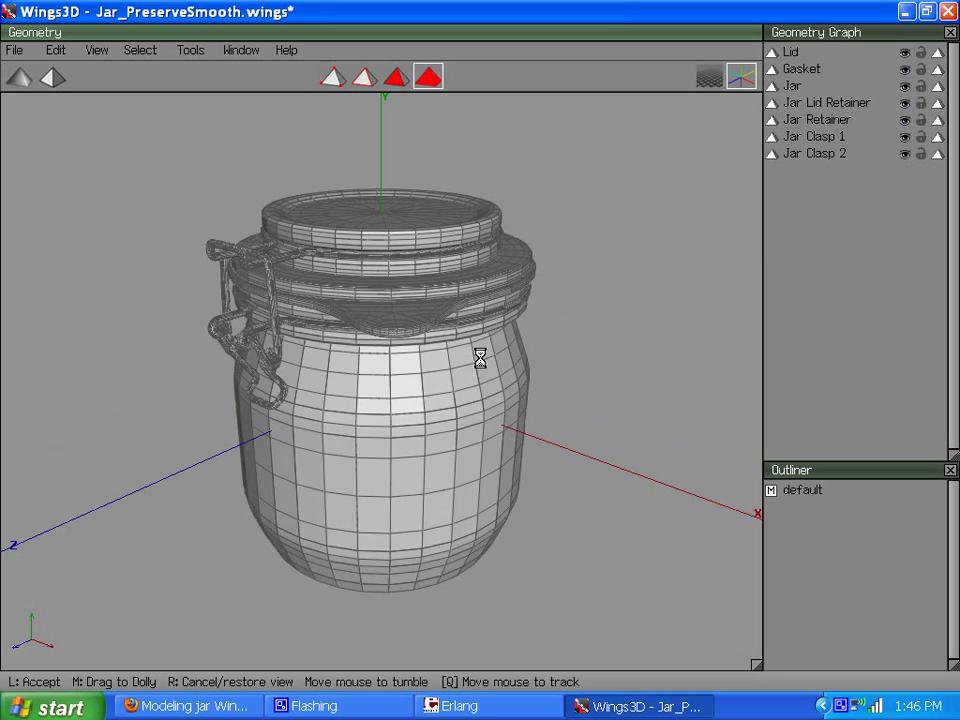
left_click(480, 358)
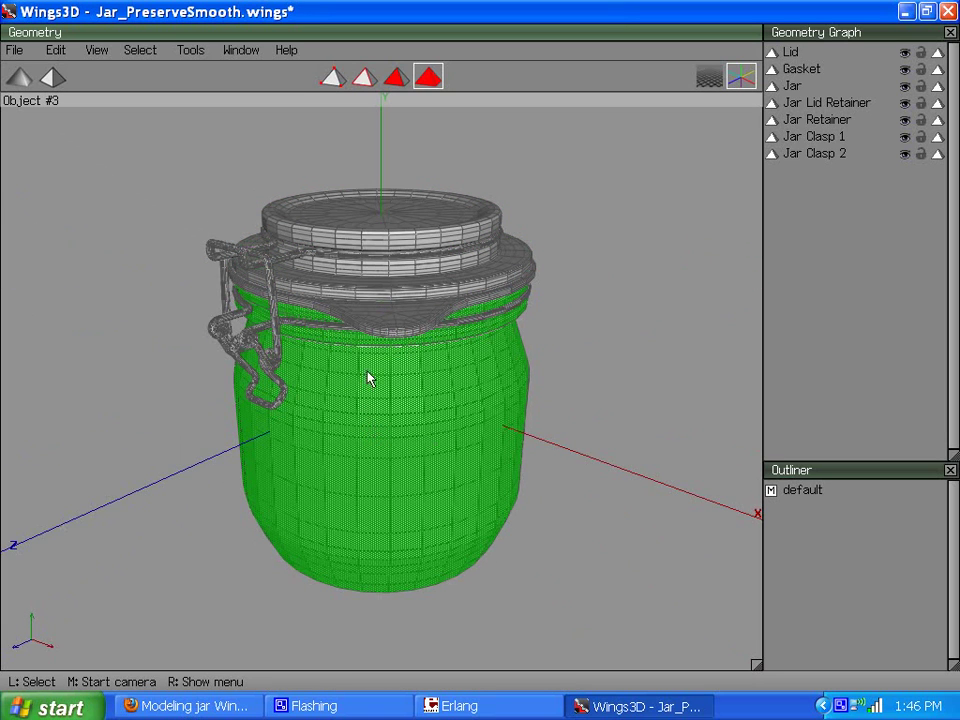
middle_click(373, 336)
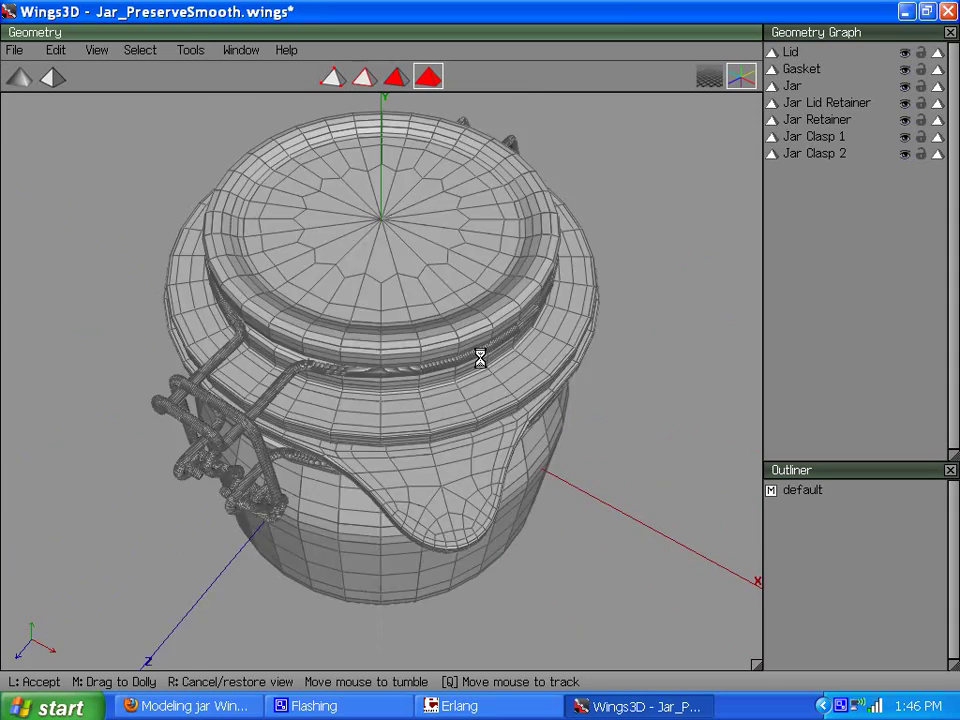
left_click(371, 332)
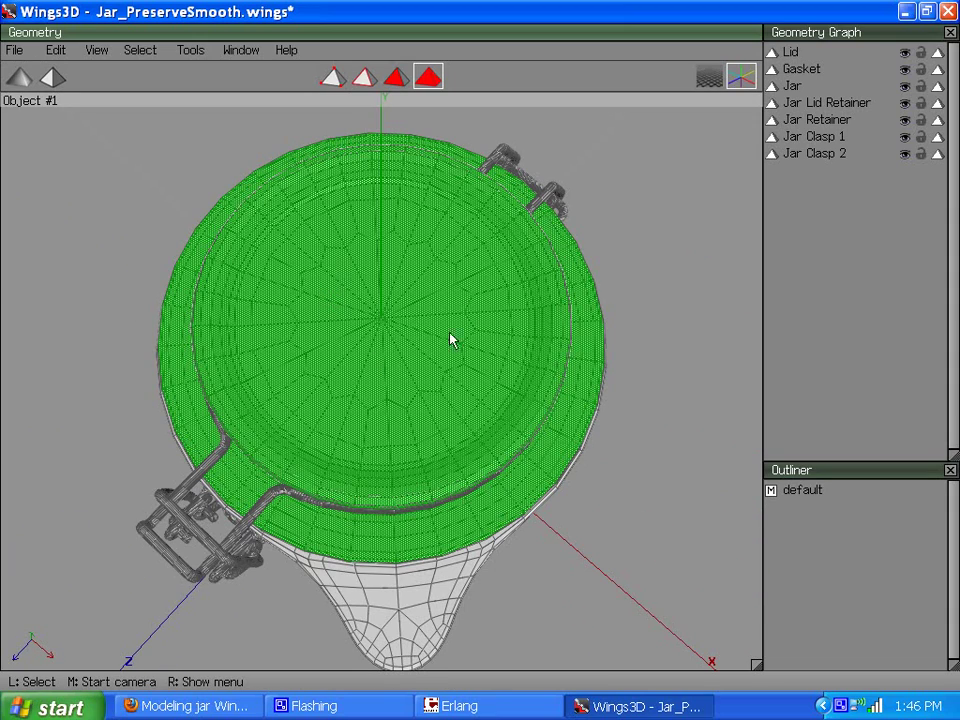
scroll(334, 317, "down", 3)
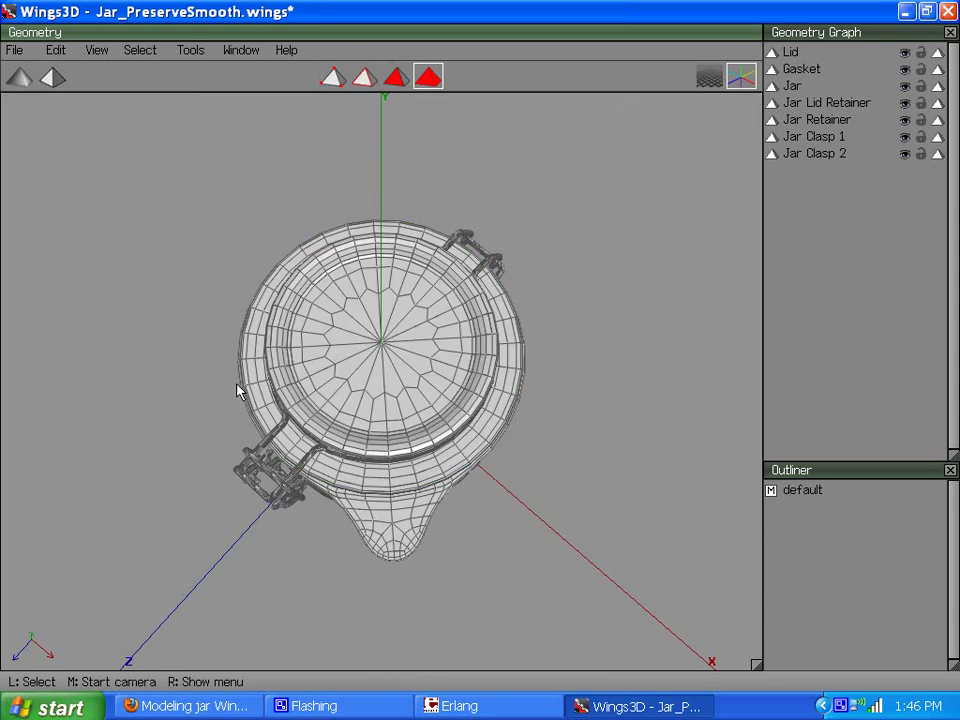
middle_click(318, 368)
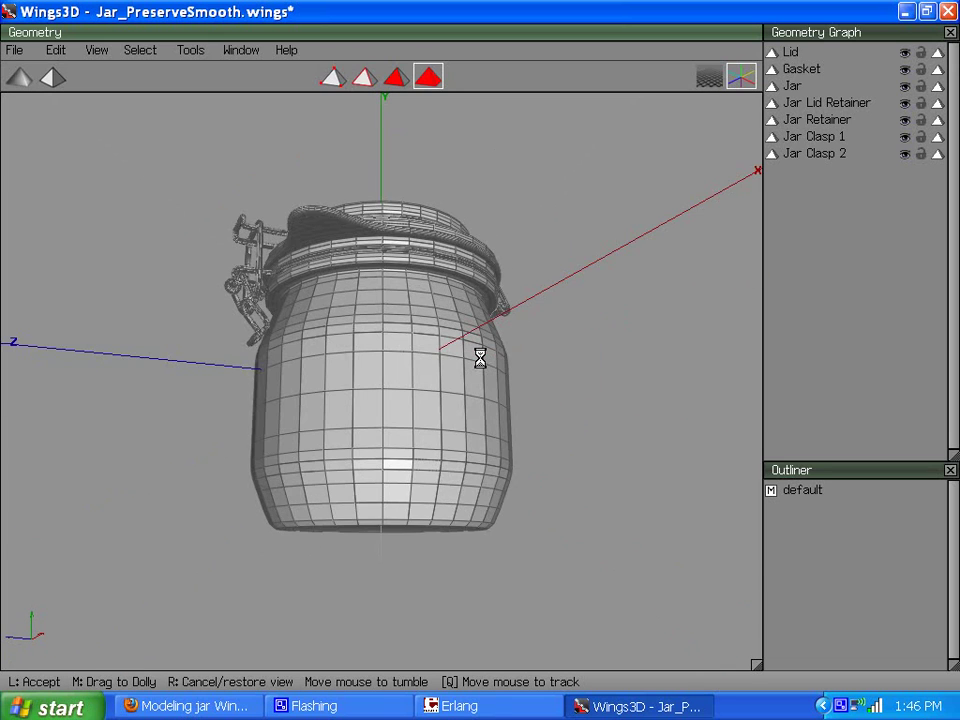
left_click(324, 356)
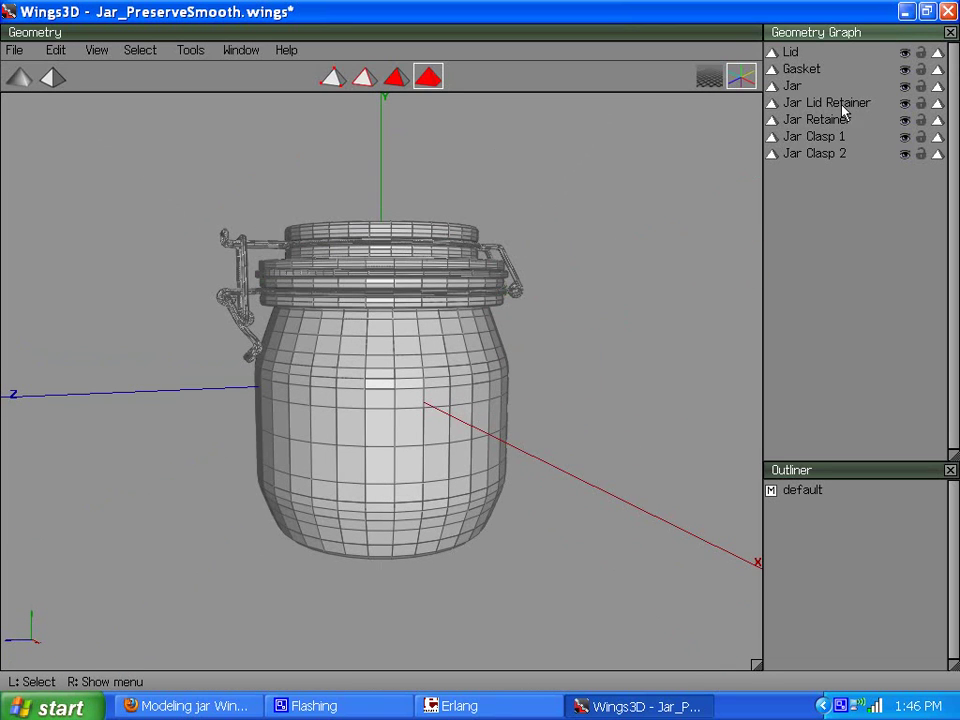
Hide every object except the Jar and select the Jar body.
right_click(905, 86)
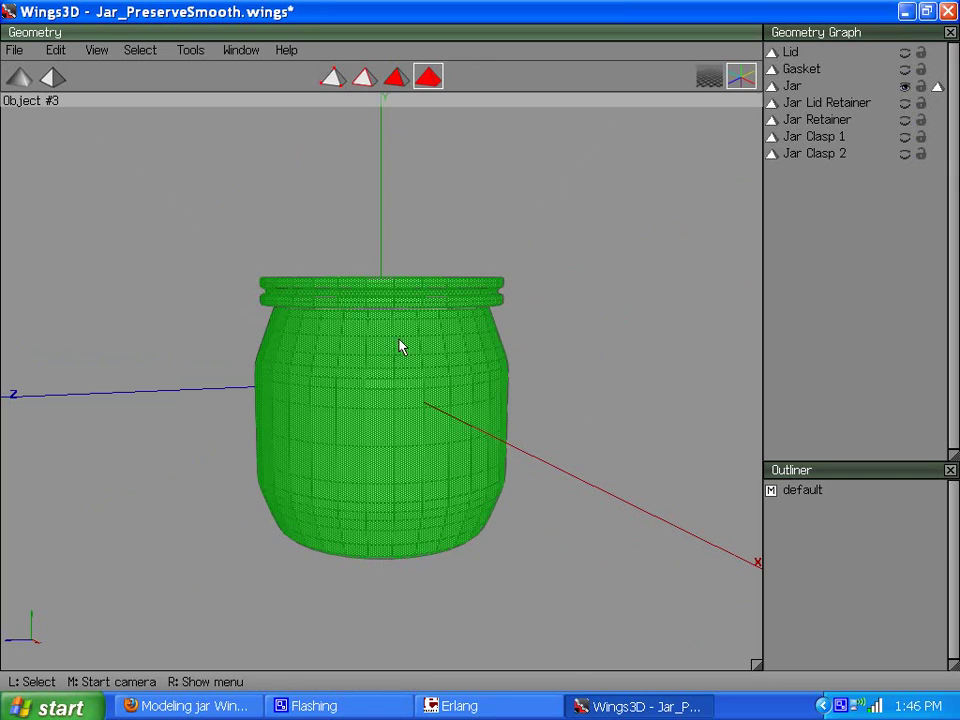
middle_click(388, 355)
left_click(401, 399)
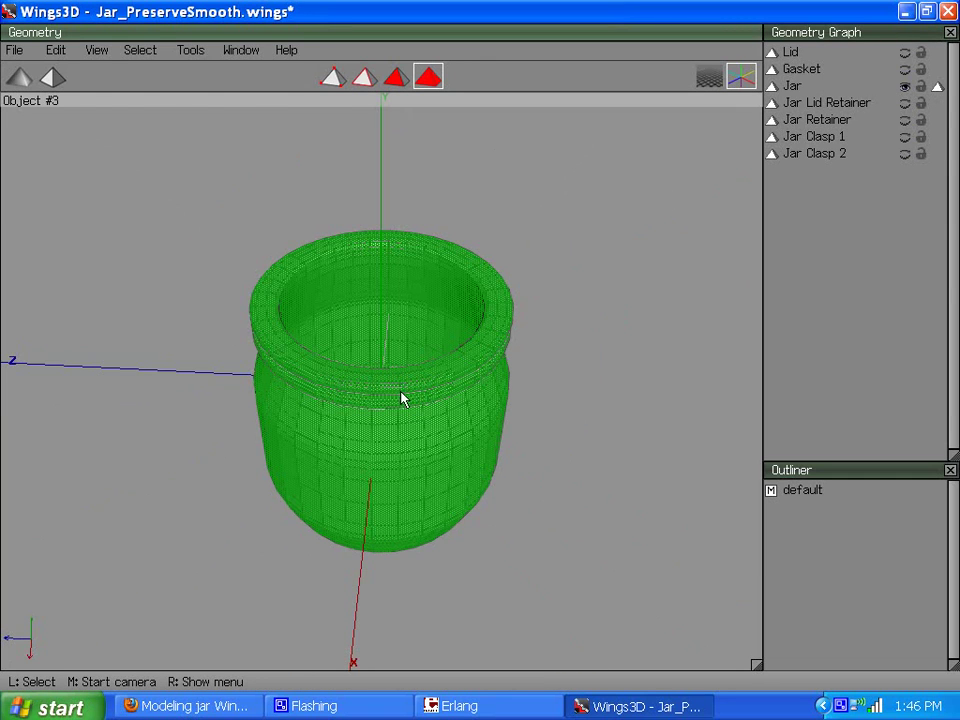
left_click(401, 399)
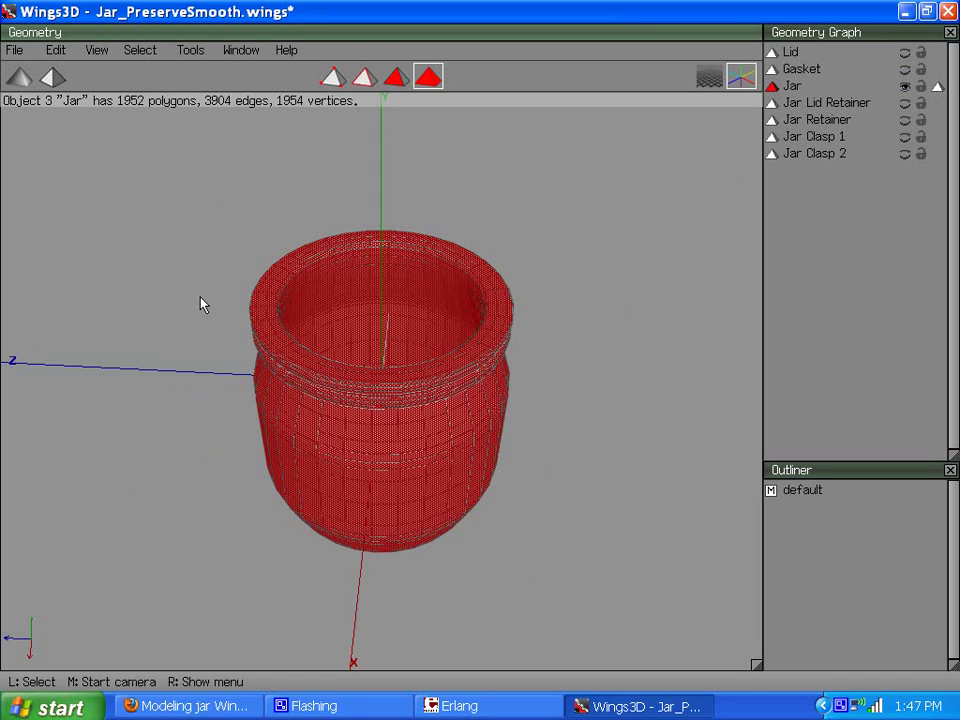
Start UV Mapping on the Jar and shift the AutoUV Segmenting window right.
right_click(203, 164)
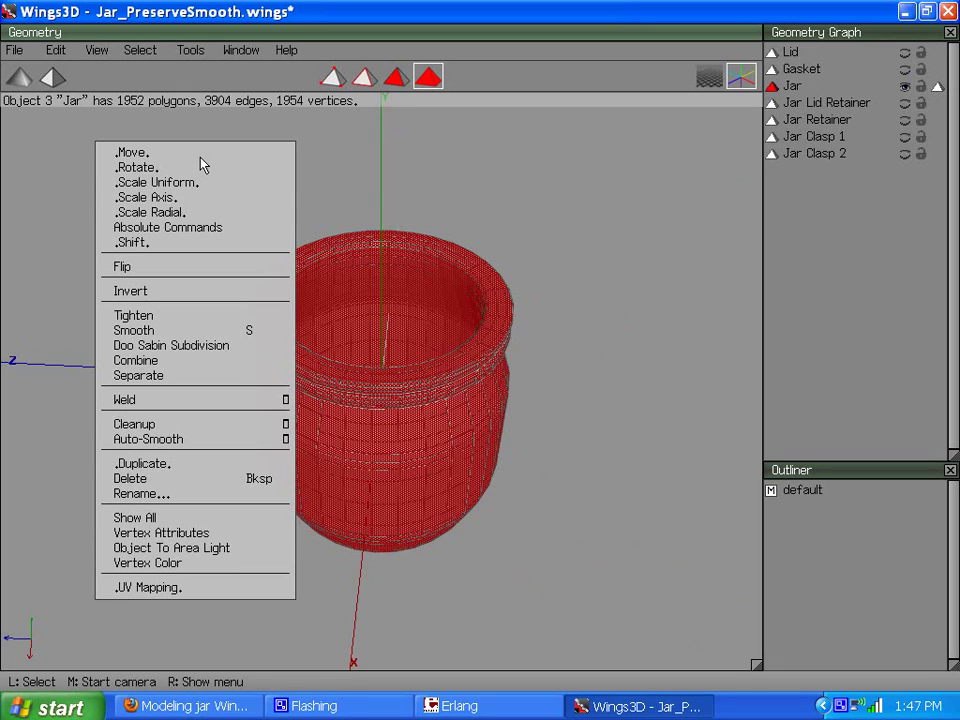
left_click(165, 590)
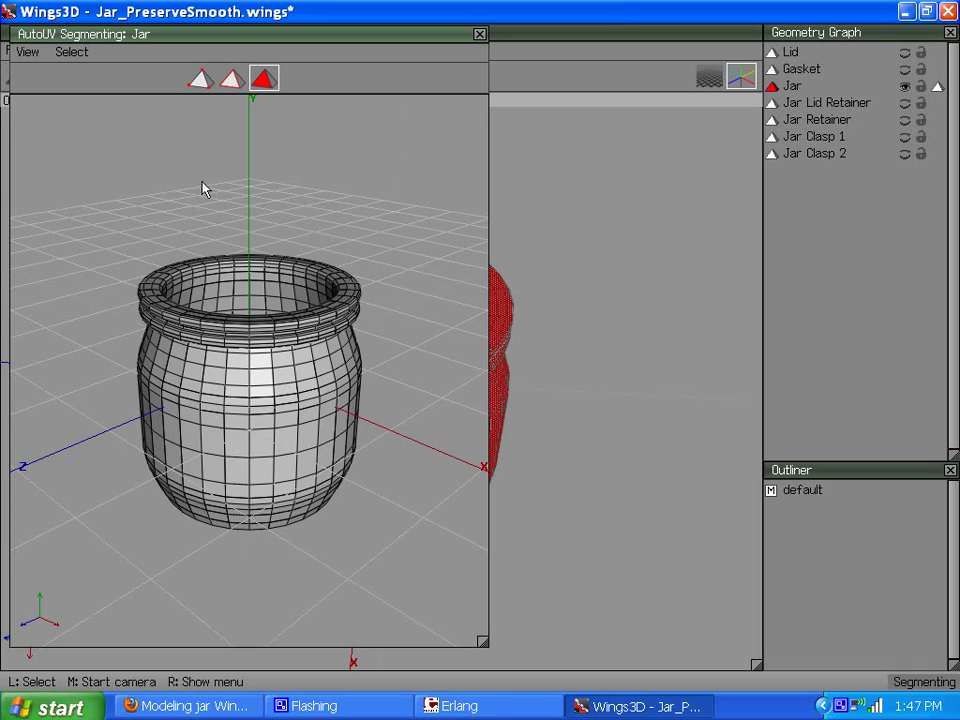
left_click_drag(160, 34, 481, 43)
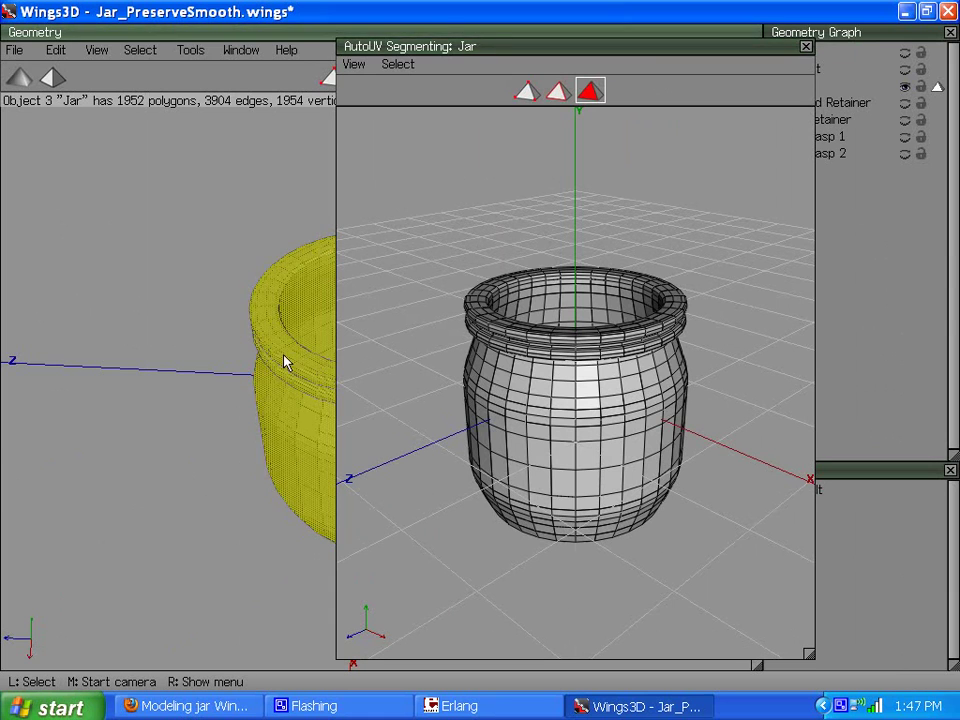
Select the faces at the jar's inner bottom centre and grow them up the inner wall.
middle_click(565, 345)
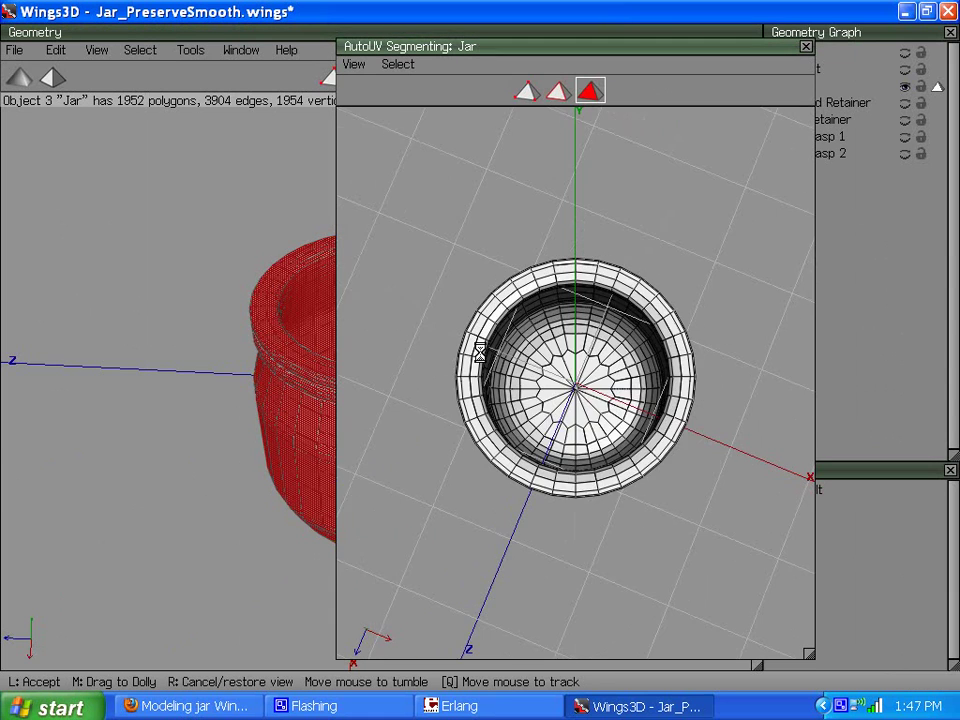
left_click(408, 162)
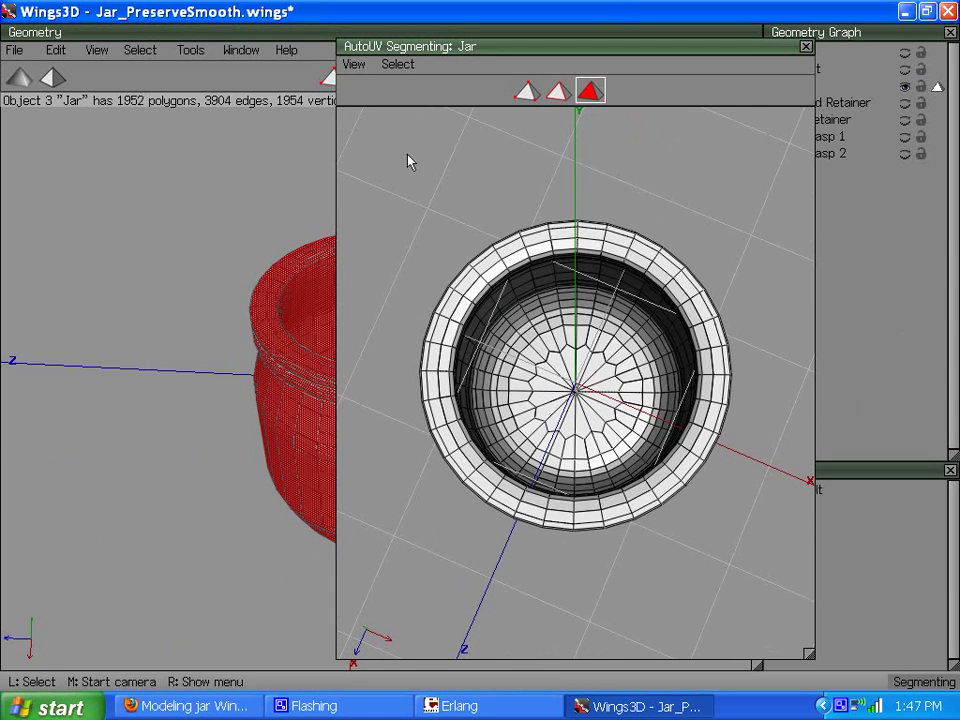
left_click(527, 91)
left_click(564, 248)
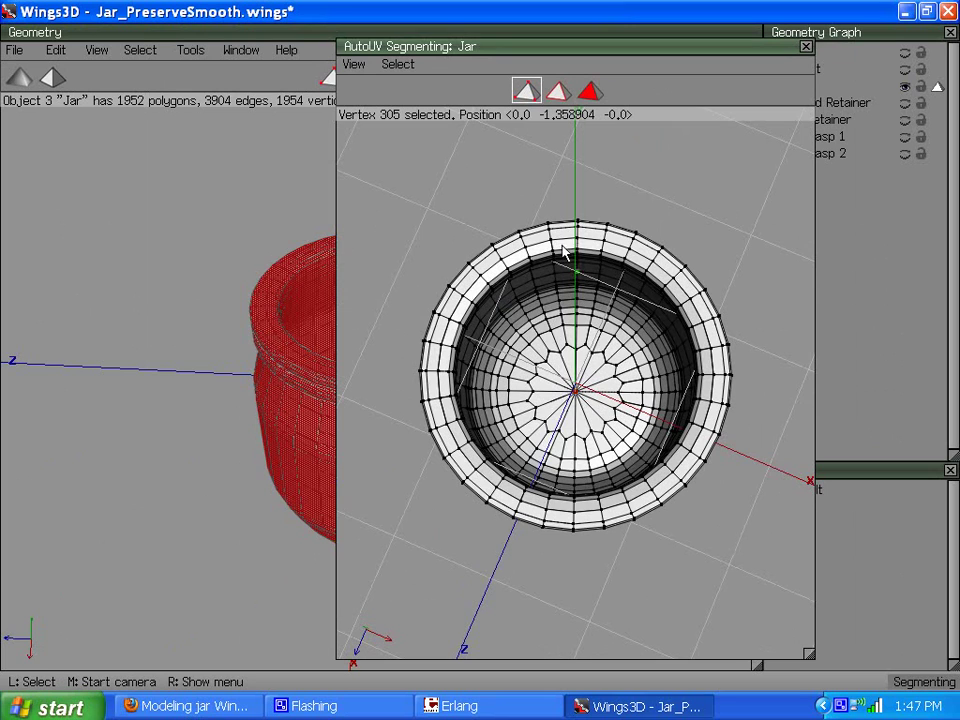
left_click(590, 91)
key("plus")
key("plus")
key("plus")
key("plus")
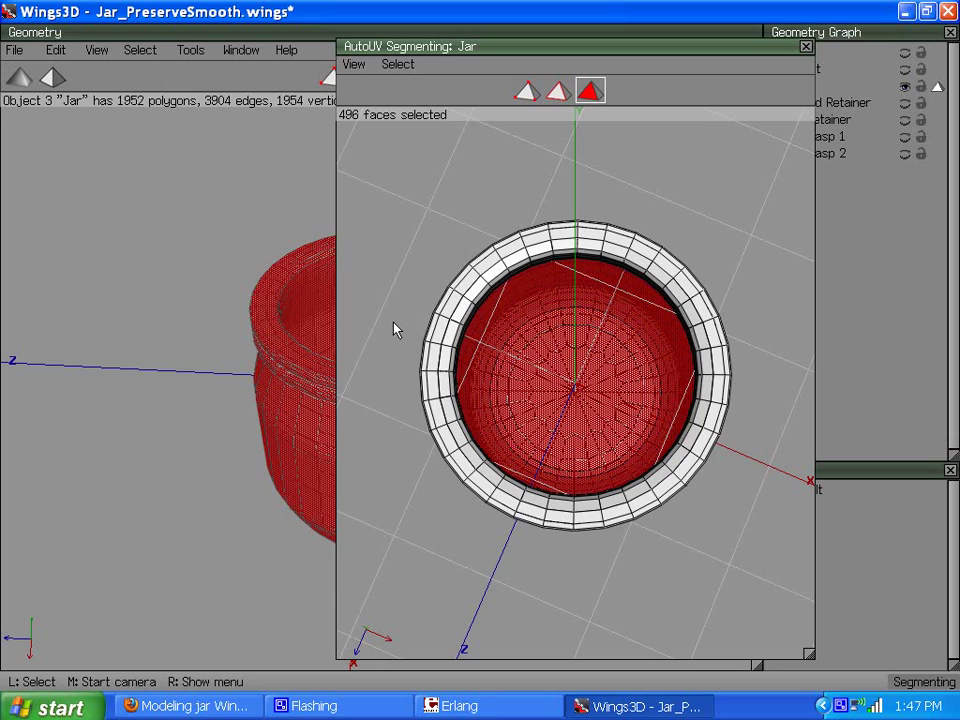
key("plus")
key("plus")
key("plus")
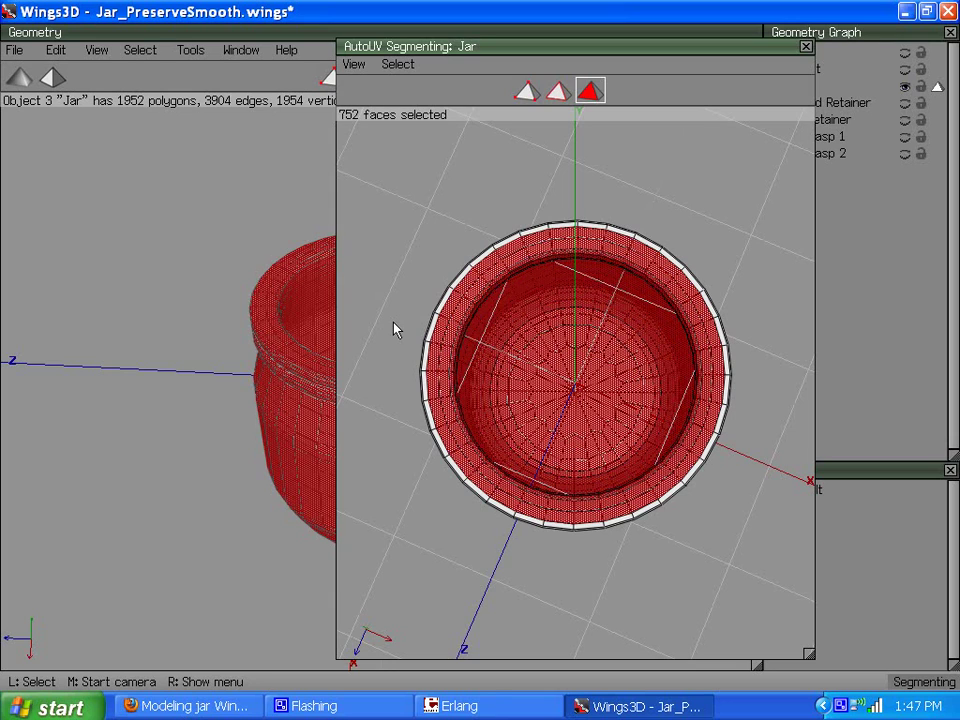
Grow the face selection up over the rim lip and down the outer rim.
middle_click(476, 380)
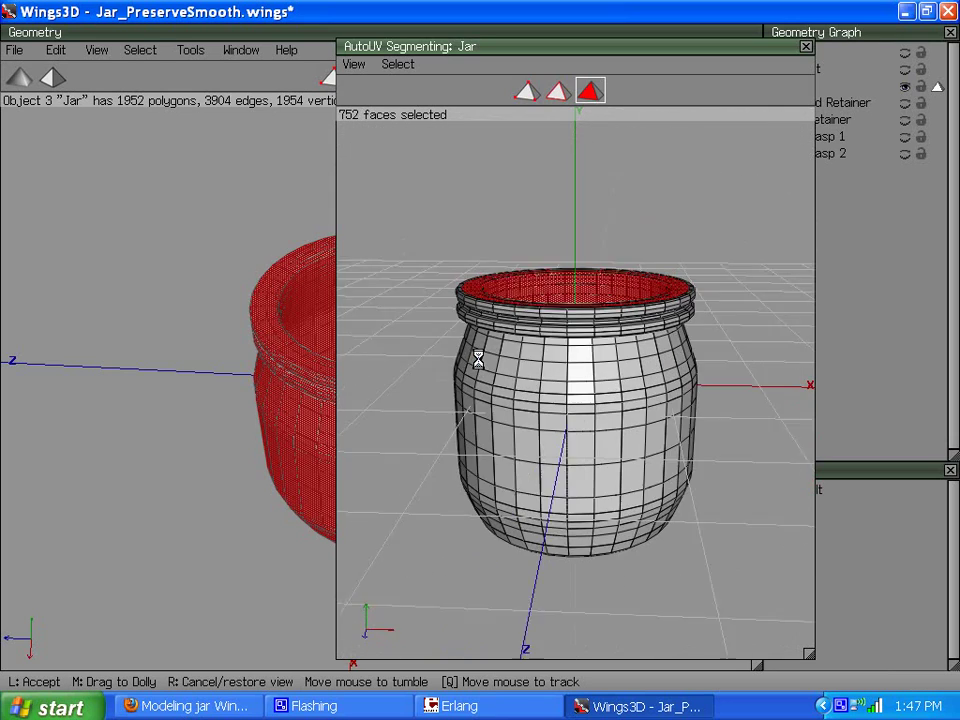
left_click(474, 373)
key("plus")
key("plus")
key("plus")
key("plus")
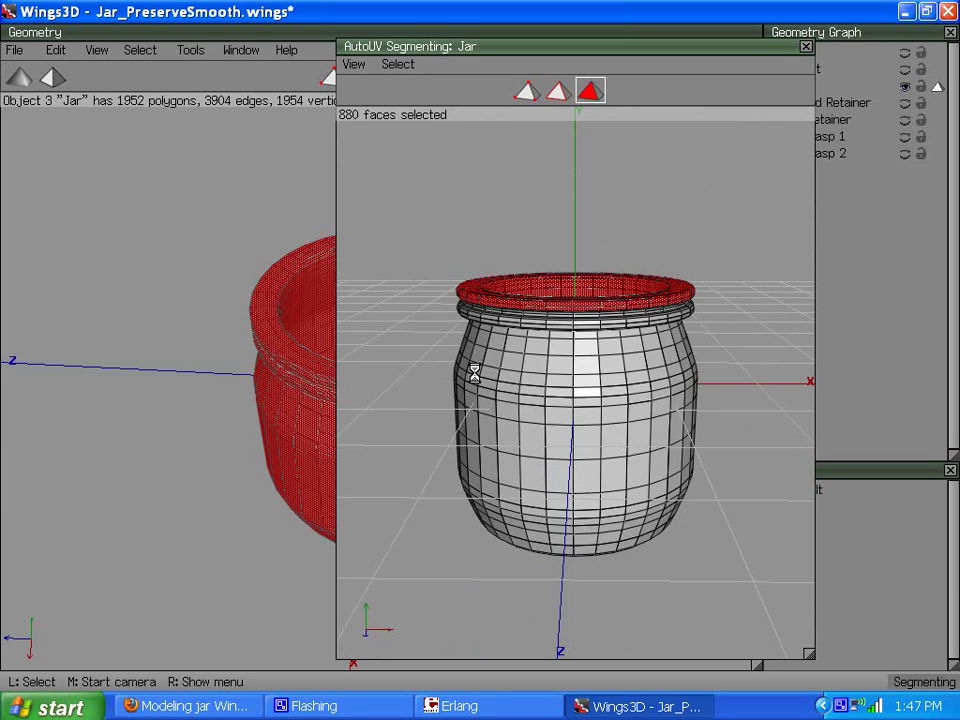
key("plus")
key("plus")
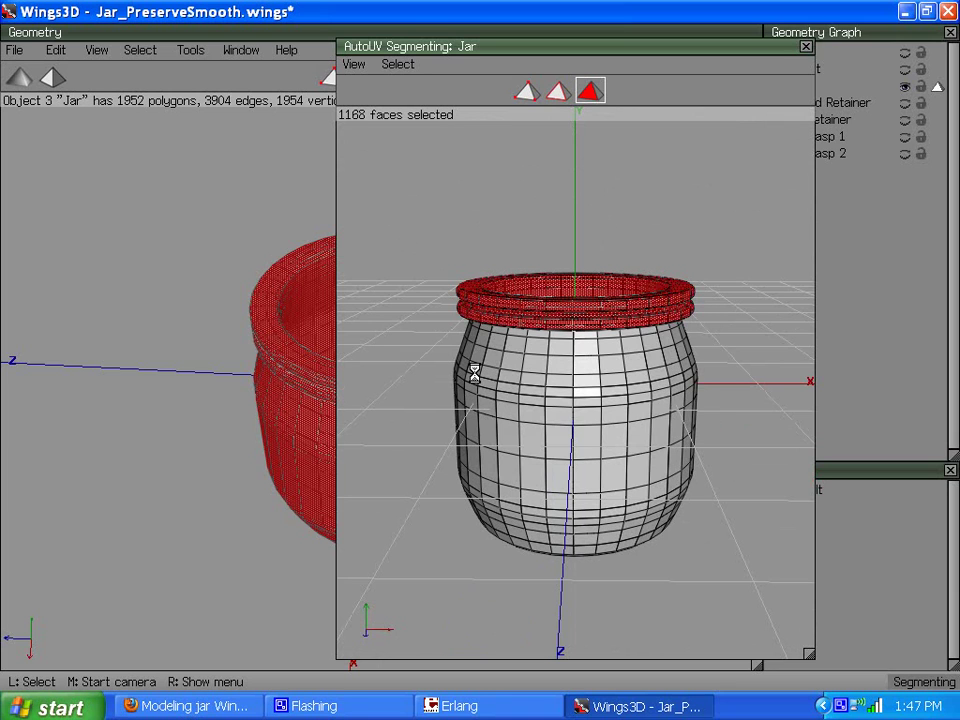
middle_click(553, 347)
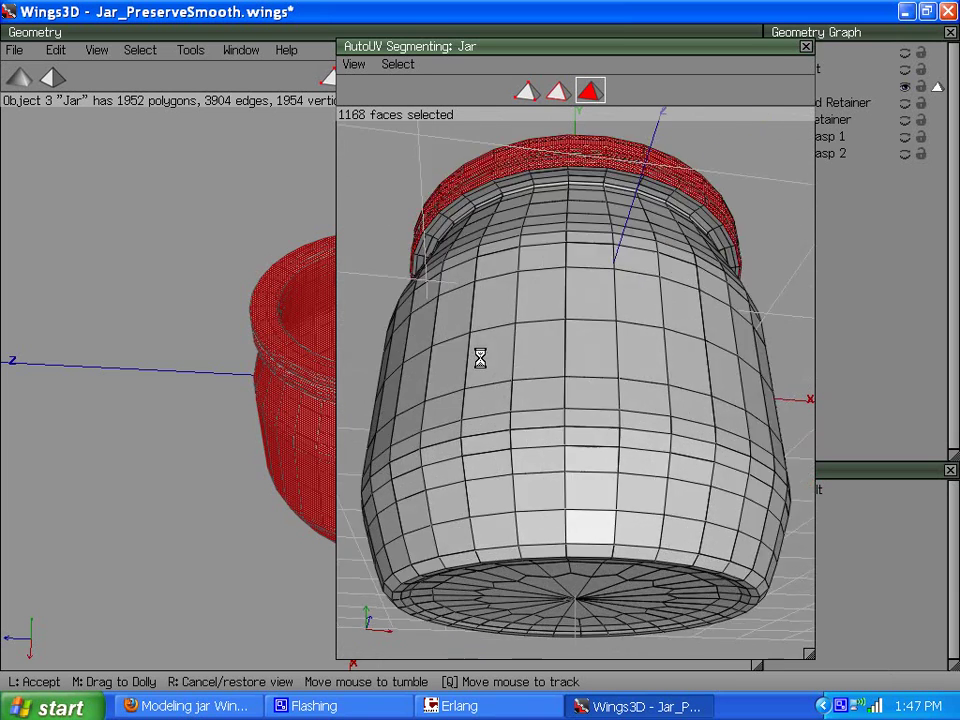
left_click(546, 343)
key("plus")
key("plus")
key("plus")
key("plus")
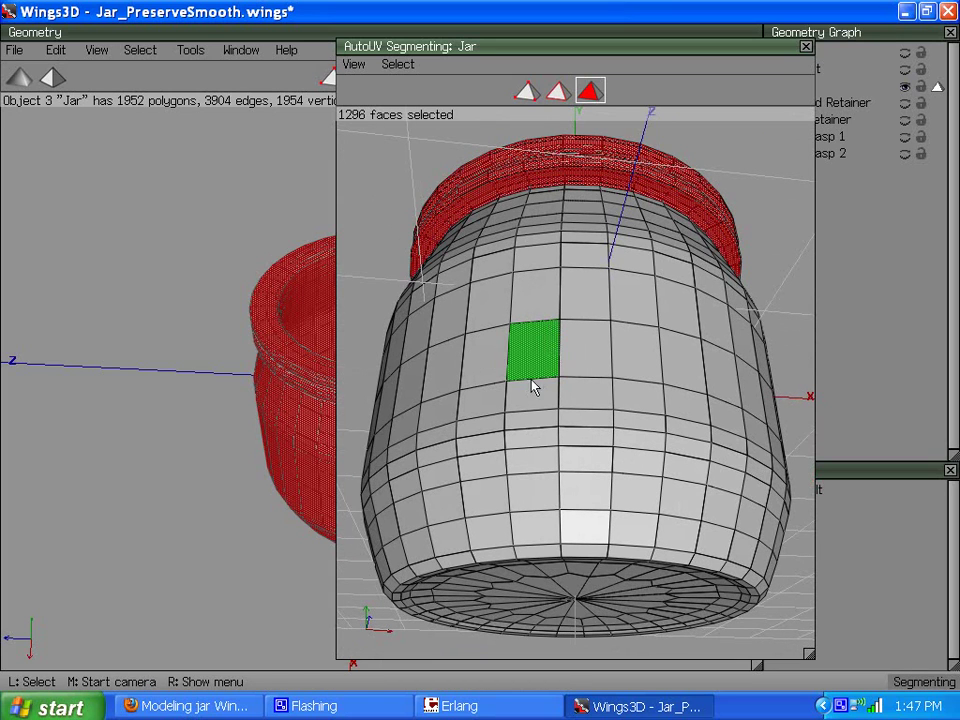
middle_click(531, 389)
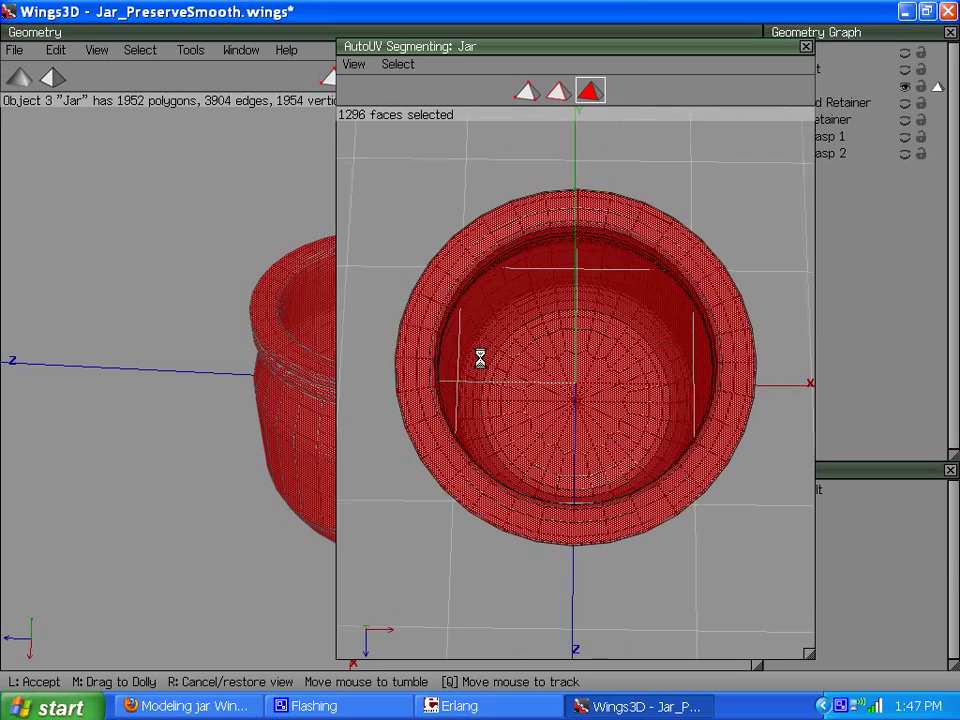
left_click(540, 369)
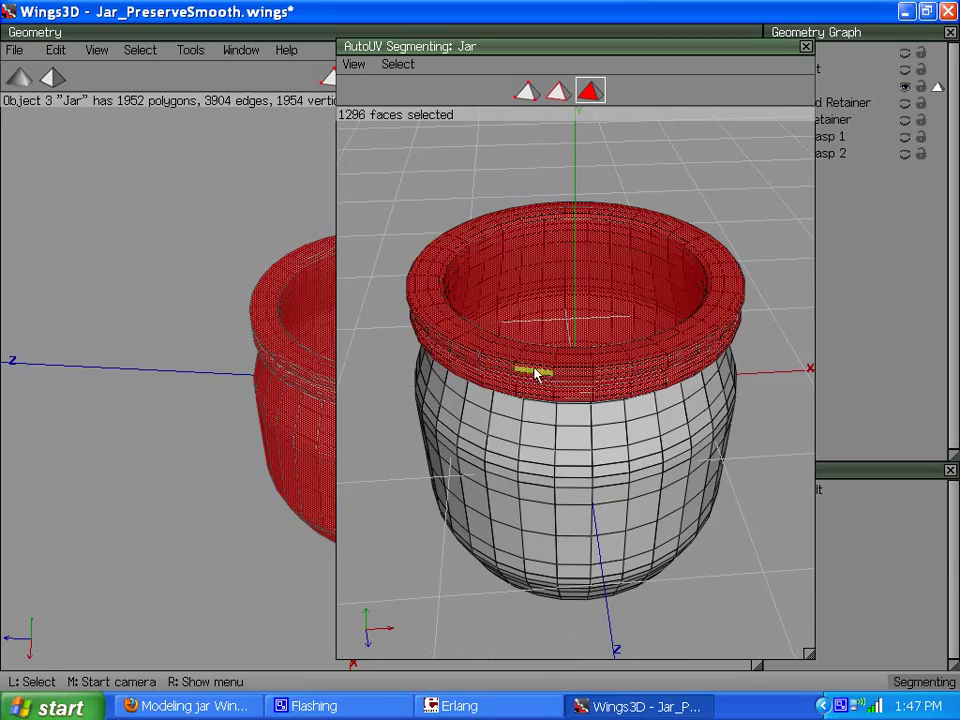
Set the selected interior and rim faces to Ignore Faces, leaving the body shell.
right_click(557, 209)
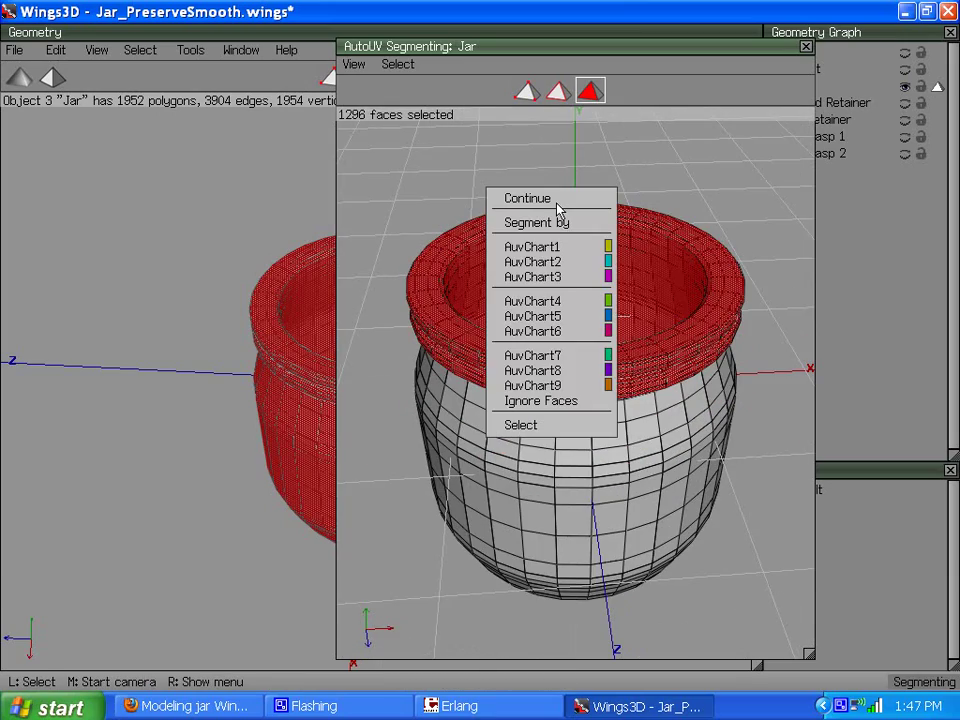
left_click(555, 401)
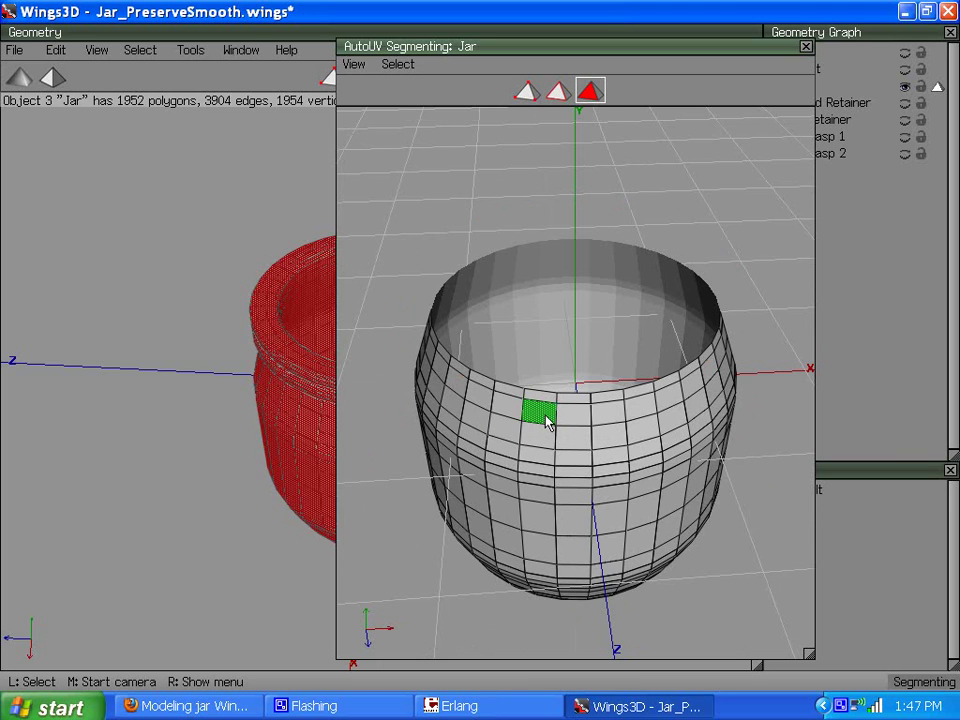
middle_click(547, 421)
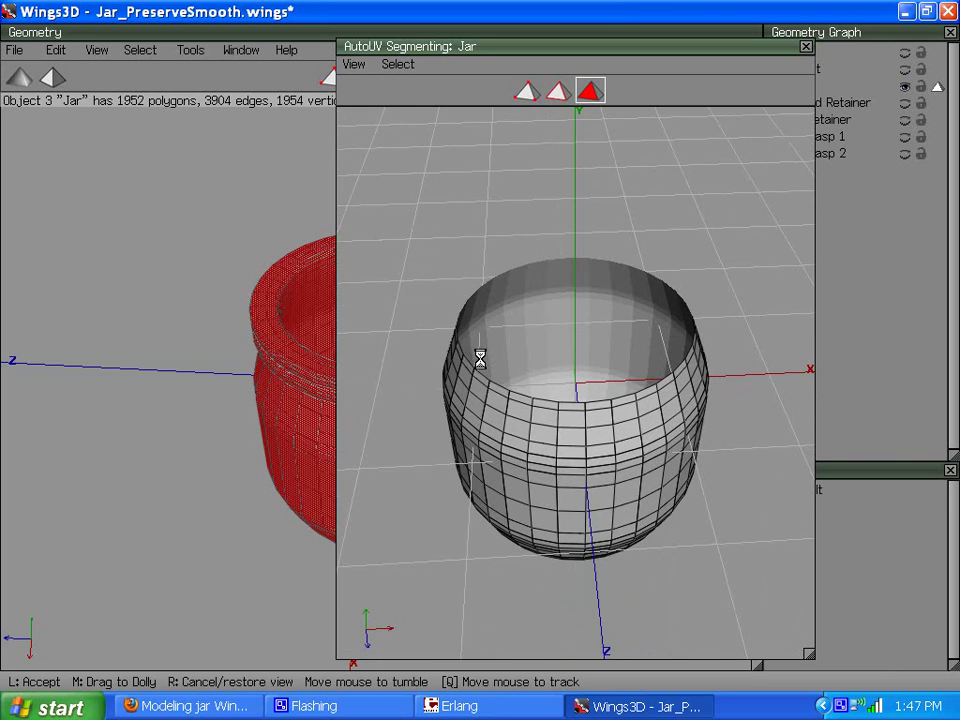
left_click(480, 358)
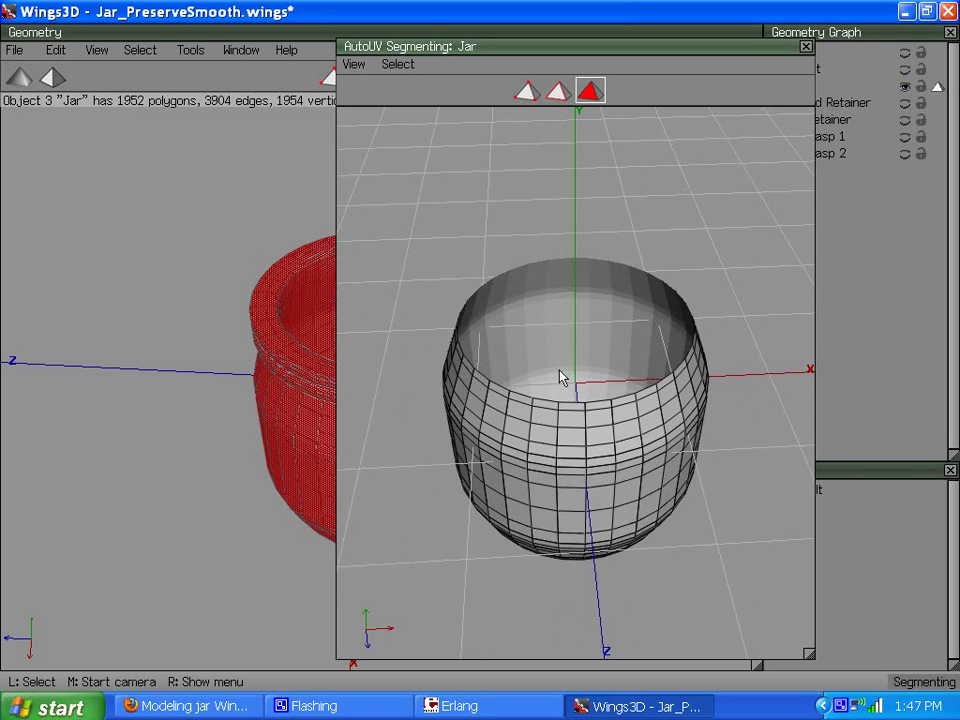
middle_click(481, 362)
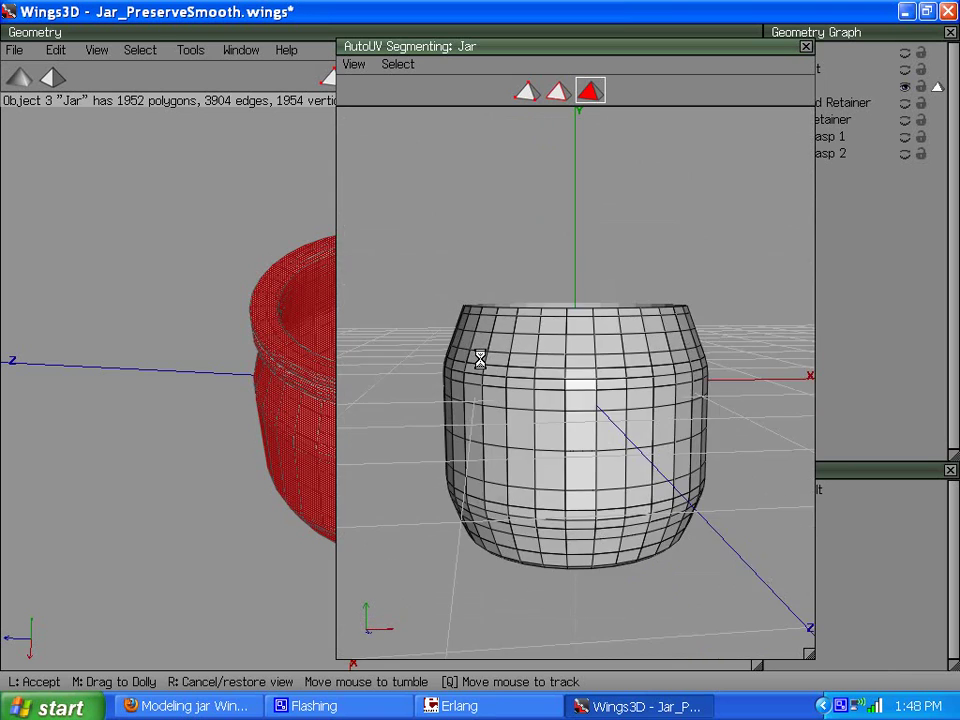
In edge mode, select a single vertical edge on the jar body.
left_click(480, 358)
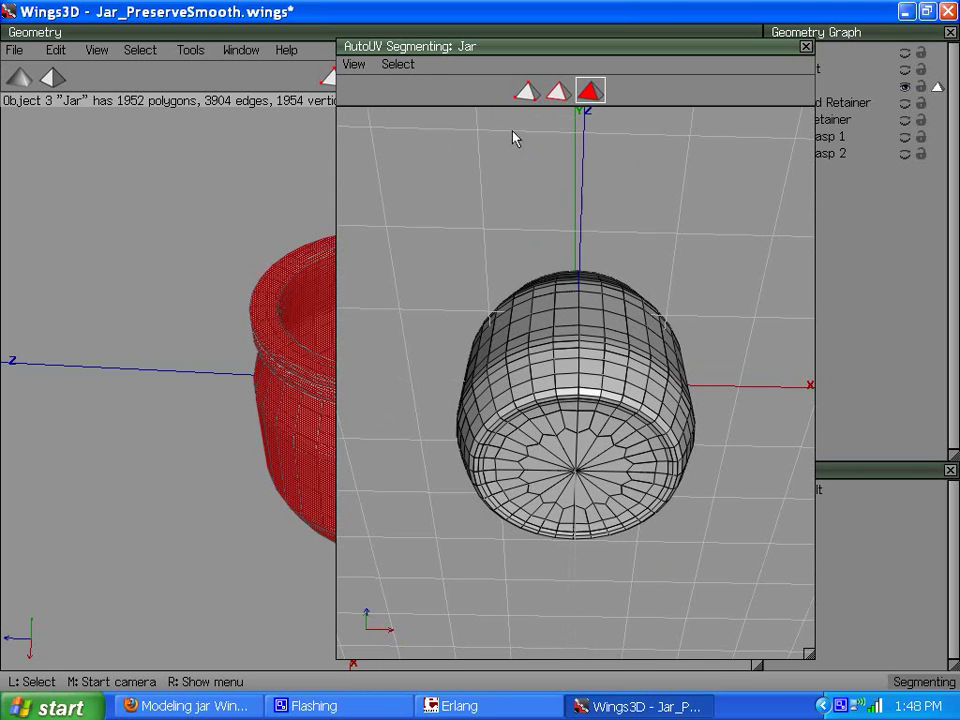
left_click(558, 91)
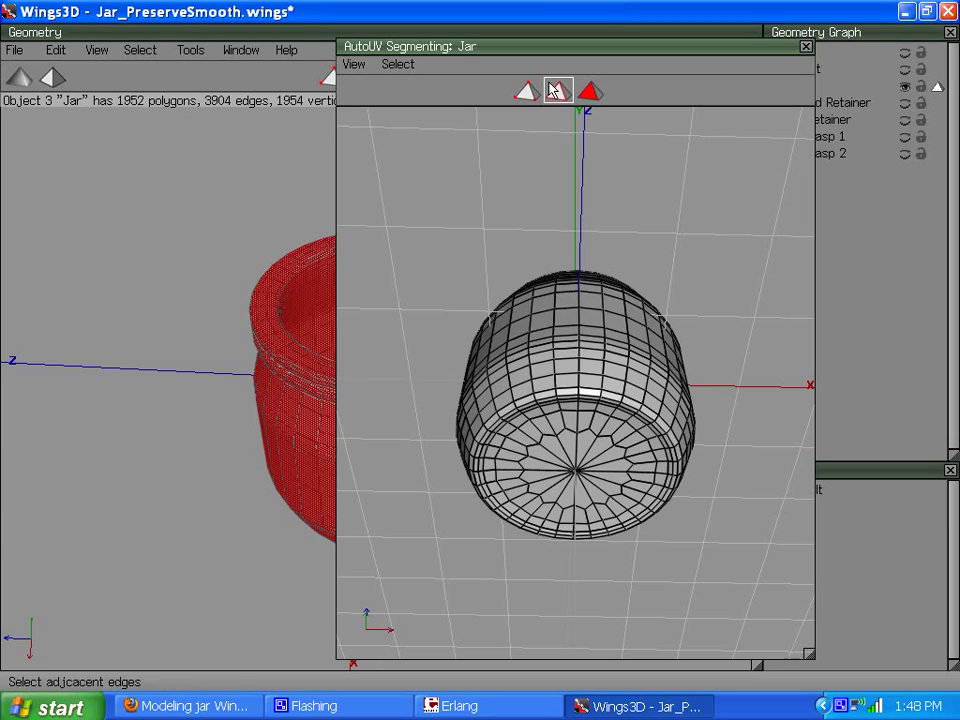
middle_click(480, 358)
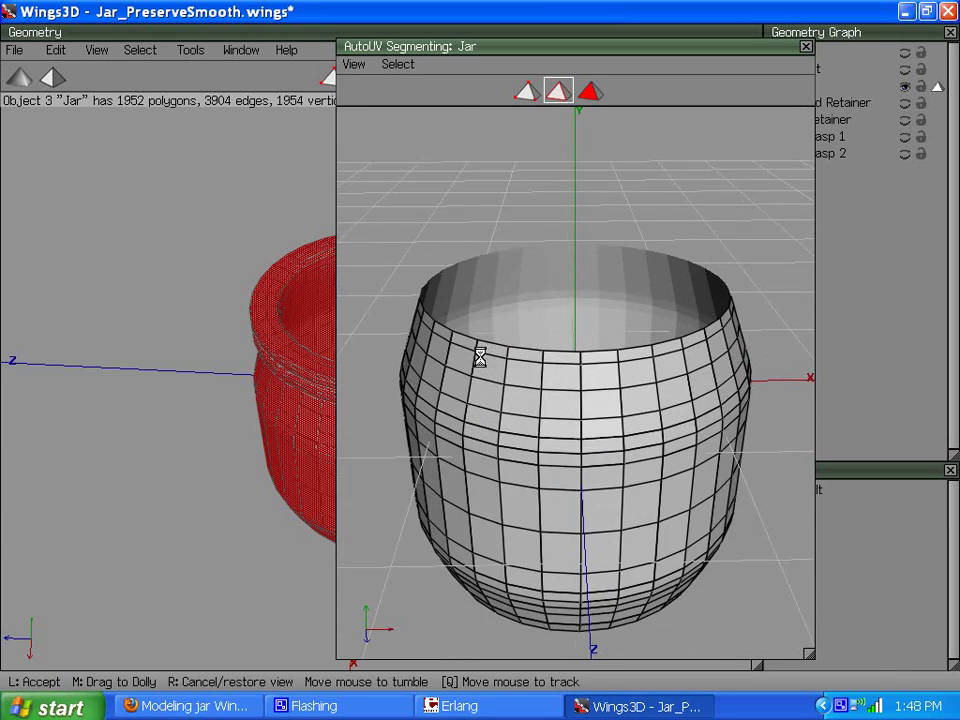
left_click(594, 320)
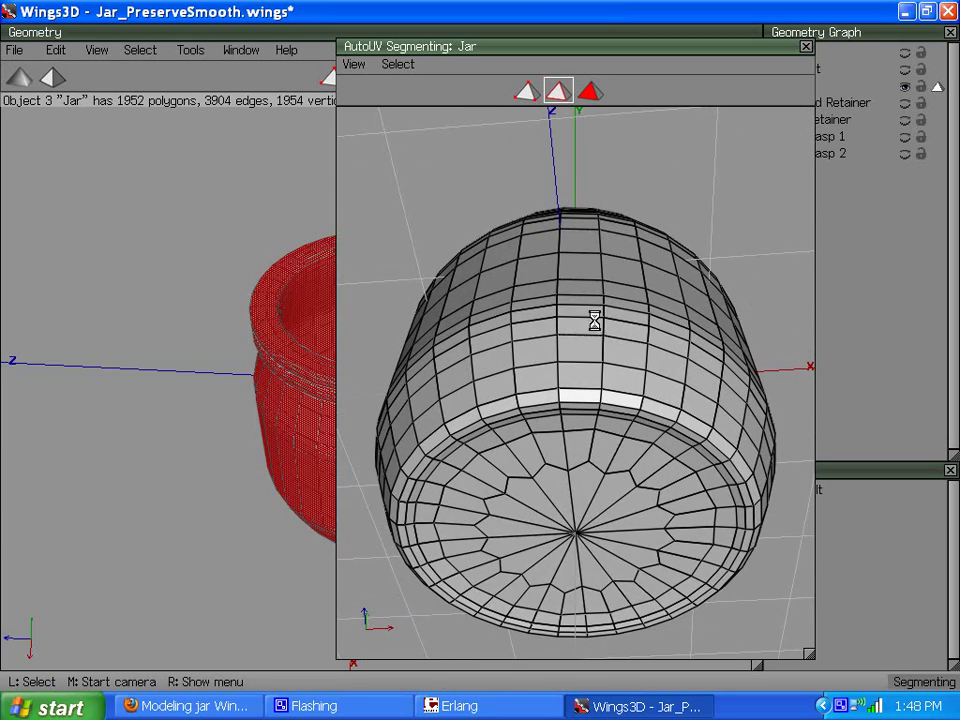
left_click(558, 376)
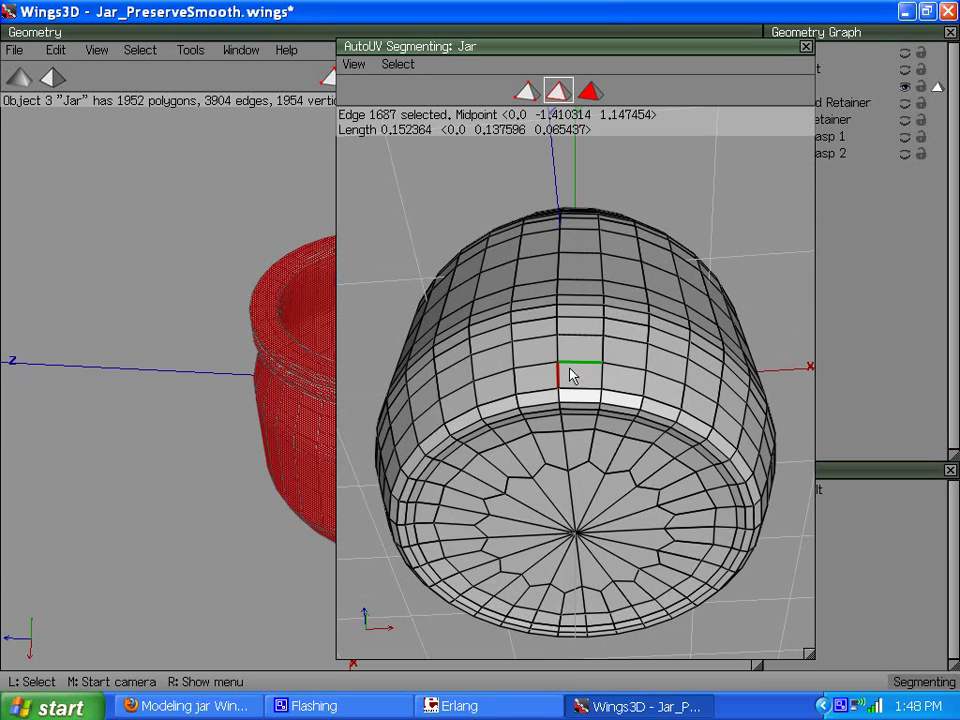
middle_click(481, 365)
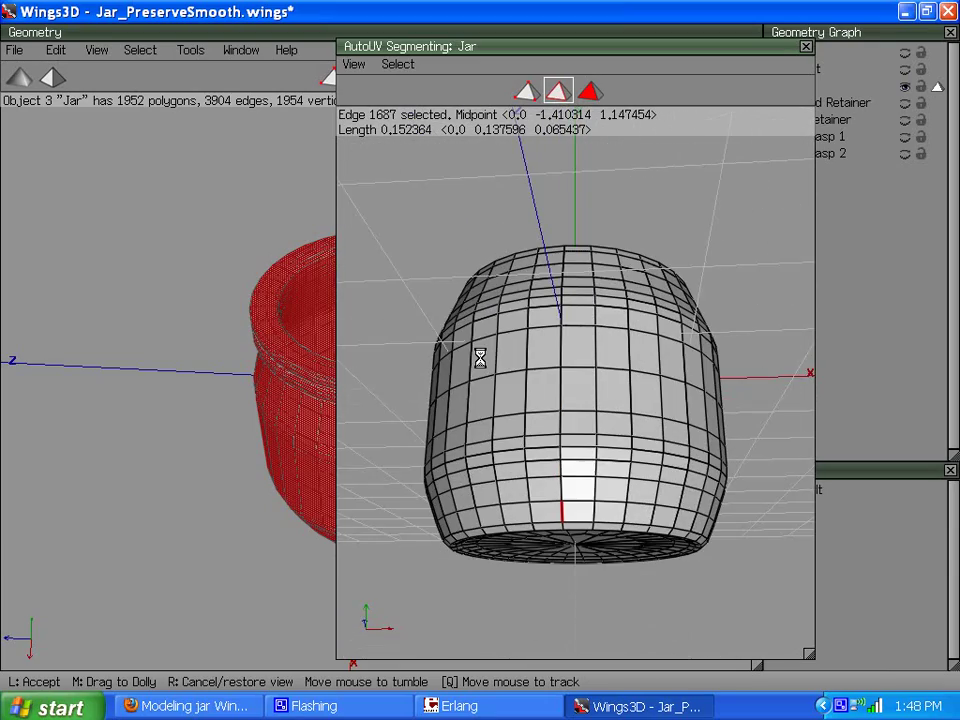
left_click(548, 377)
Extend it to the full 42-edge vertical loop and Mark Edges for Cut.
key("l")
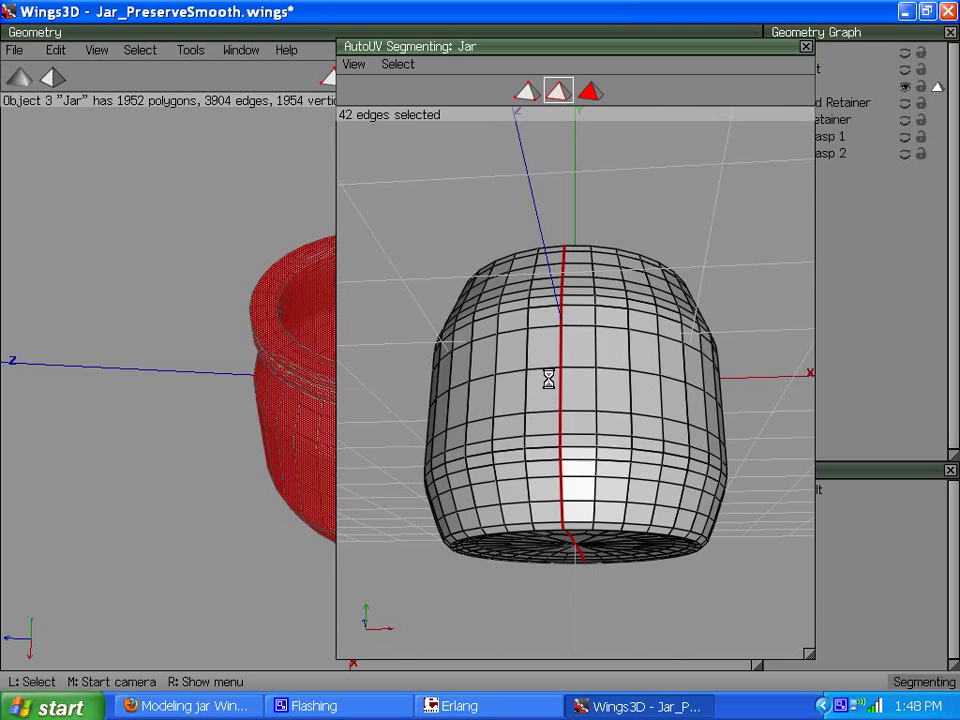
middle_click(547, 411)
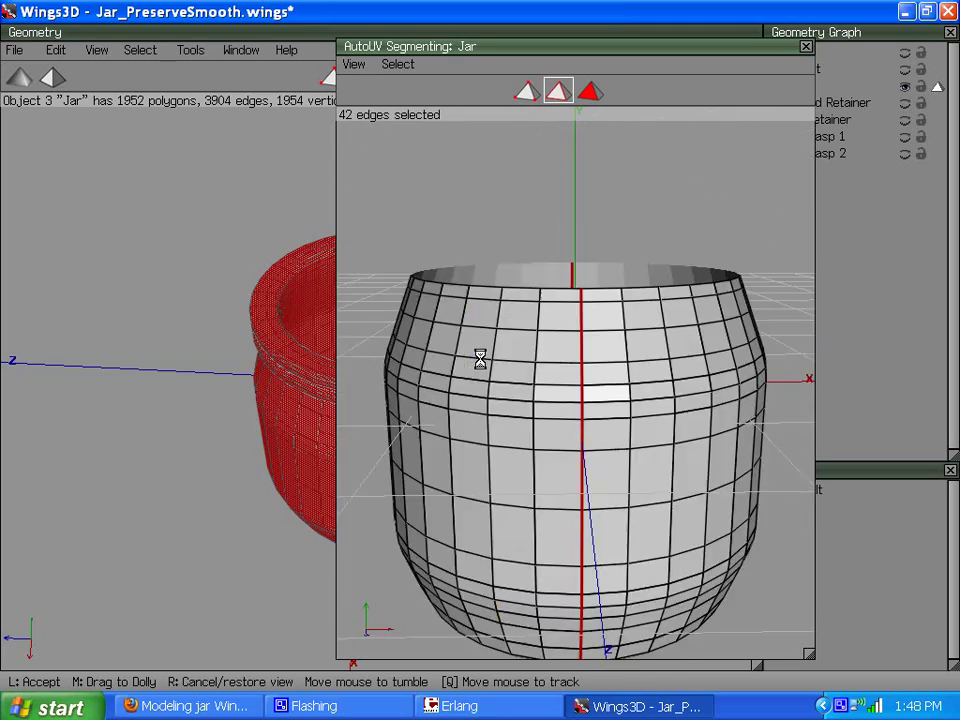
left_click(542, 411)
right_click(523, 199)
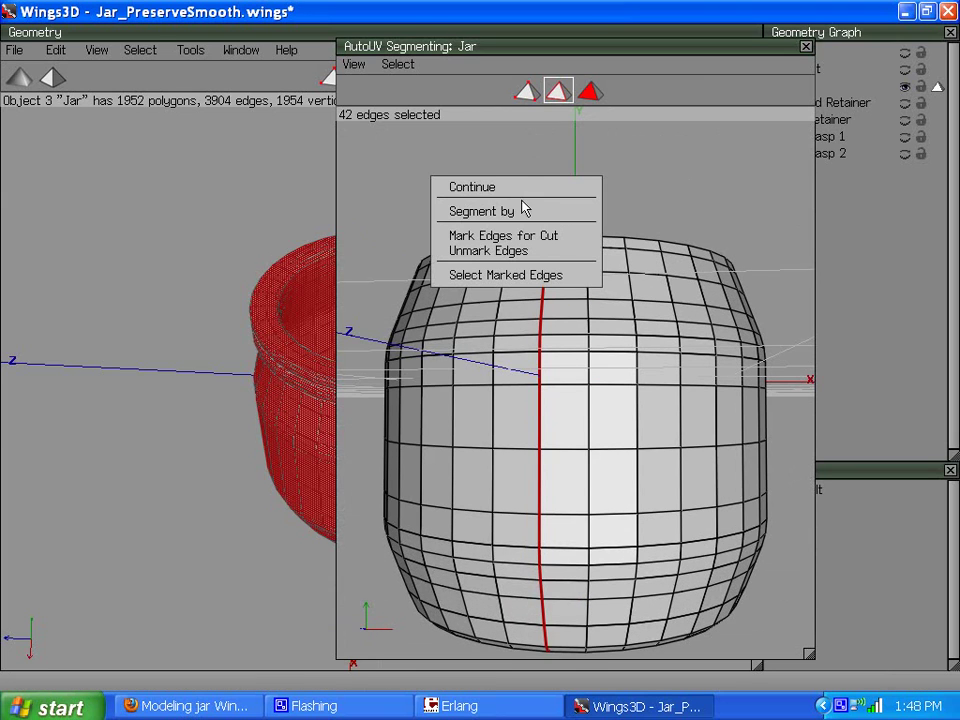
left_click(512, 238)
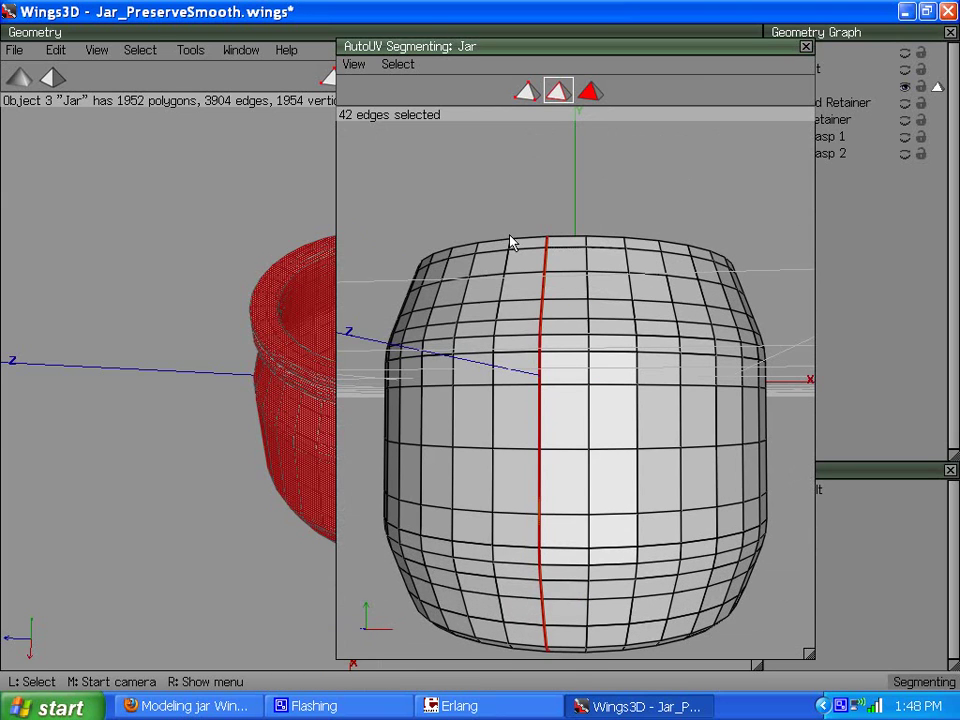
middle_click(466, 329)
Select the 32-edge loop around the jar's base and Mark Edges for Cut.
left_click(465, 320)
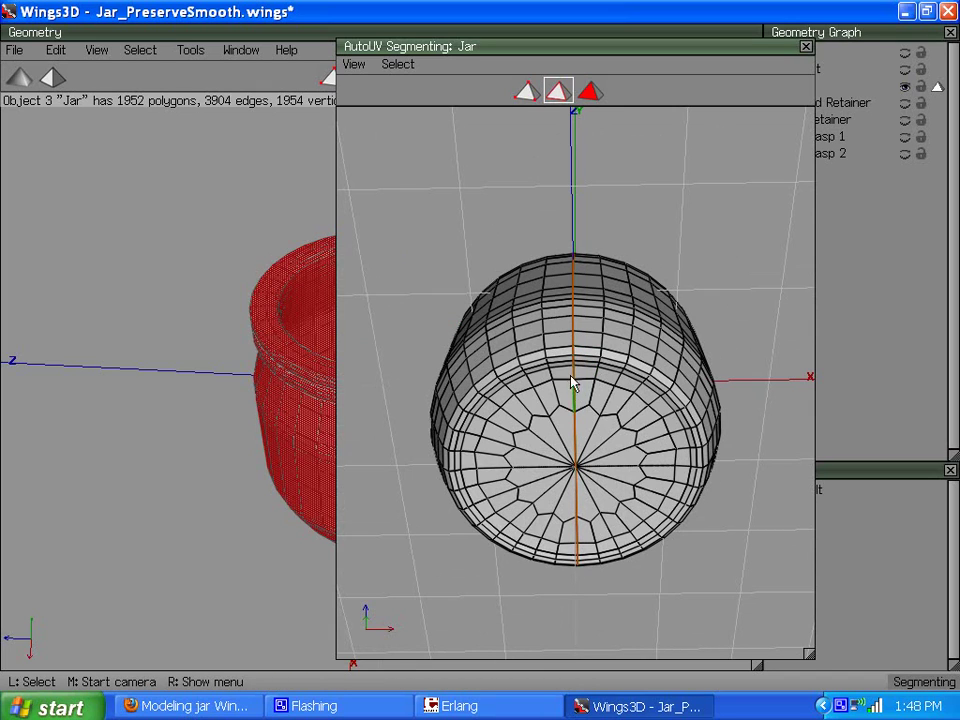
scroll(527, 356, "up", 3)
middle_click(480, 356)
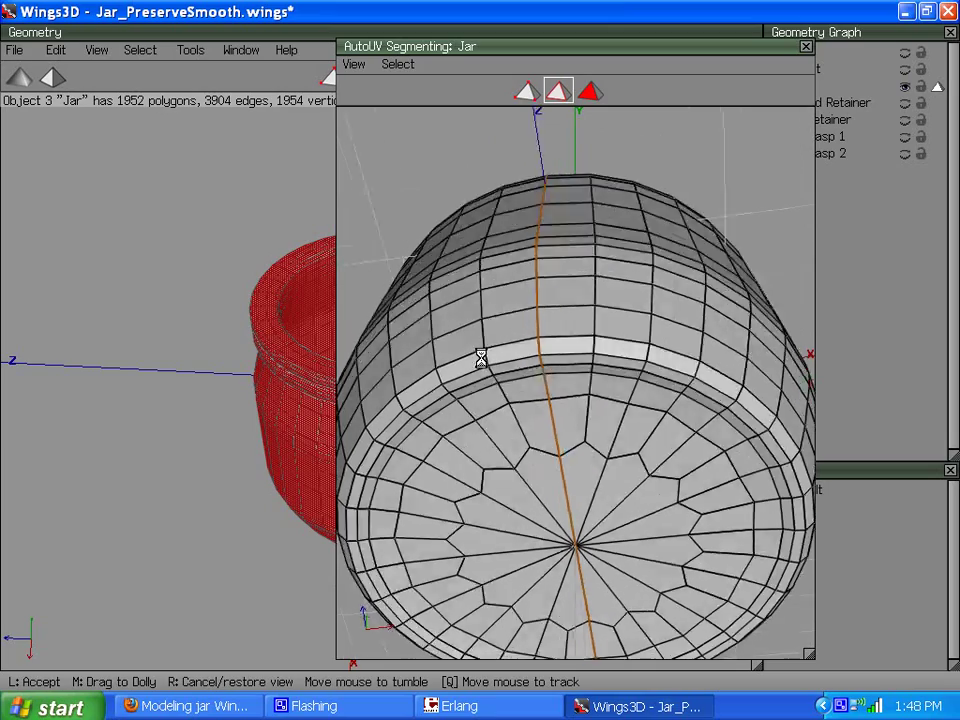
left_click(480, 357)
middle_click(505, 400)
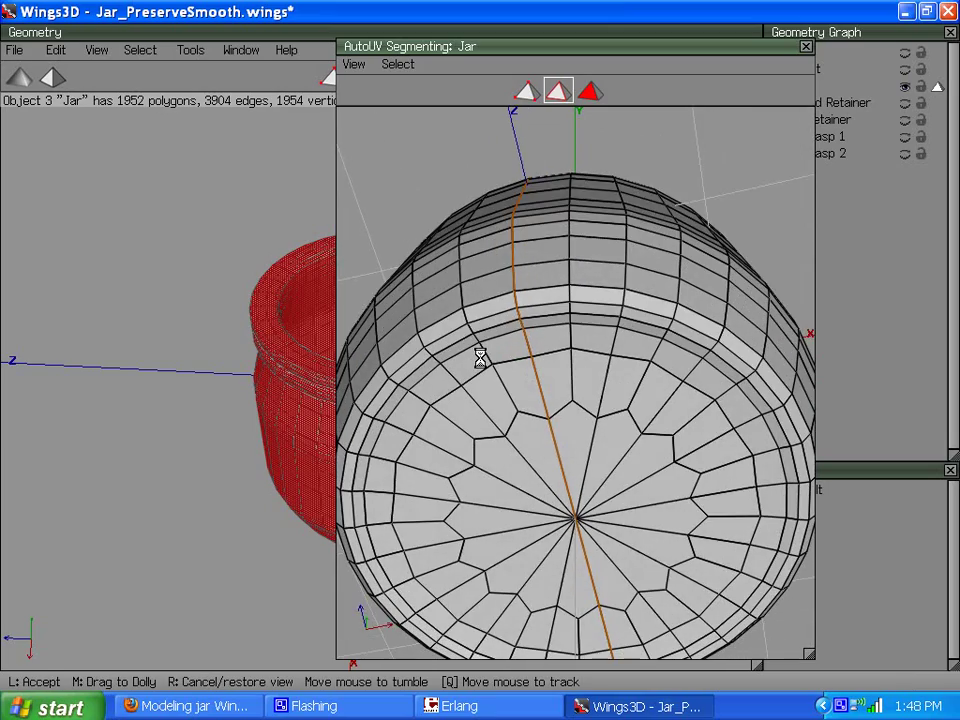
left_click(480, 358)
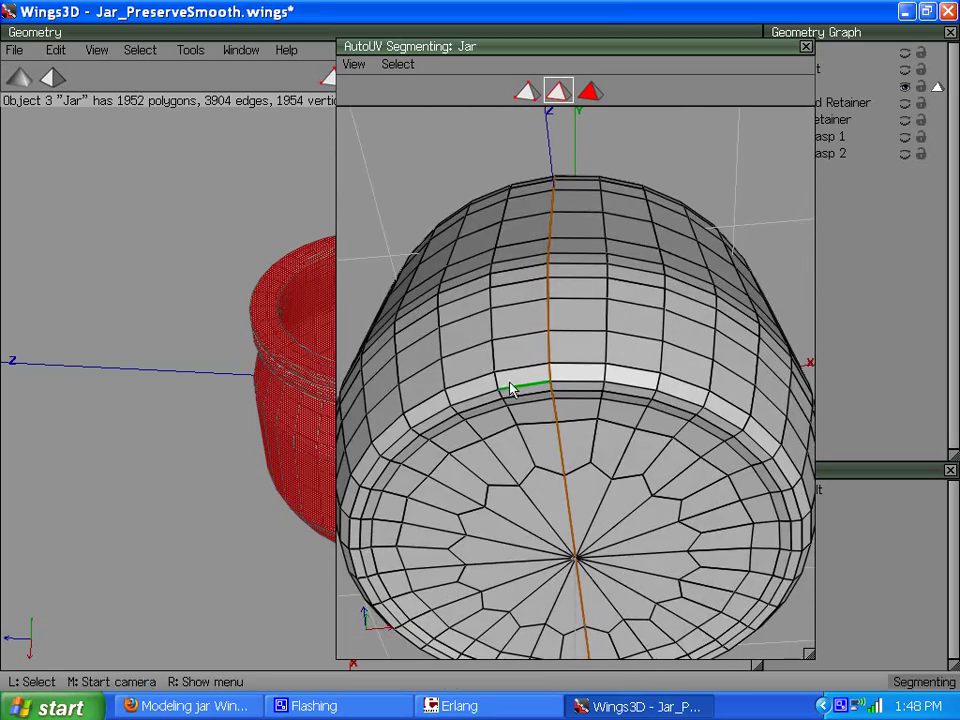
left_click(510, 389)
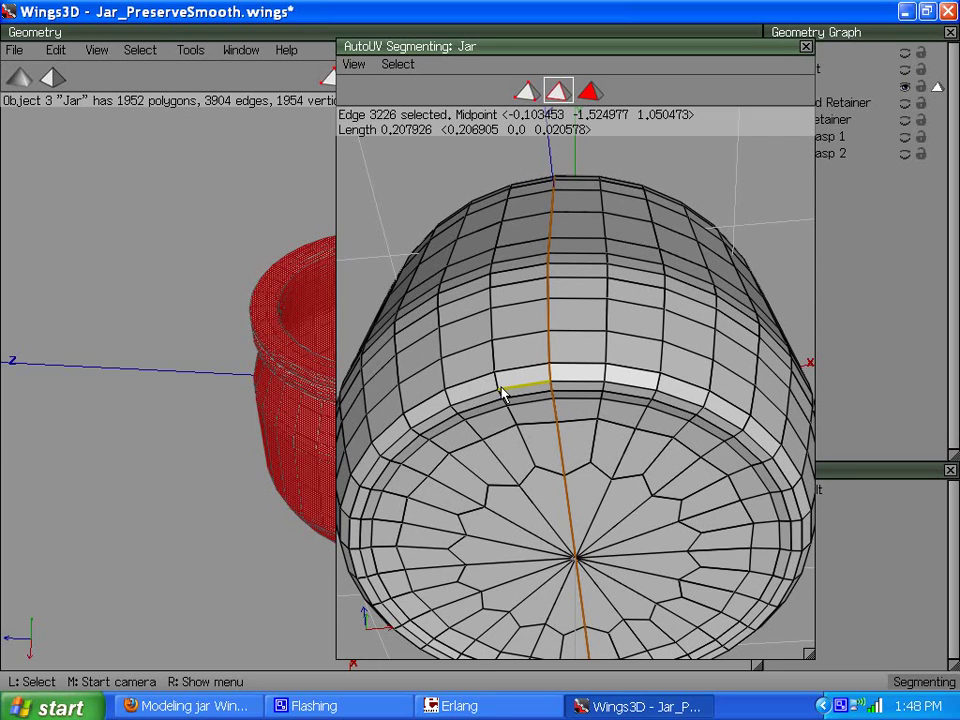
key("l")
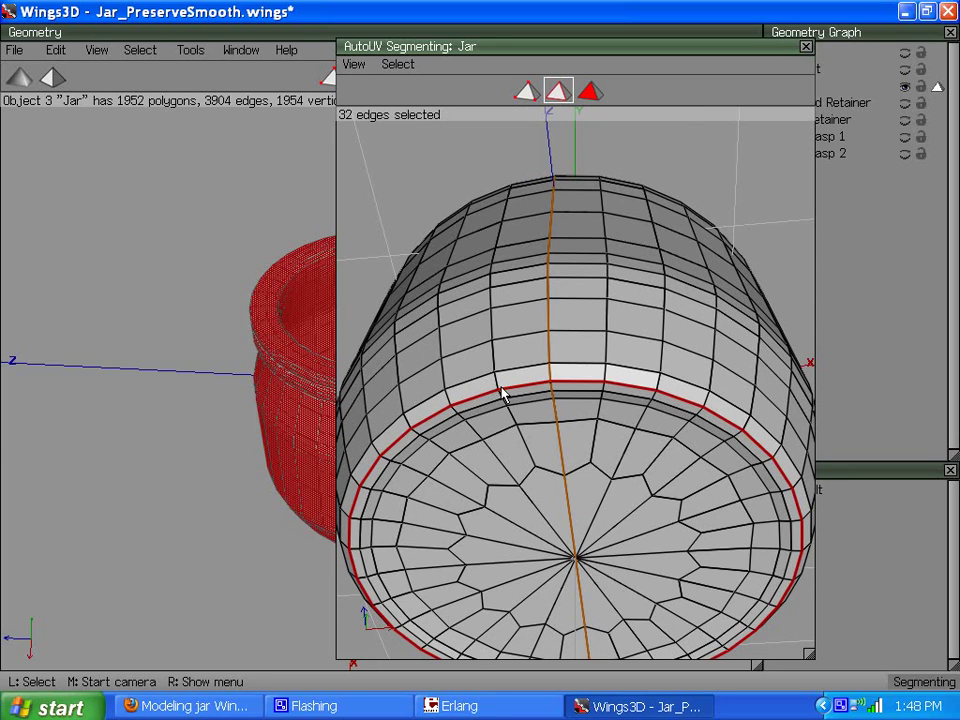
right_click(555, 266)
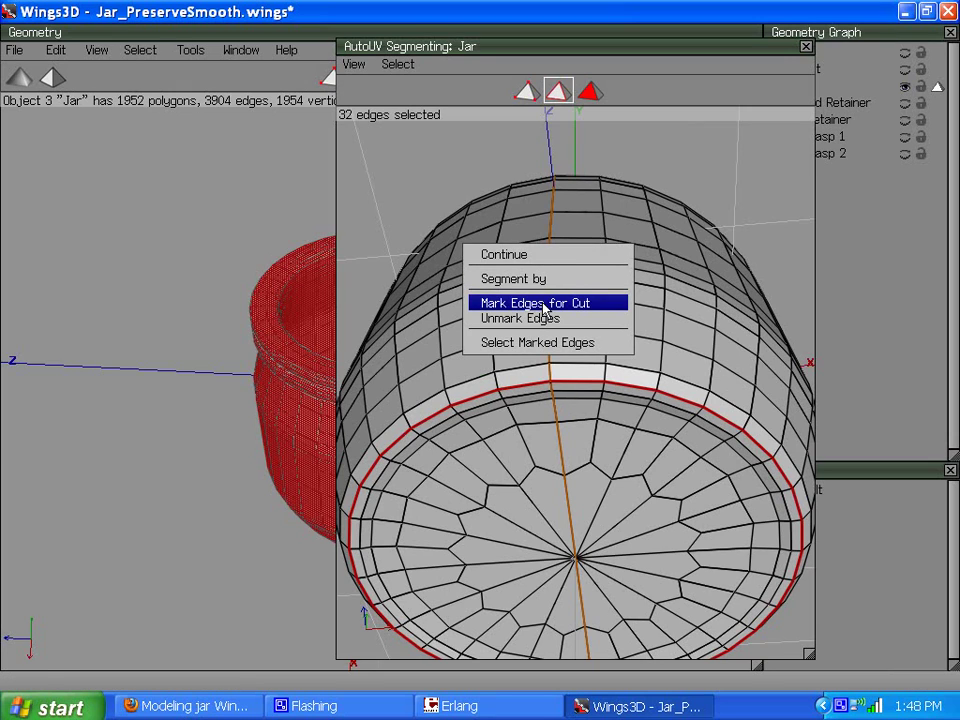
left_click(545, 304)
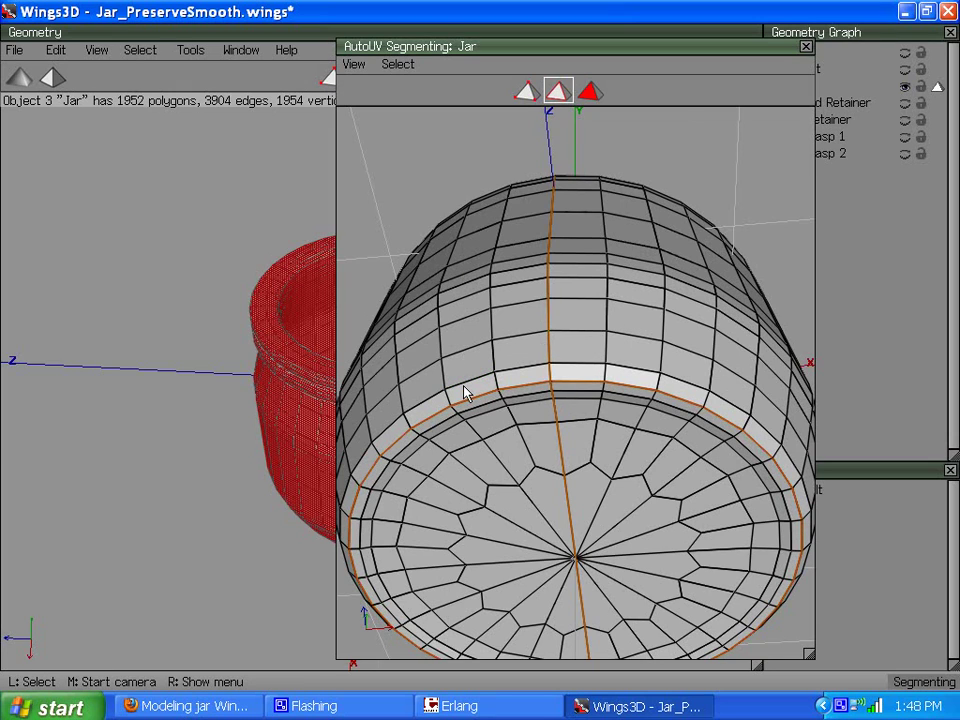
Select the two end edges of the seam crossing the jar's bottom.
middle_click(466, 393)
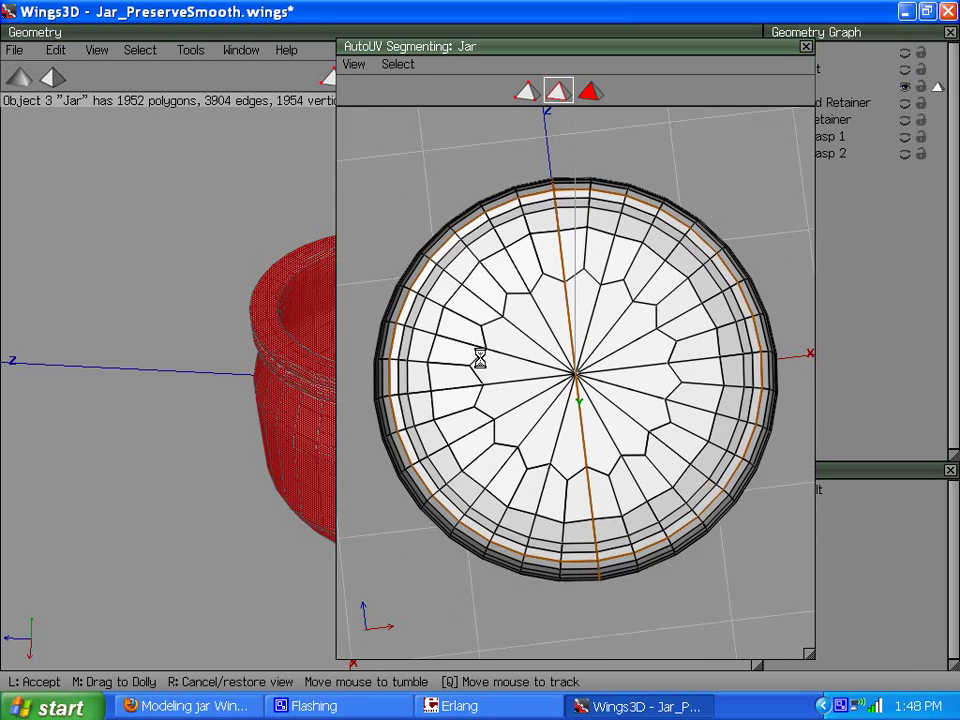
left_click(560, 500)
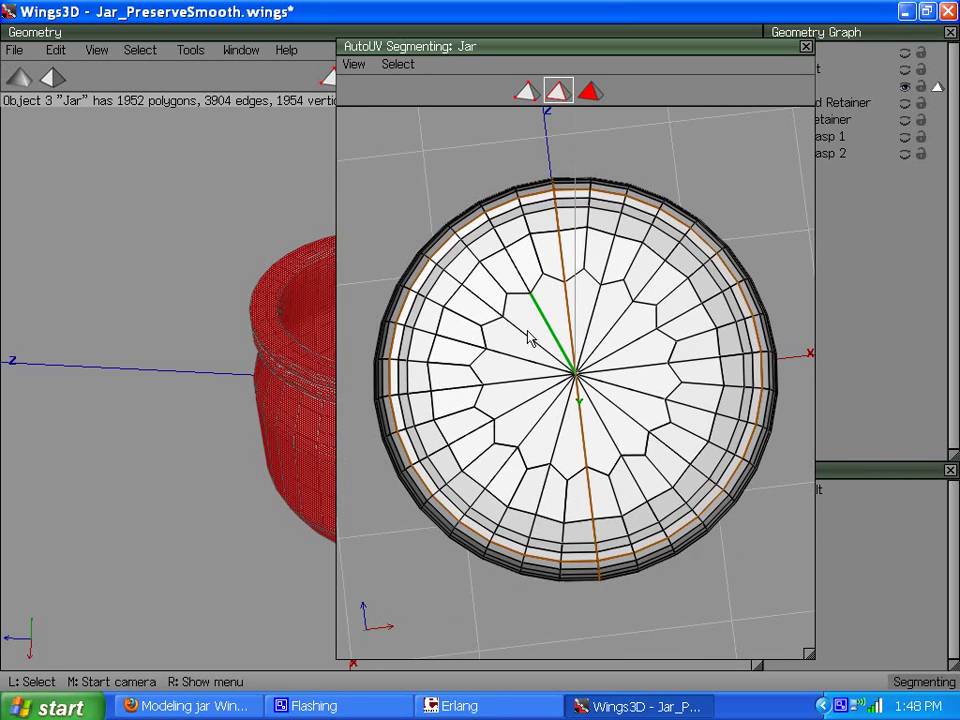
middle_click(551, 251)
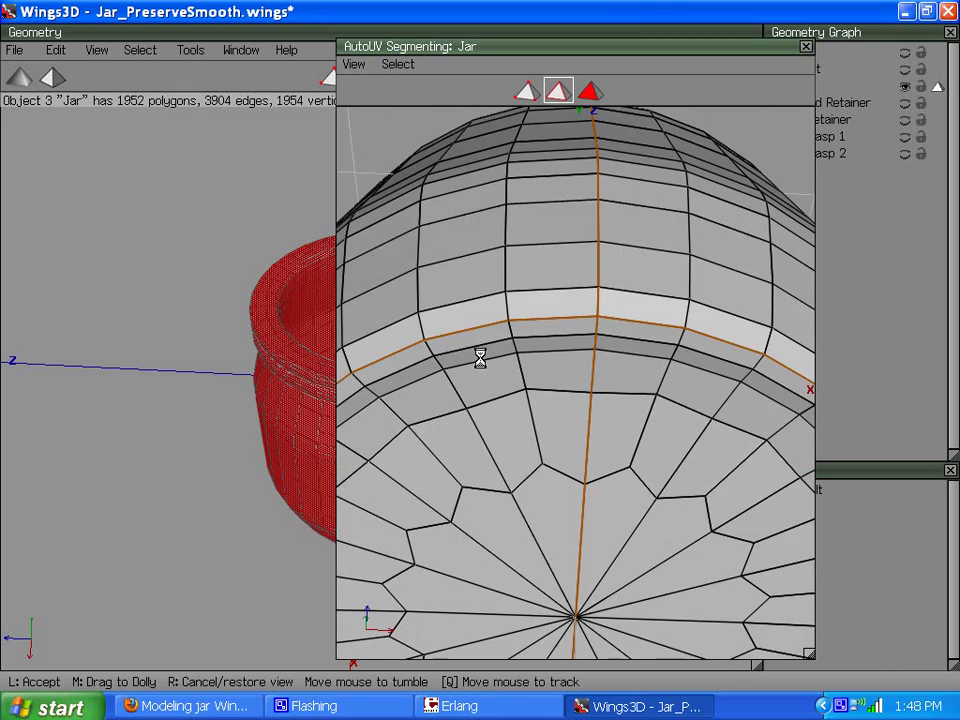
left_click(480, 358)
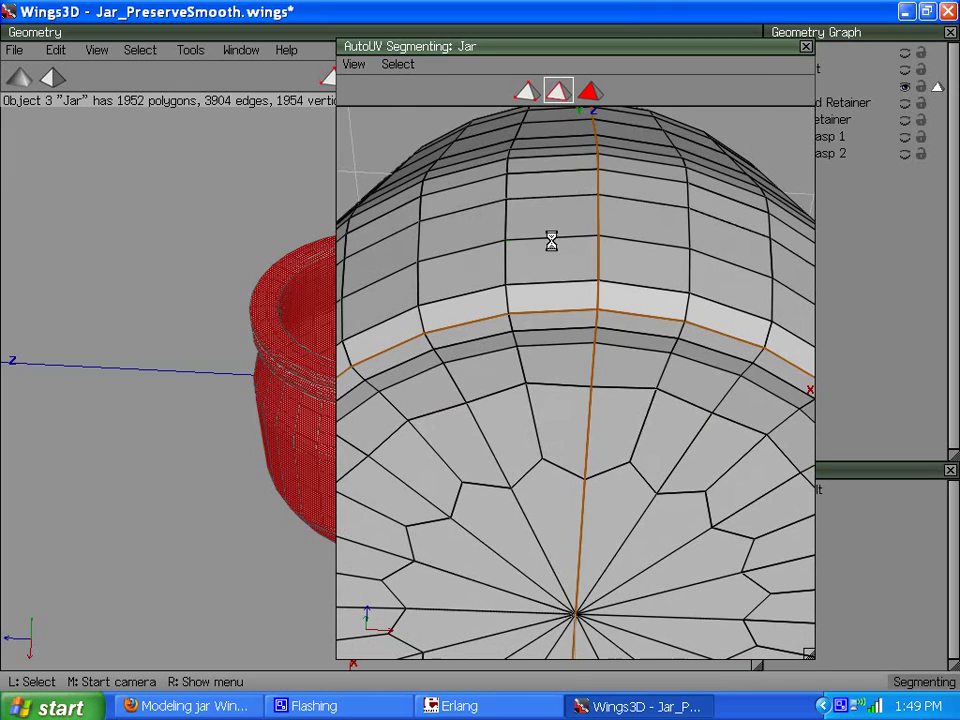
left_click(601, 330)
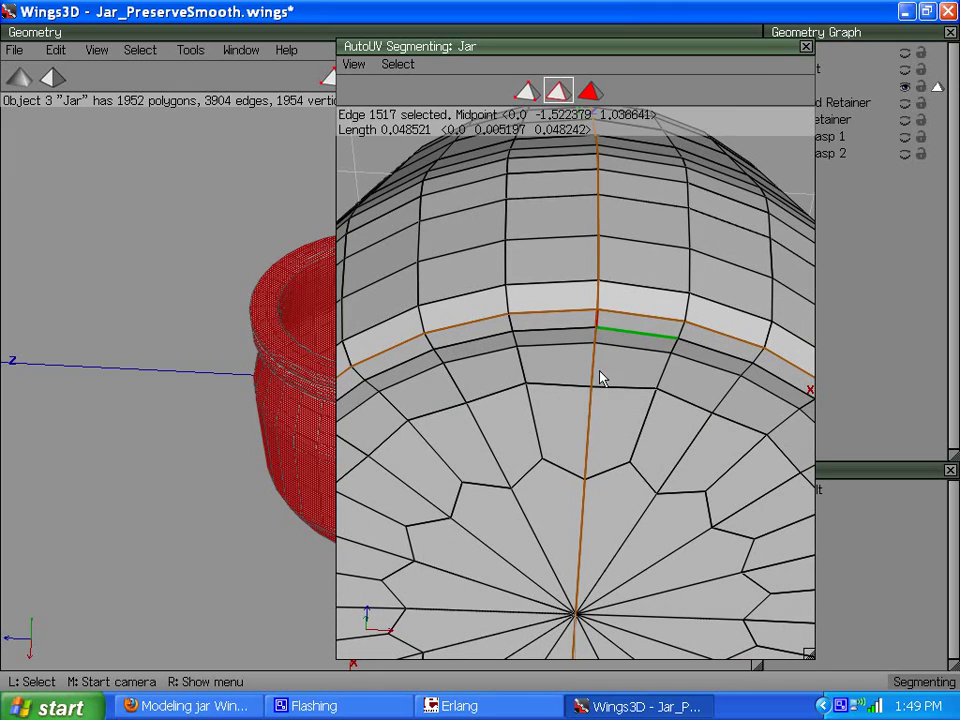
middle_click(600, 379)
scroll(480, 358, "up", 3)
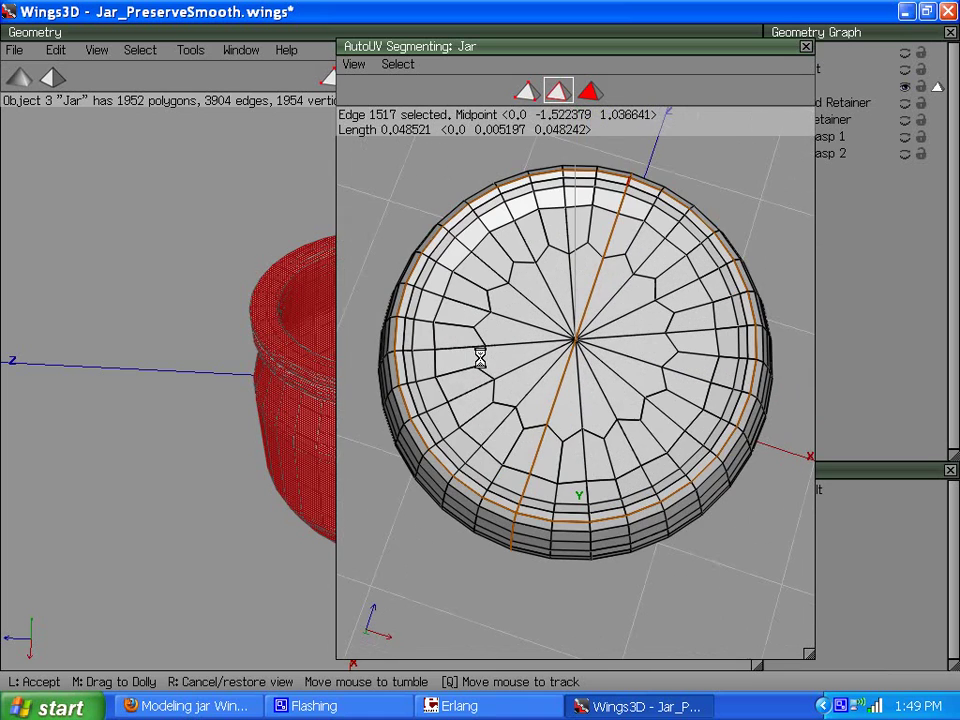
left_click(480, 358)
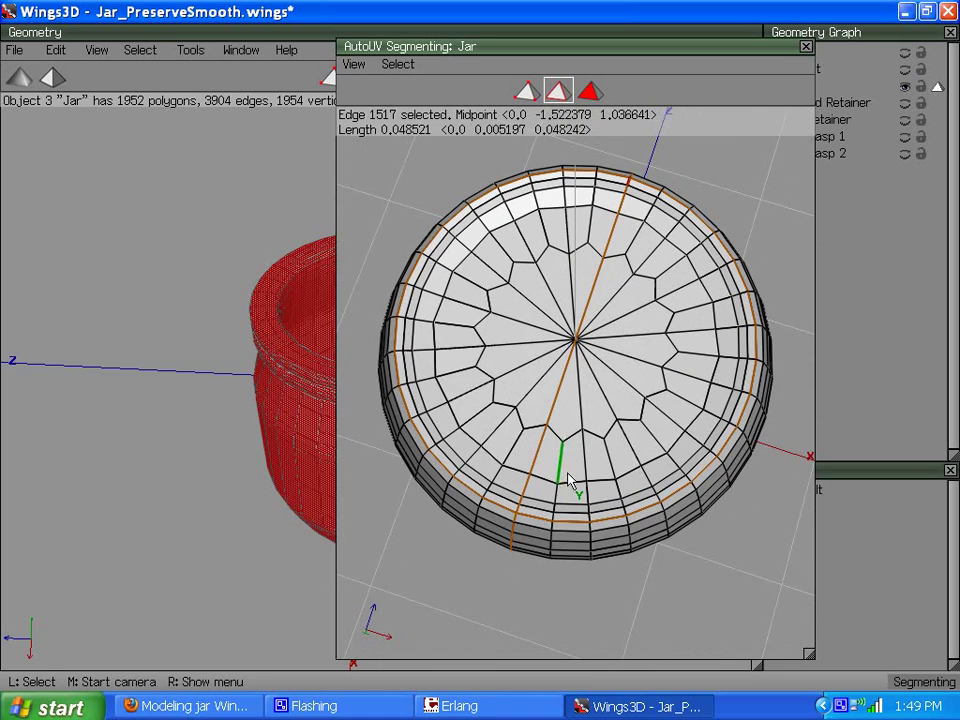
left_click(518, 515)
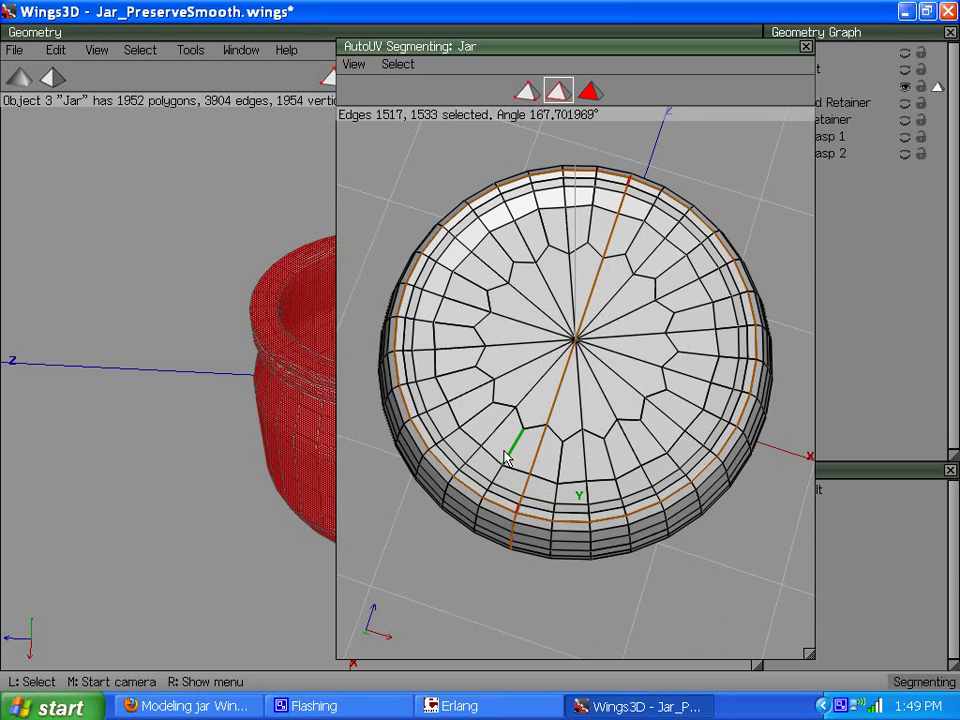
Select the 10 bottom seam edges between them and Unmark Edges.
key("l")
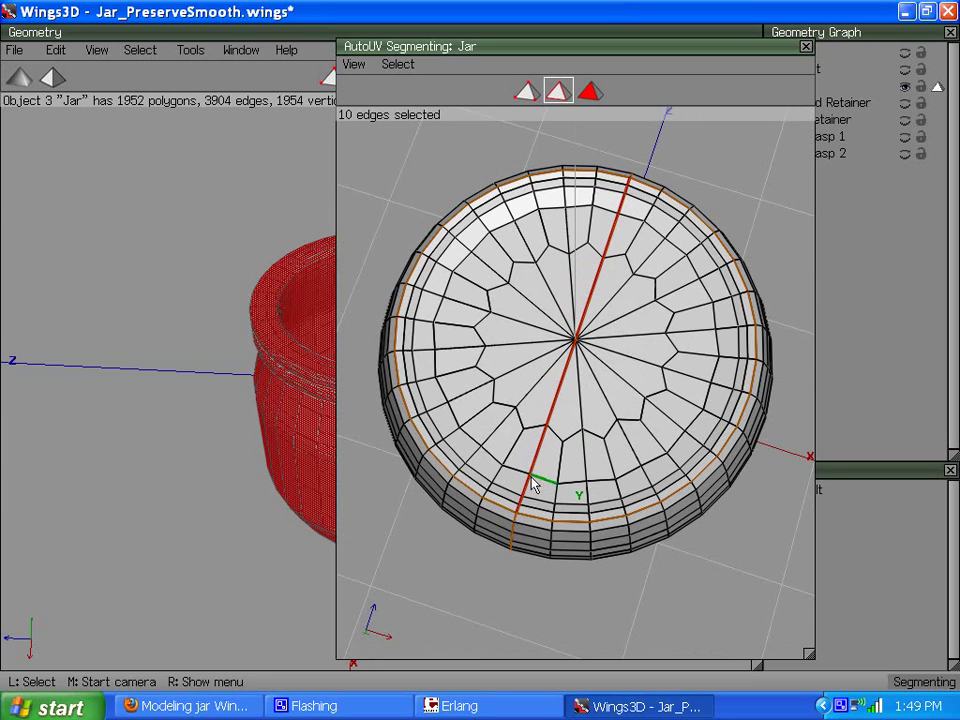
middle_click_drag(535, 492, 495, 345)
right_click(495, 344)
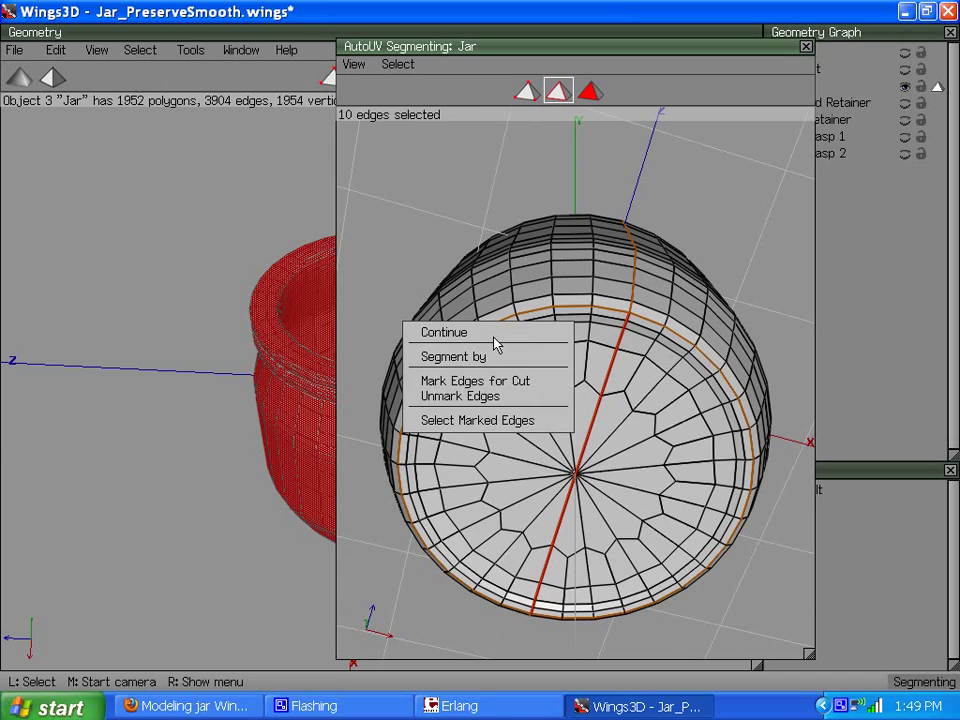
left_click(473, 397)
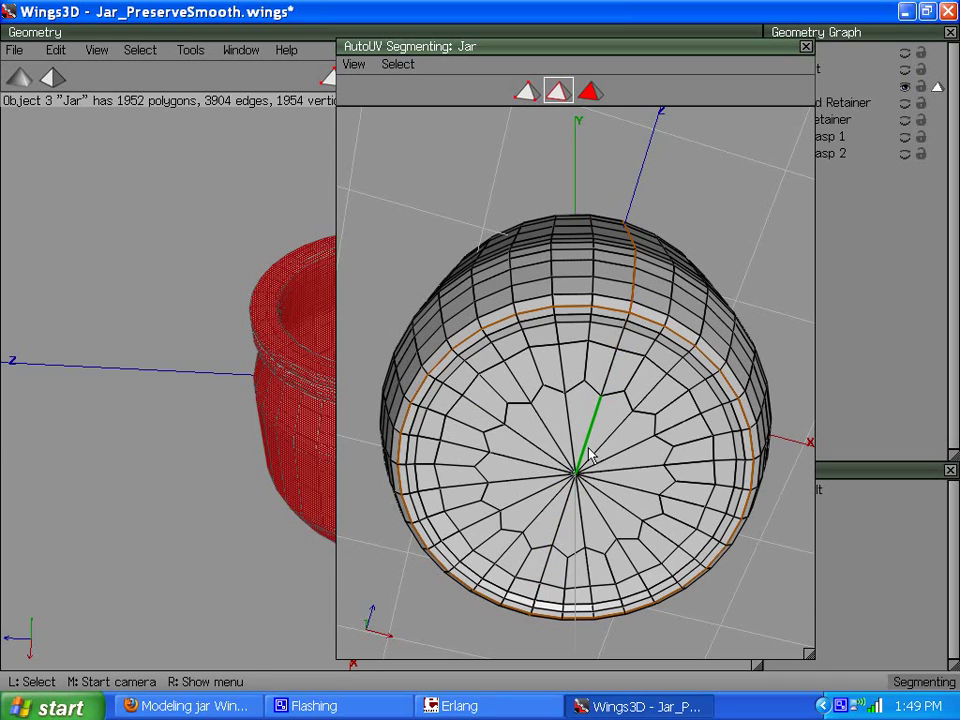
middle_click(560, 430)
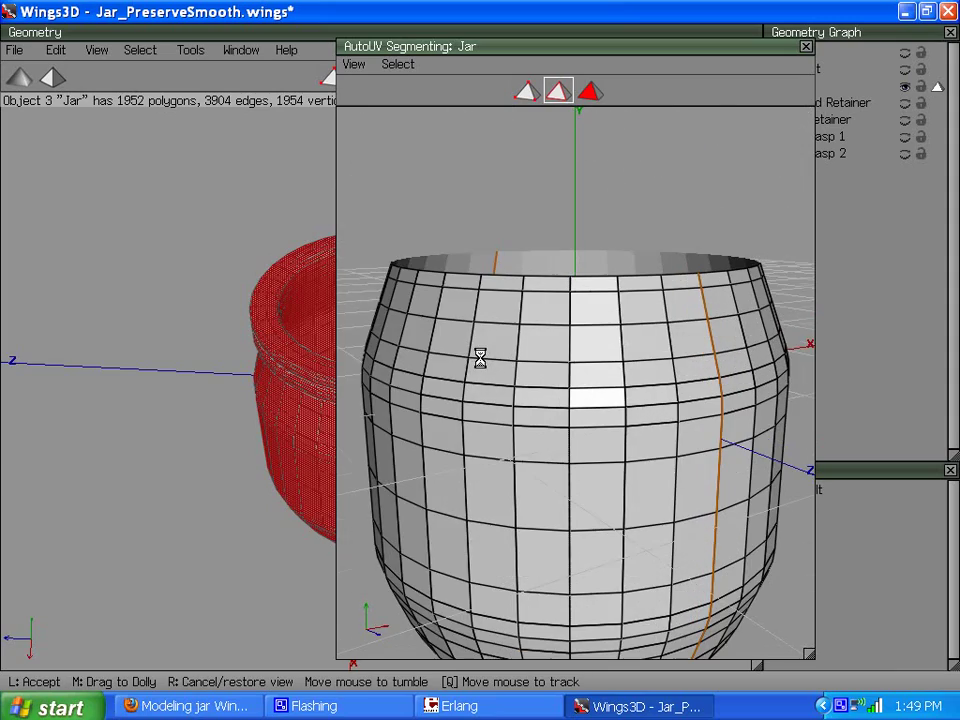
scroll(482, 358, "up", 3)
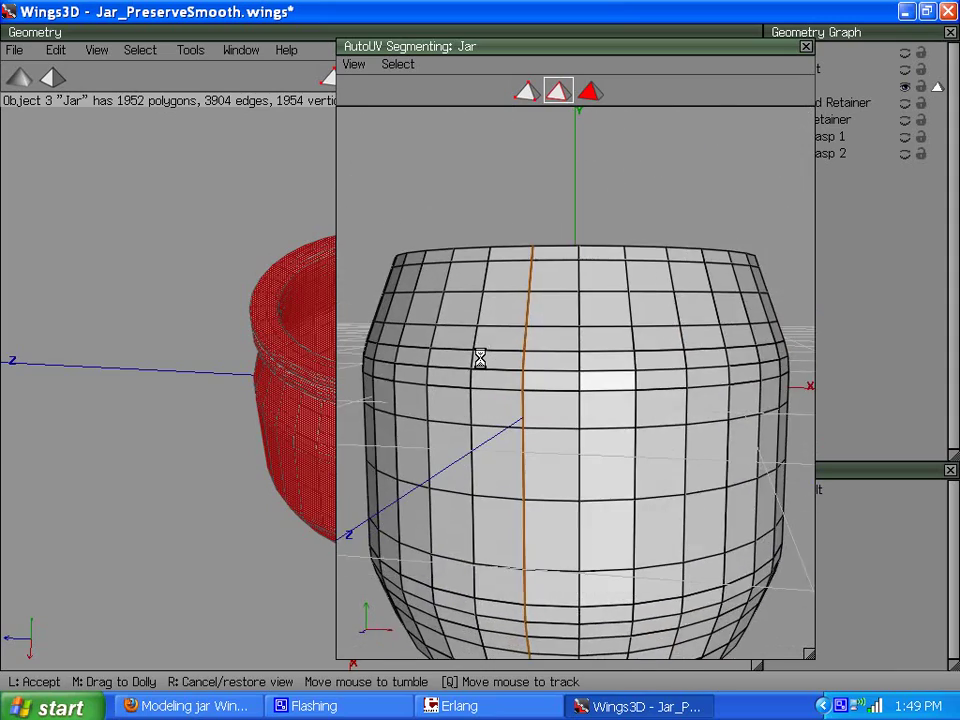
scroll(480, 358, "down", 4)
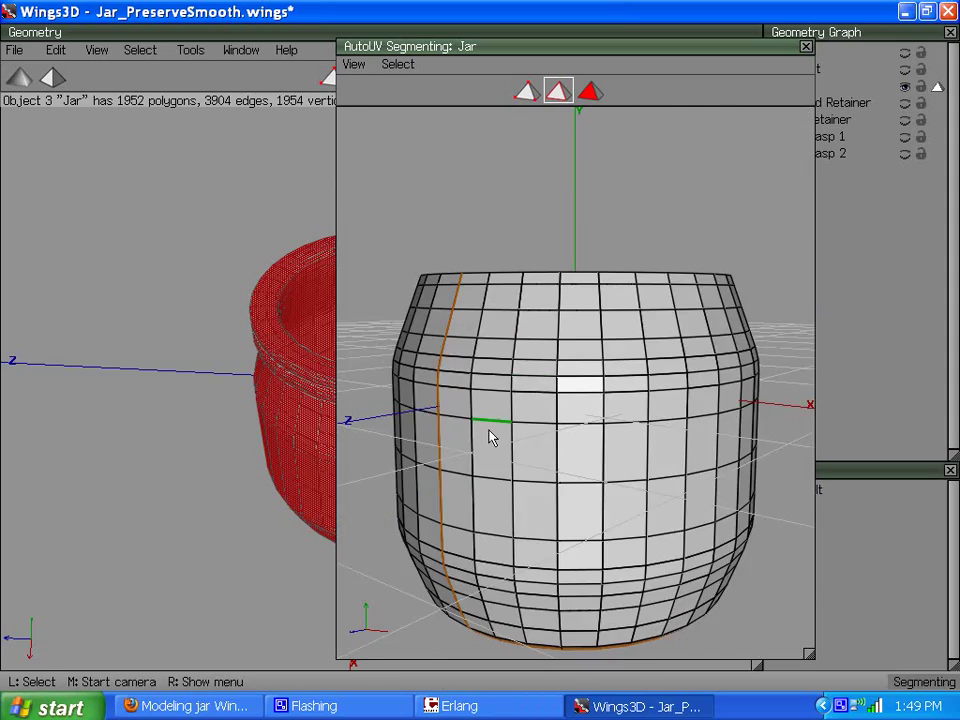
scroll(480, 358, "up", 4)
left_click(480, 358)
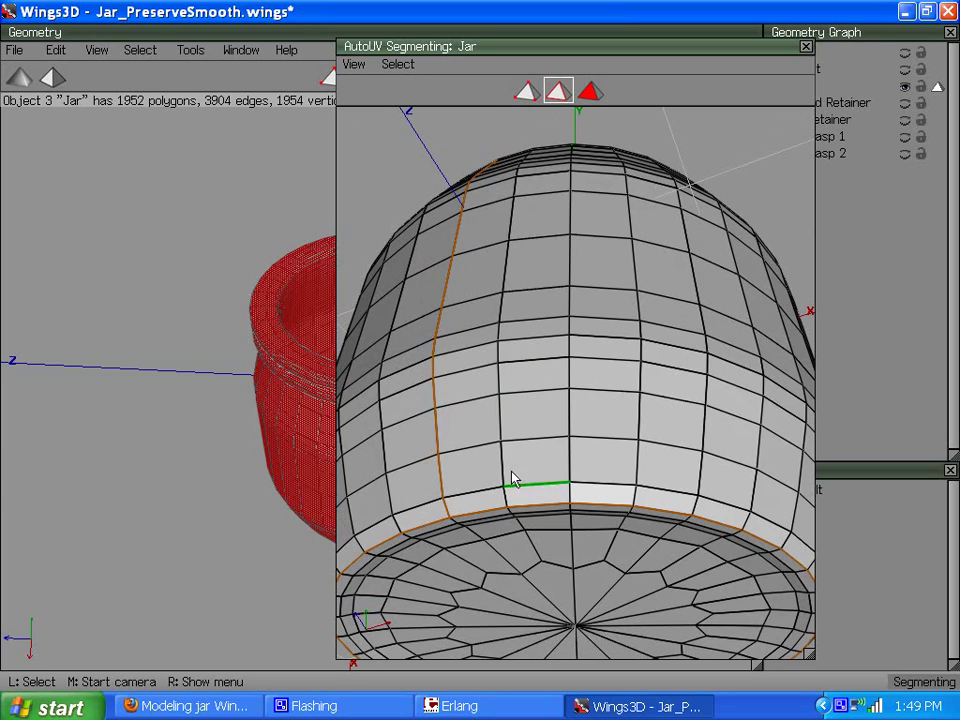
middle_click(516, 360)
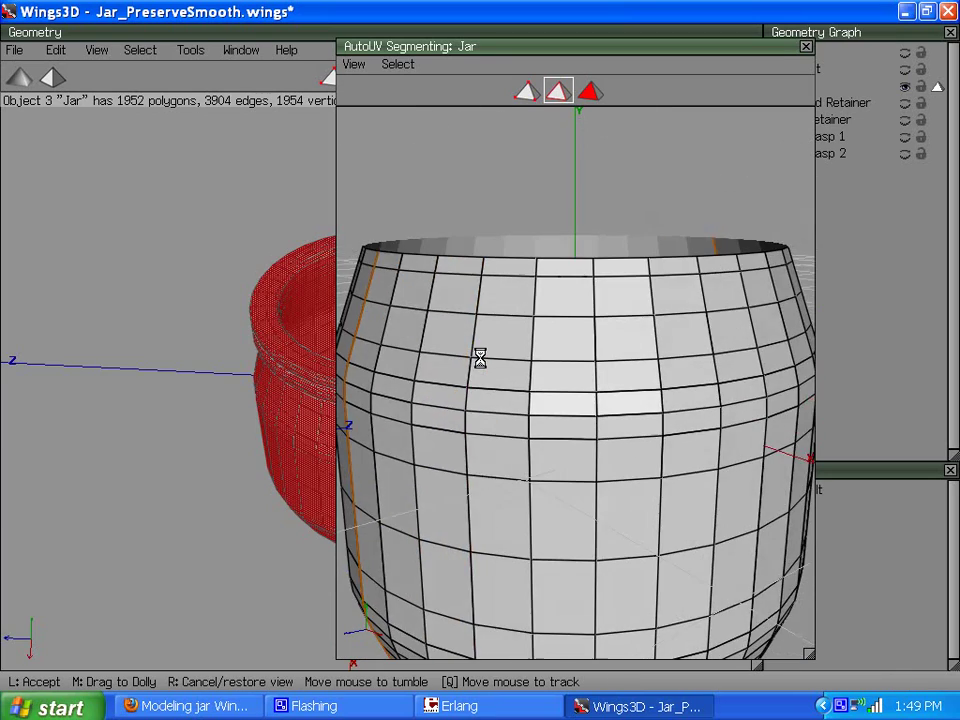
scroll(480, 358, "up", 5)
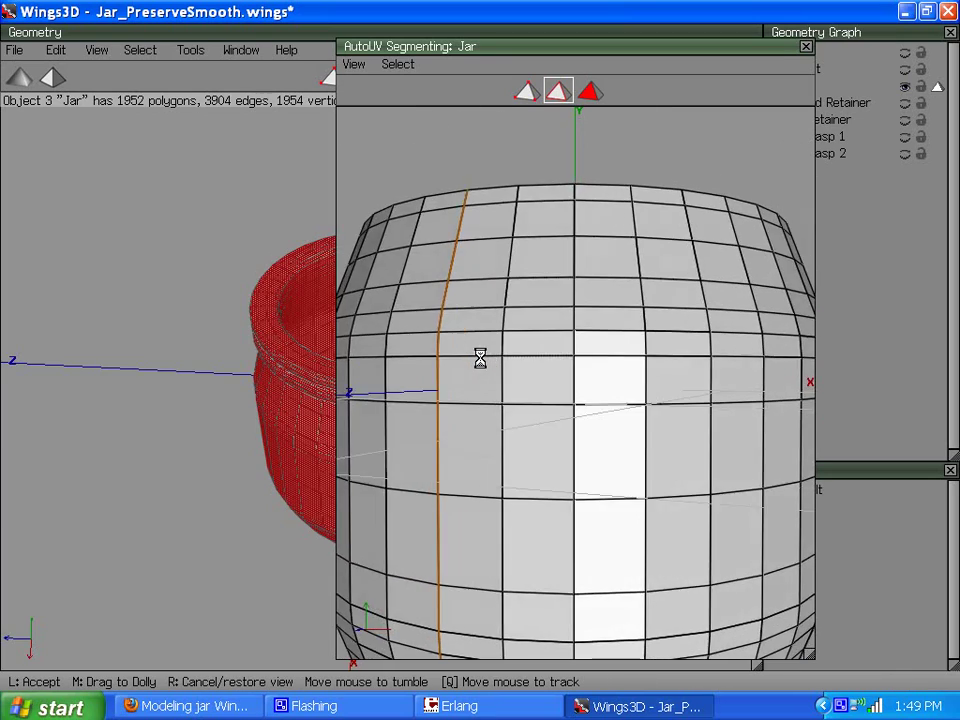
scroll(480, 358, "down", 2)
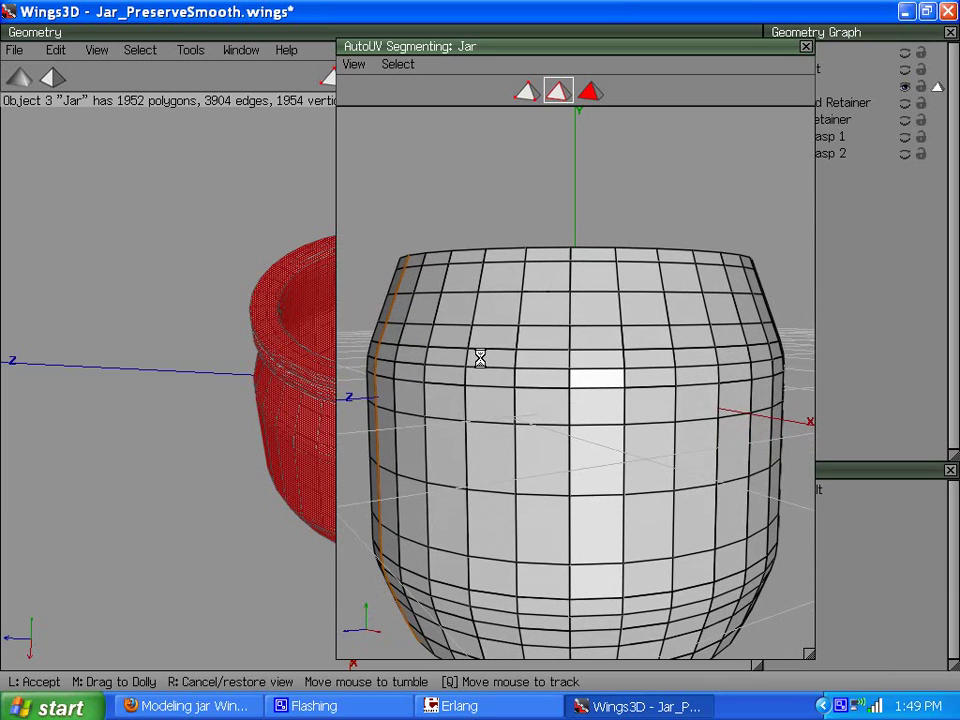
Select a vertical edge column, ring it around the top band, and mark it for cut.
left_click(480, 357)
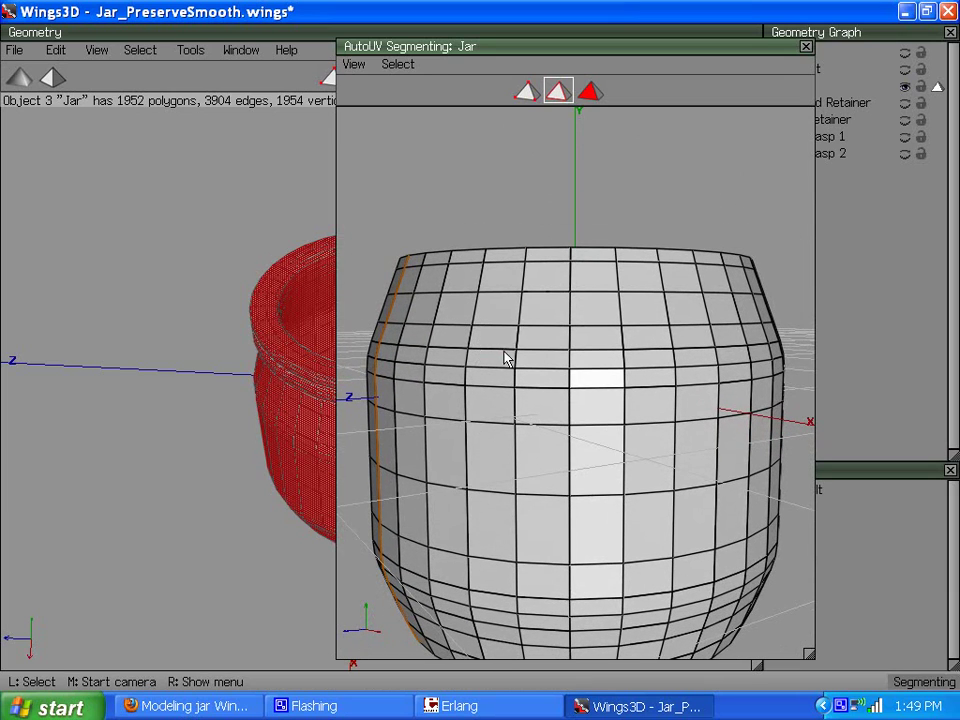
left_click(400, 375)
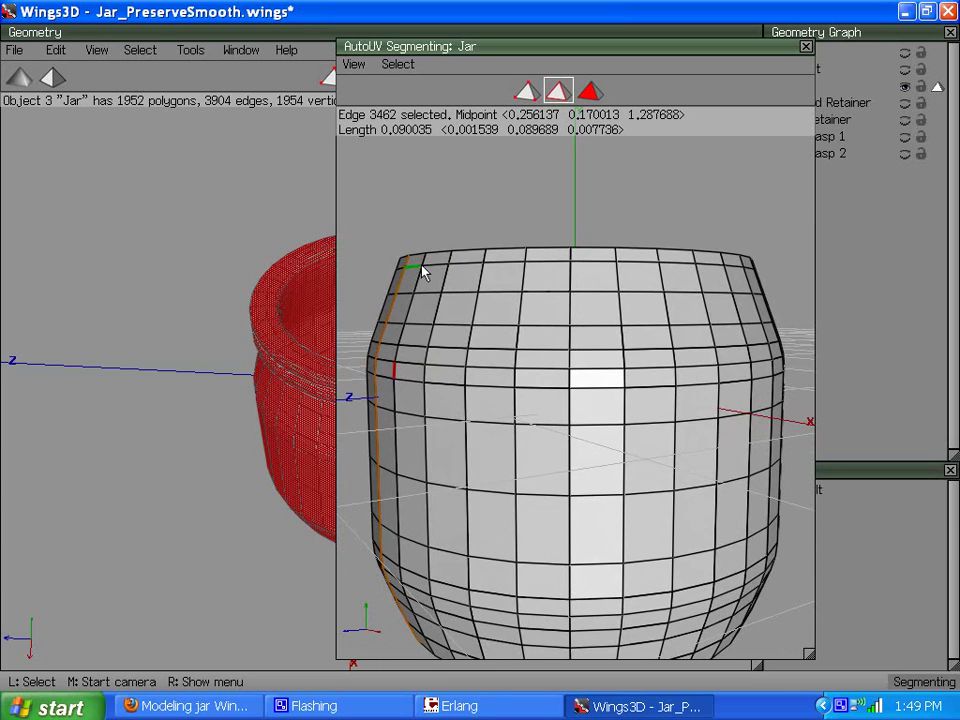
left_click(426, 264)
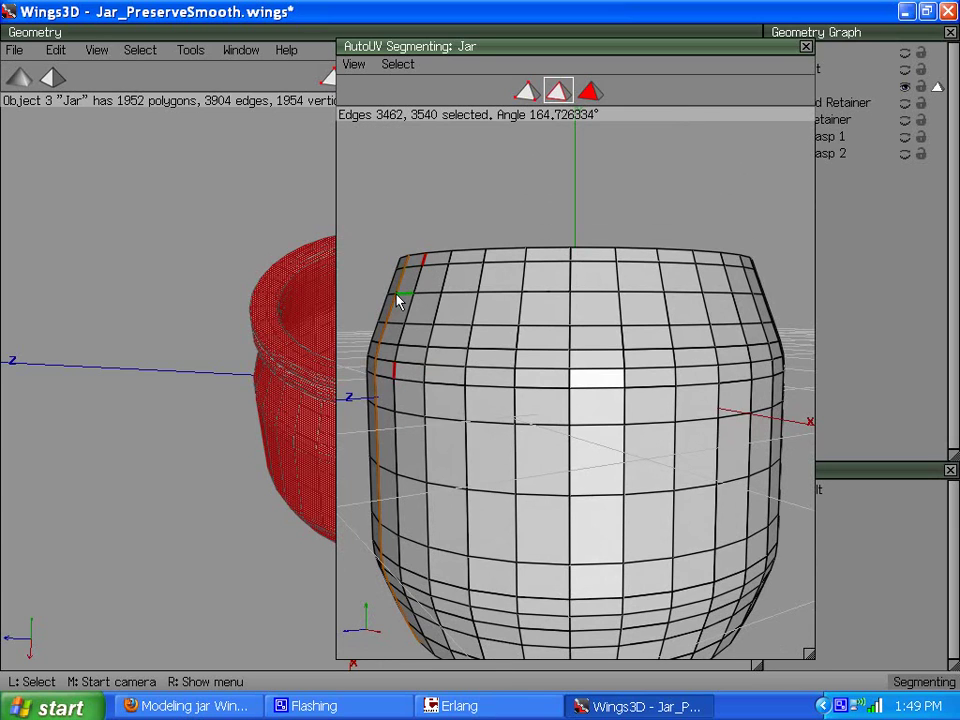
key("l")
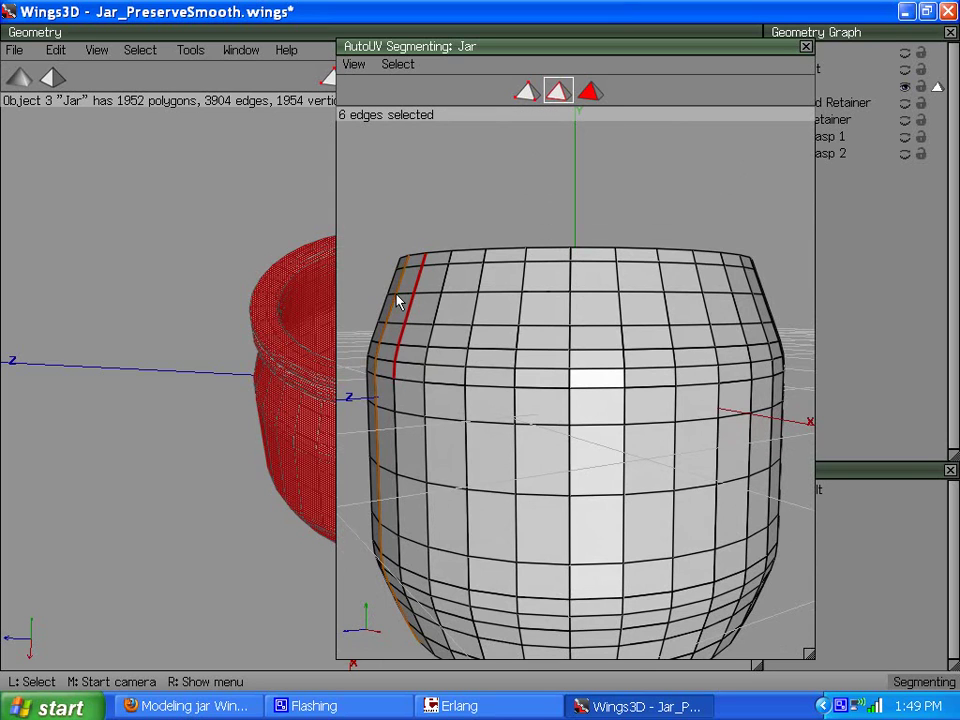
middle_click(480, 357)
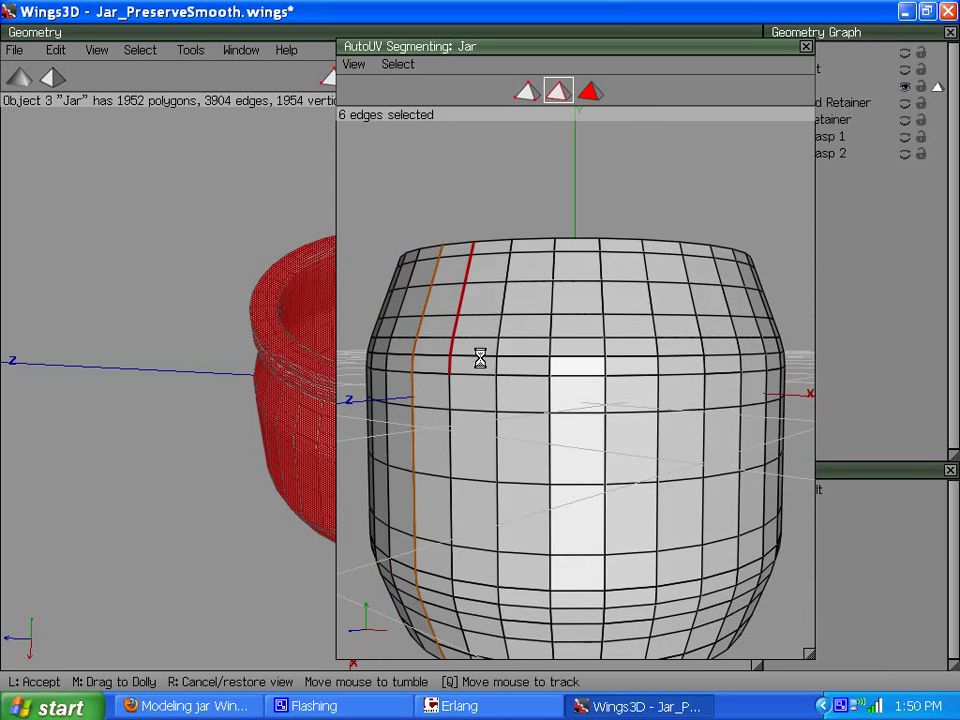
left_click(480, 357)
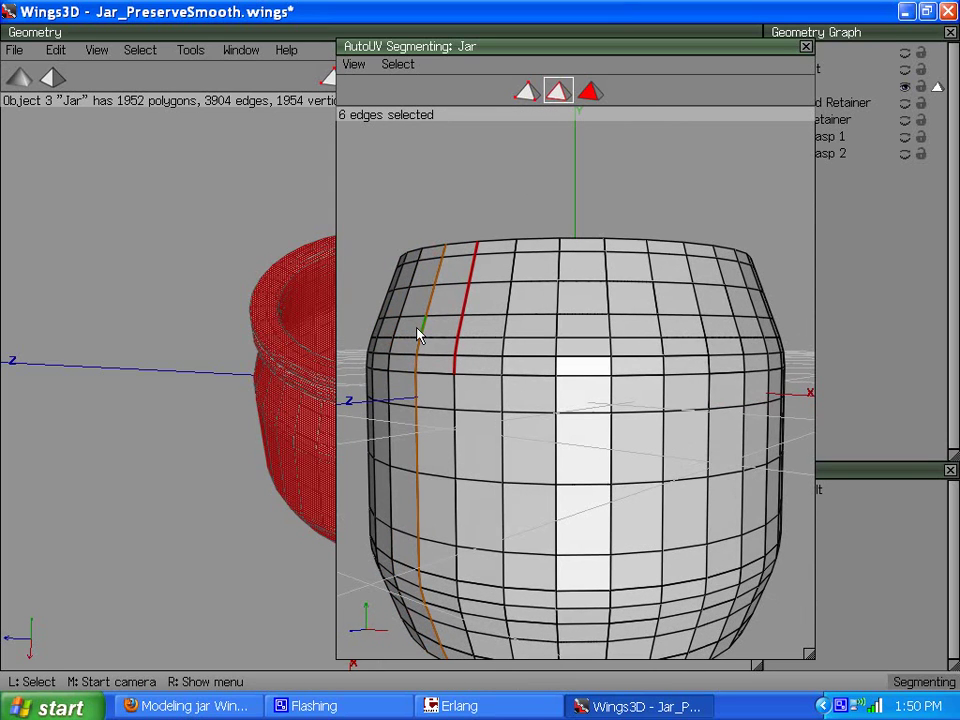
key("g")
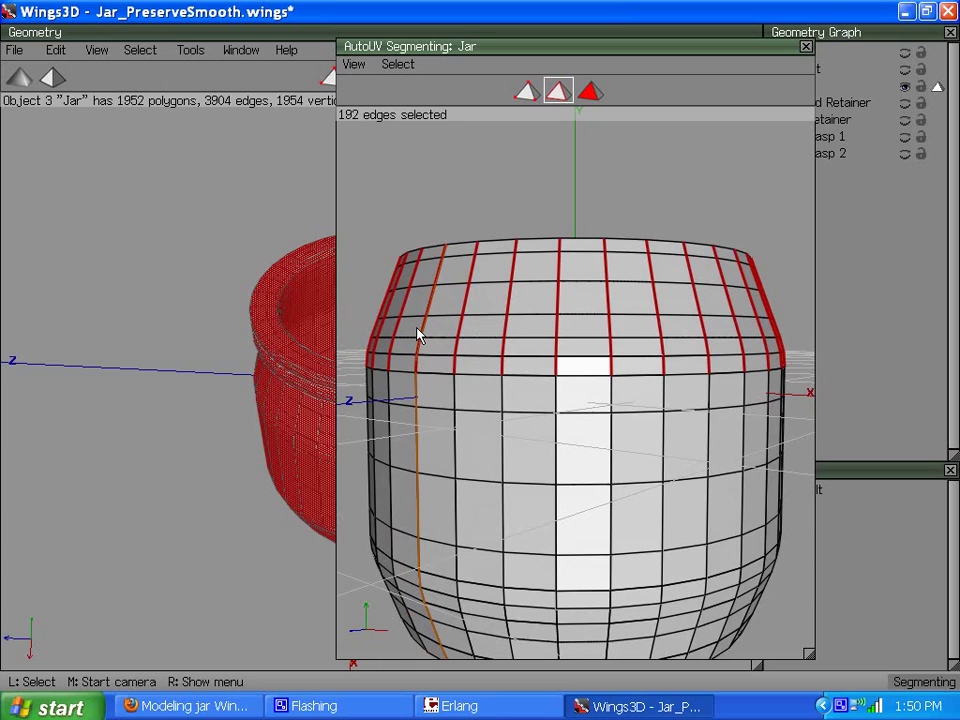
right_click(507, 175)
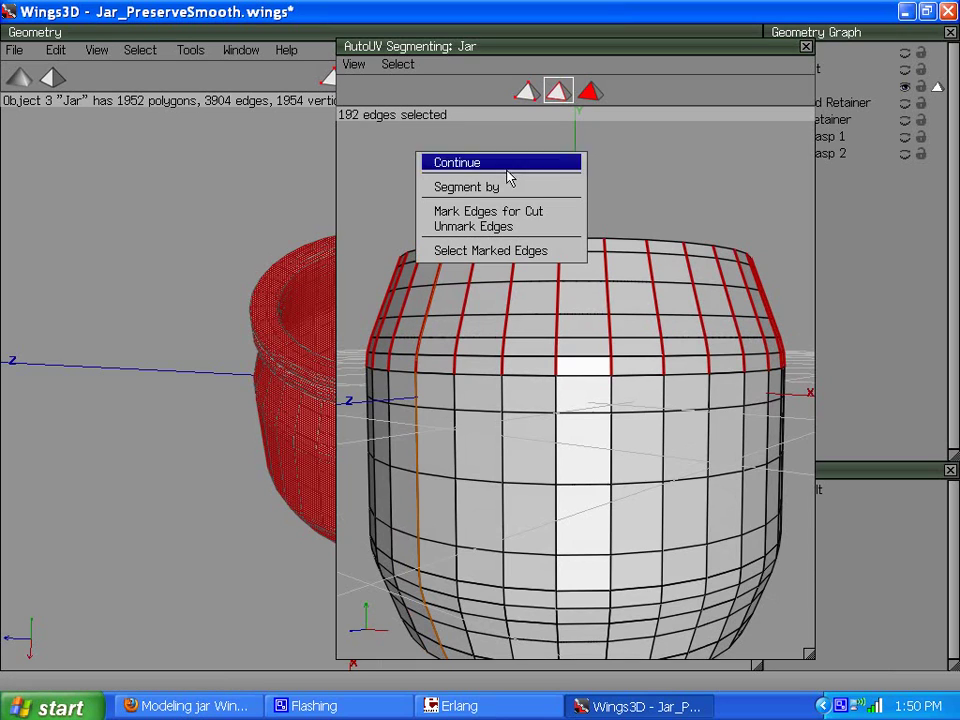
left_click(497, 212)
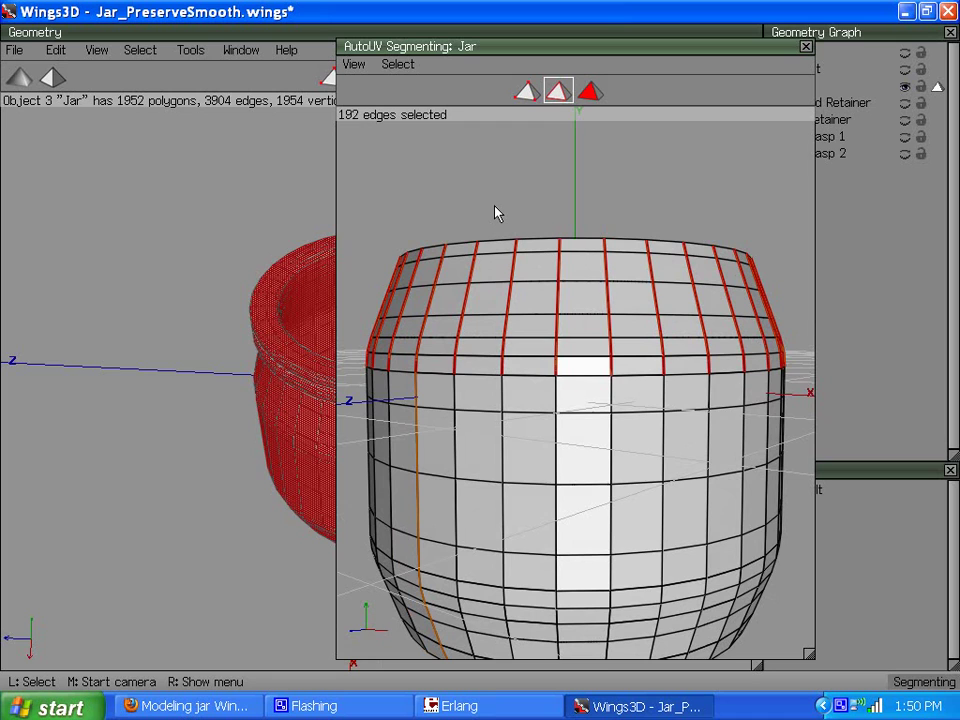
key("space")
Select a vertical edge run near the bottom, ring it around the bottom band, and mark it for cut.
middle_click(551, 287)
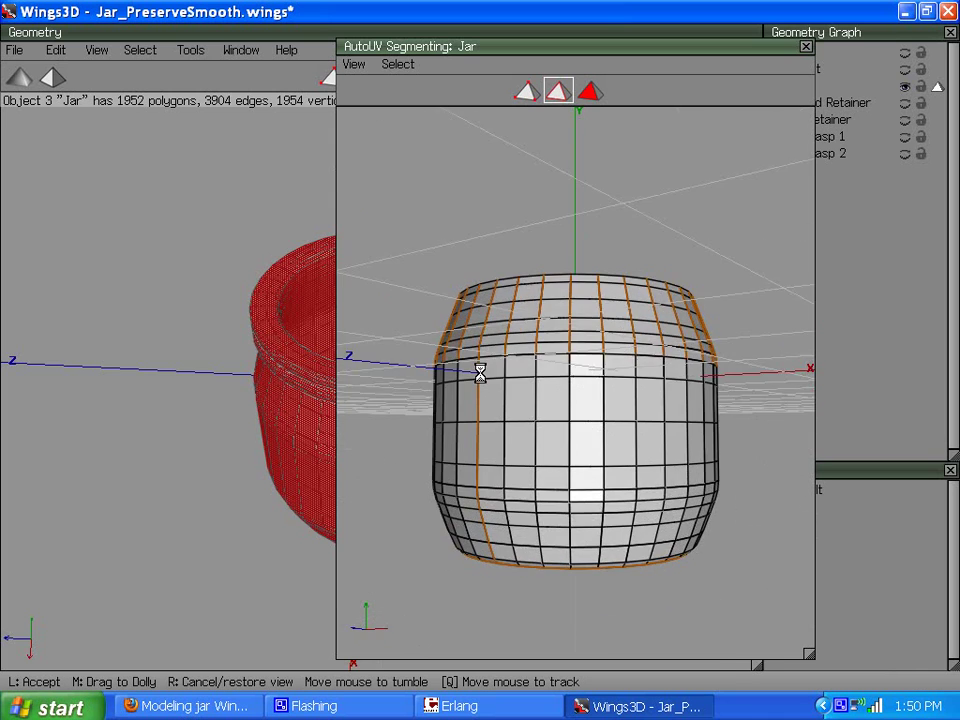
scroll(479, 360, "up", 3)
left_click(490, 362)
left_click(505, 537)
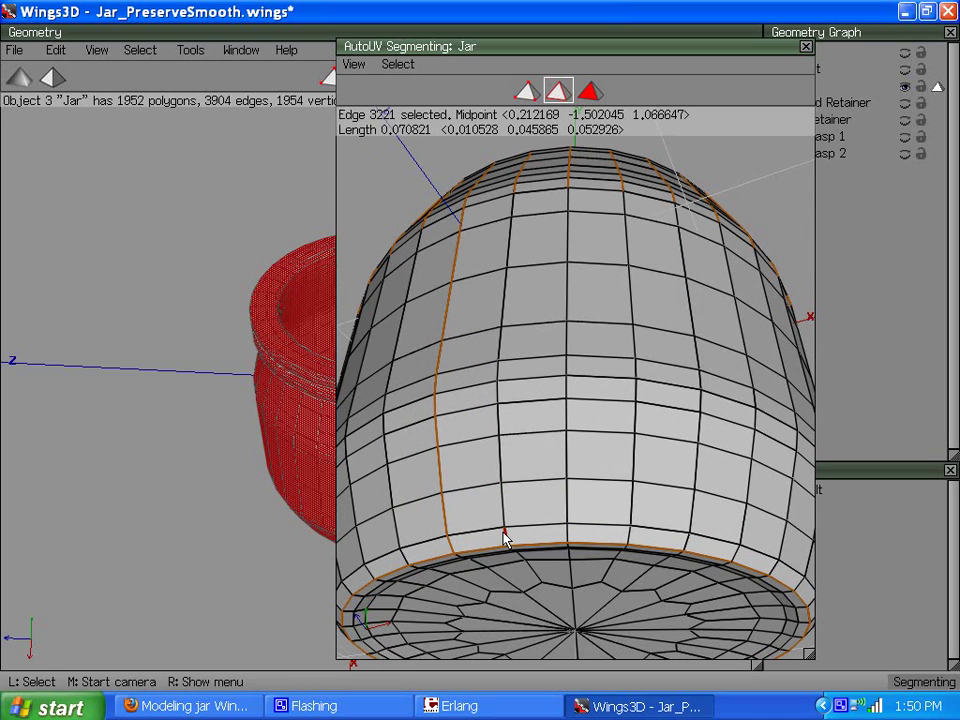
left_click(497, 396)
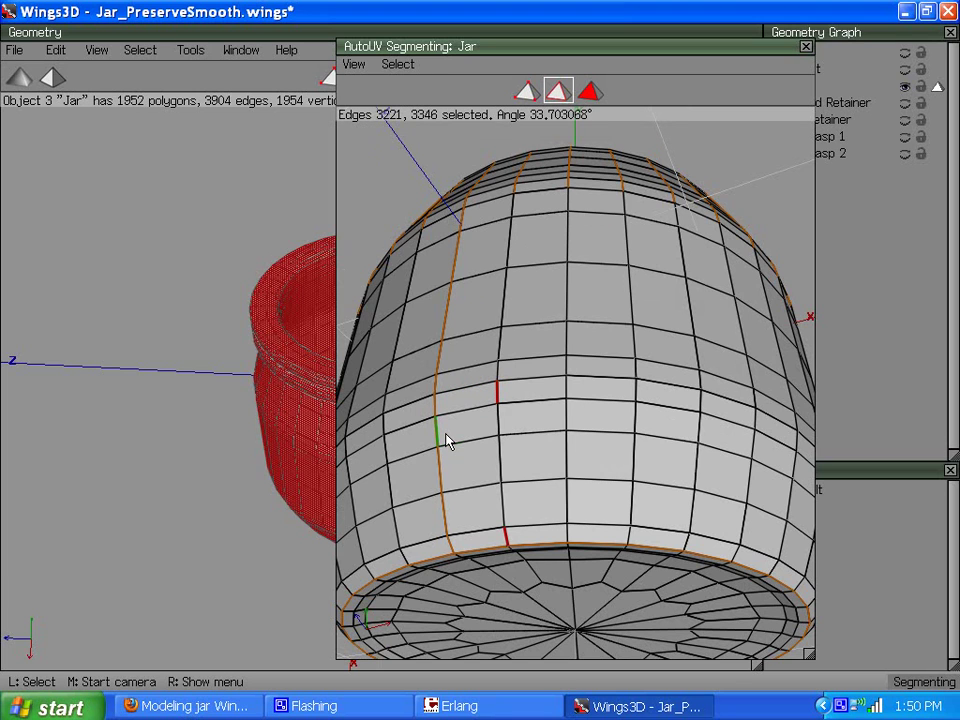
key("l")
key("g")
scroll(446, 439, "down", 5)
middle_click(489, 435)
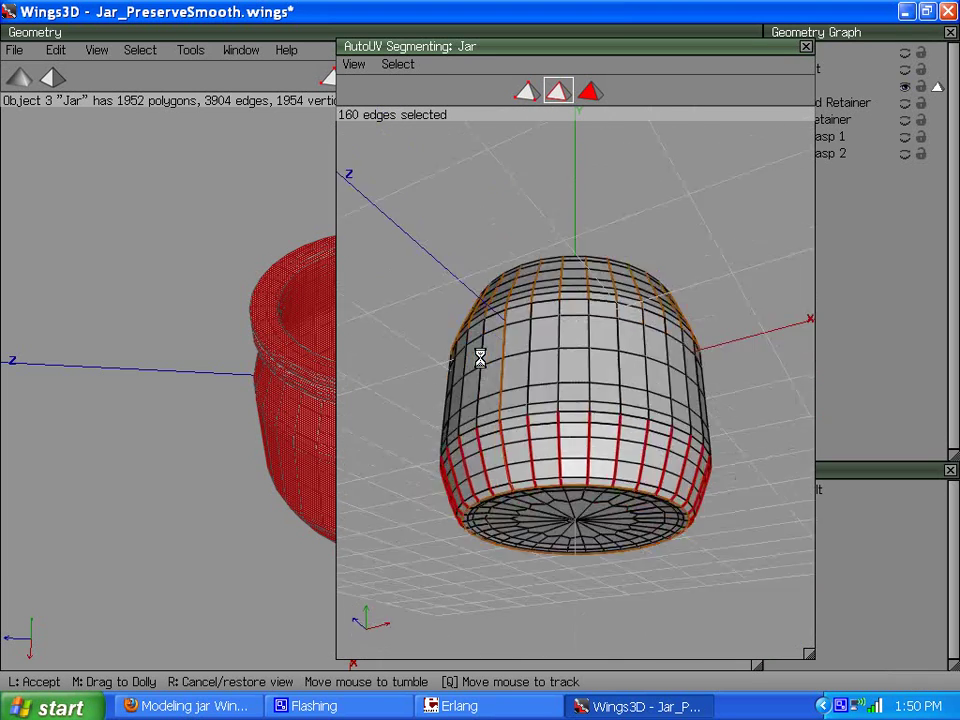
left_click(480, 356)
right_click(506, 292)
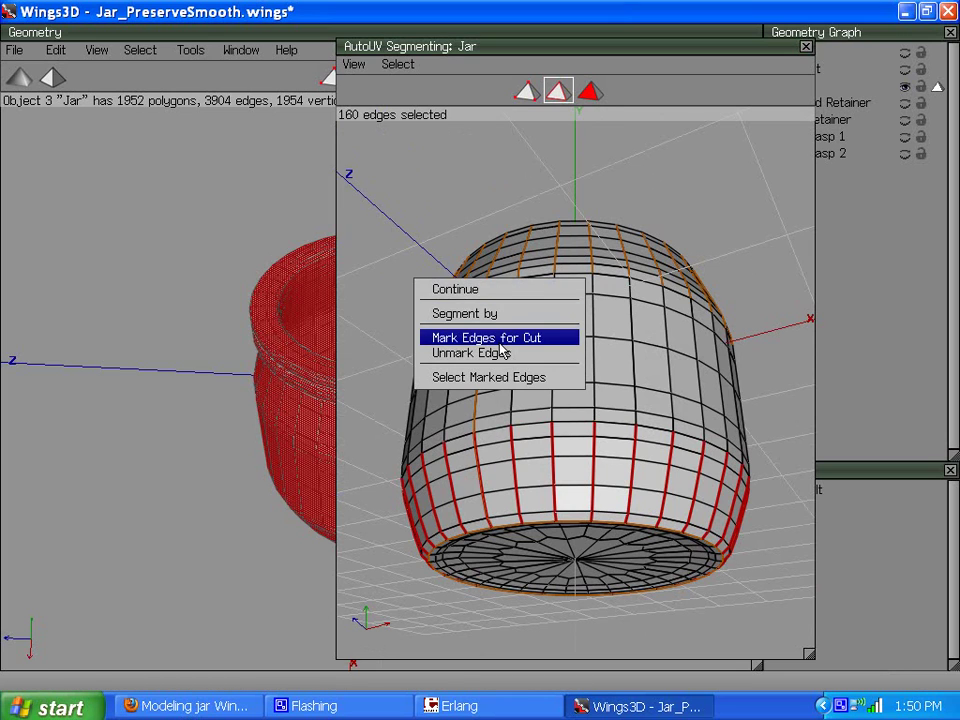
left_click(490, 339)
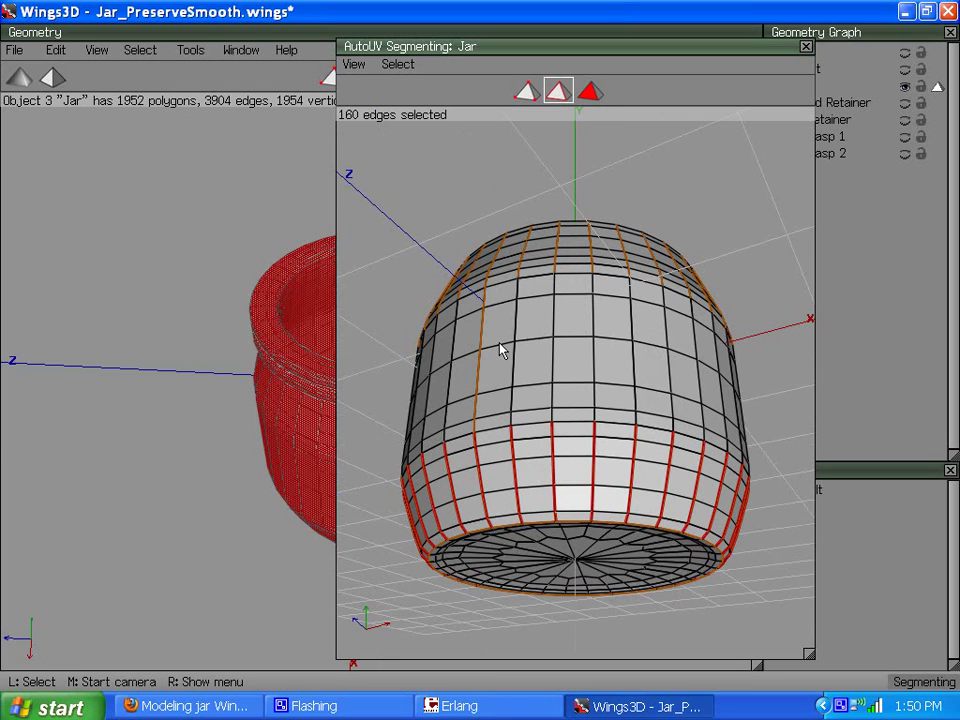
middle_click(529, 396)
mouse_move(480, 361)
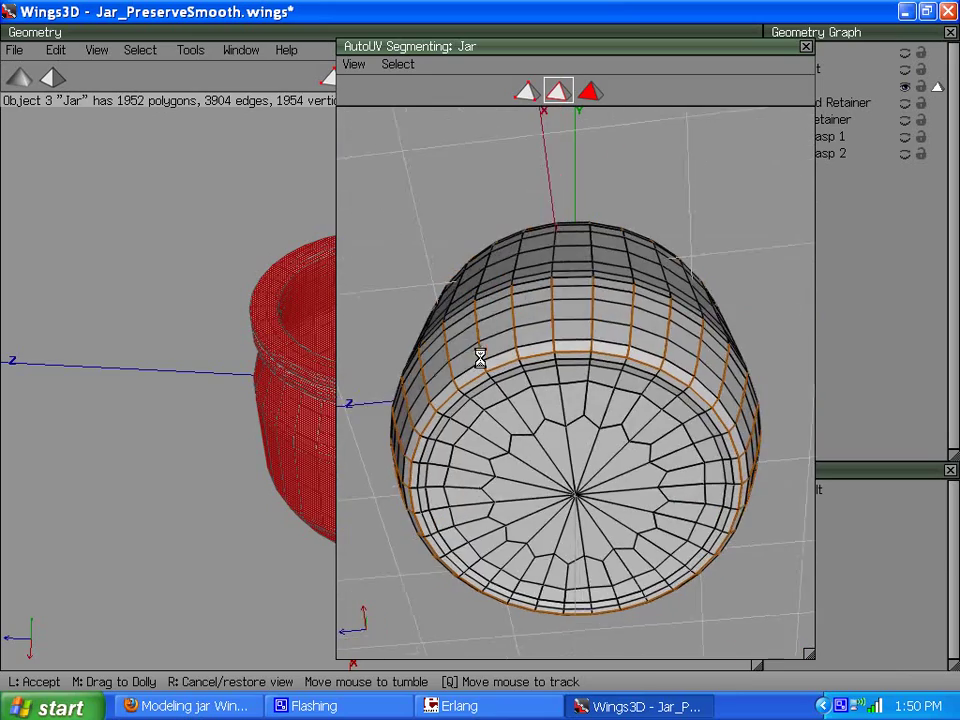
Choose Continue > Unfolding to turn the Jar's segments into three UV charts.
left_click(480, 358)
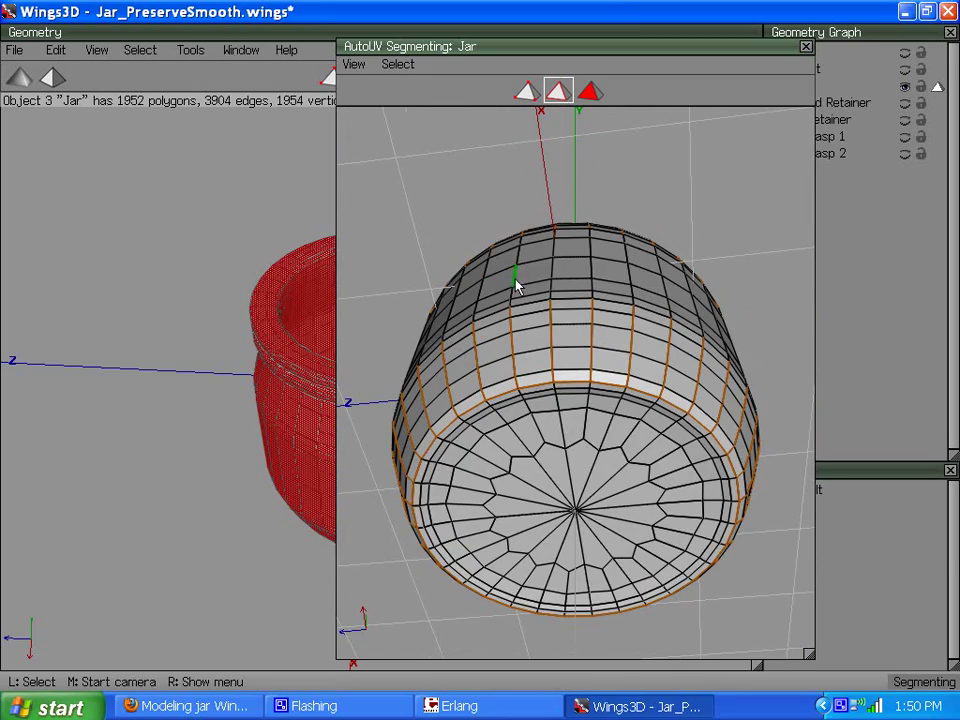
right_click(520, 192)
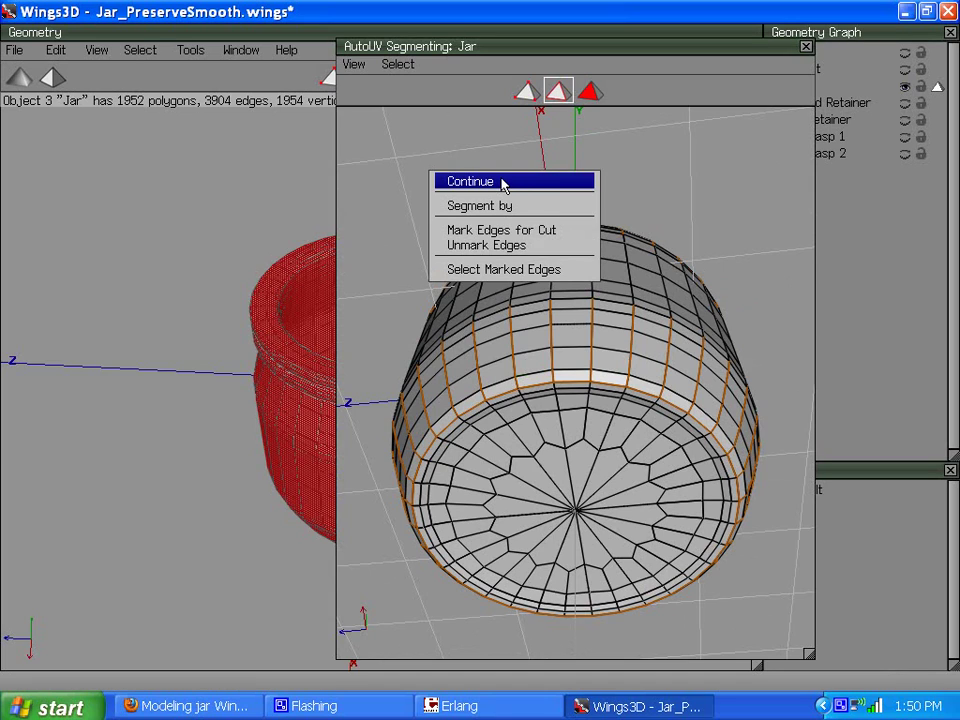
right_click(445, 140)
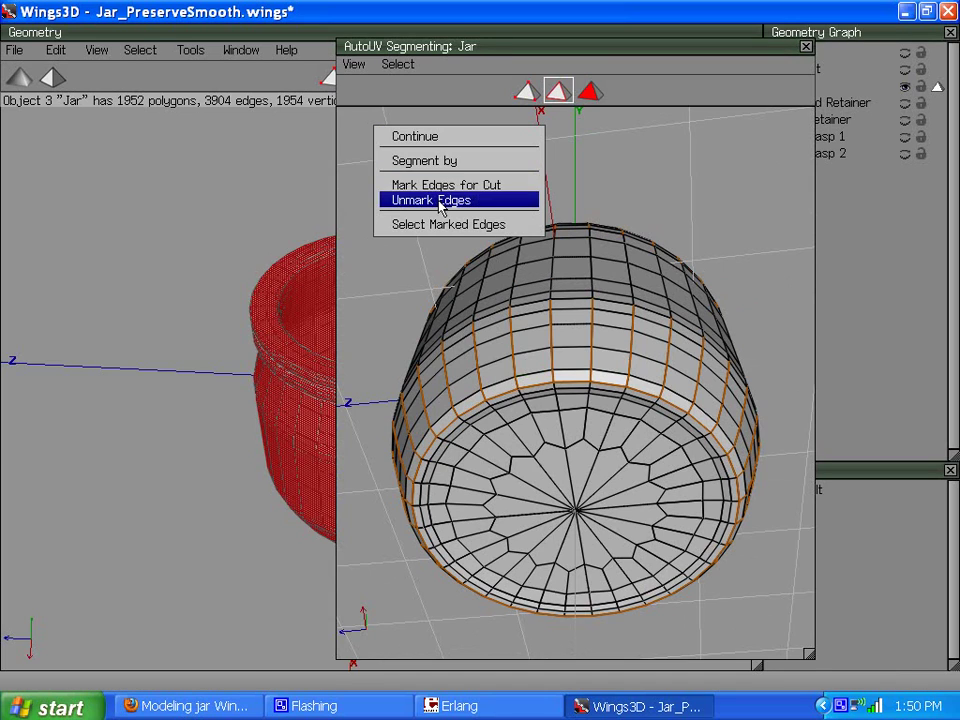
left_click(497, 134)
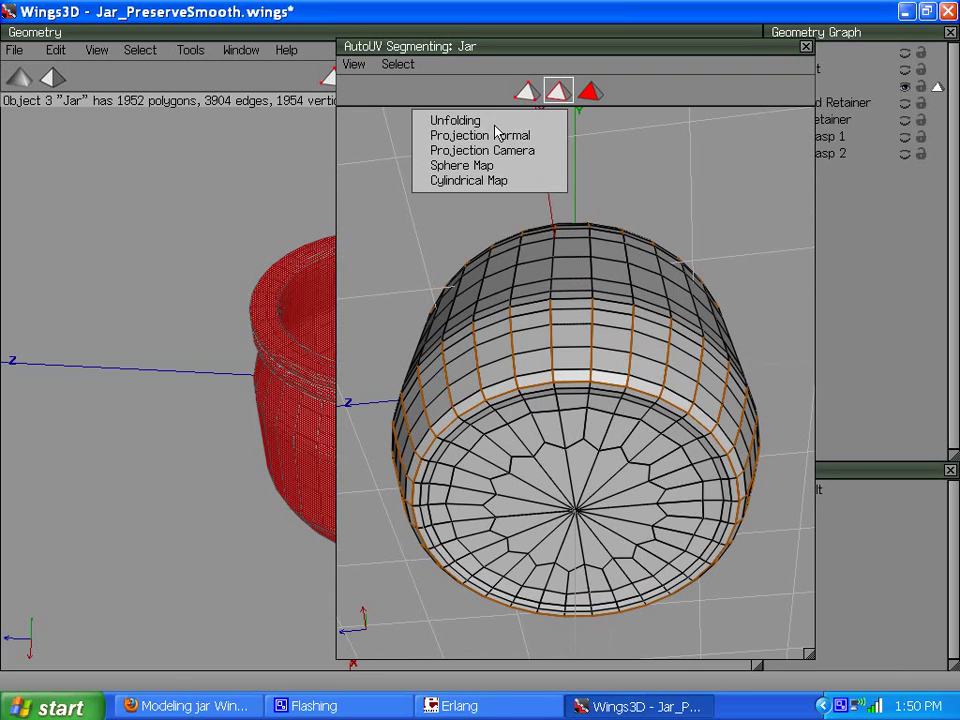
left_click(589, 92)
right_click(440, 152)
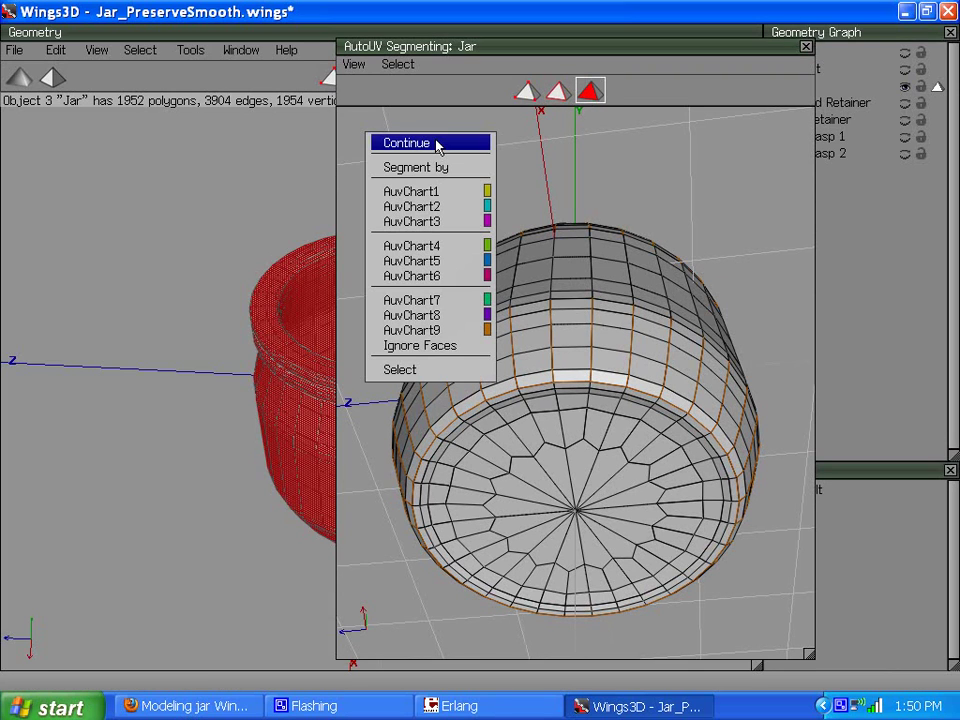
left_click(556, 93)
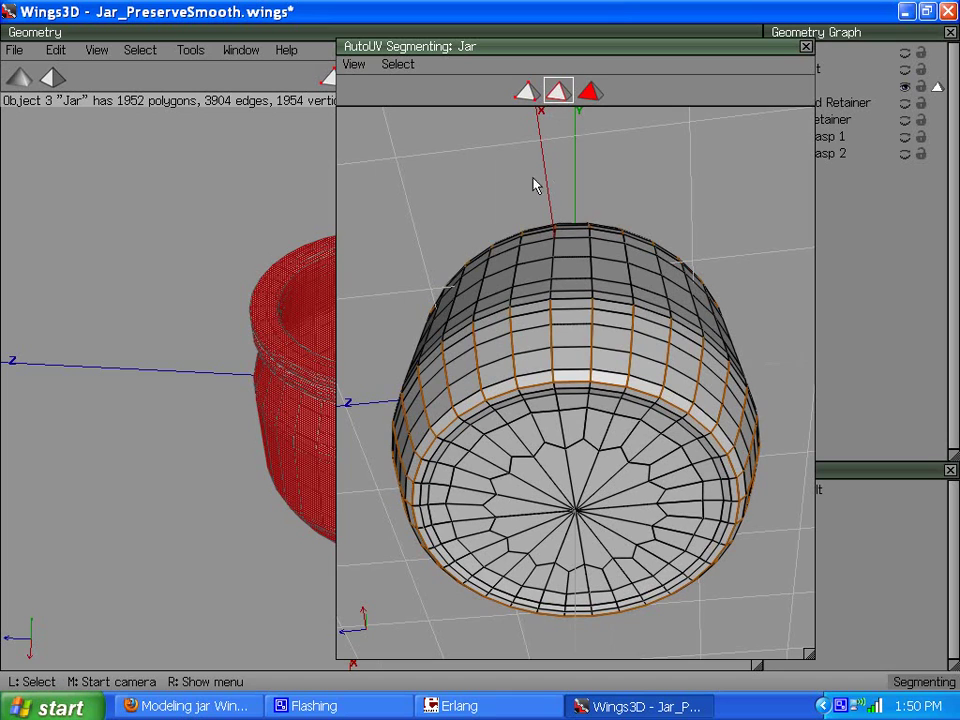
middle_click(572, 363)
left_click(480, 358)
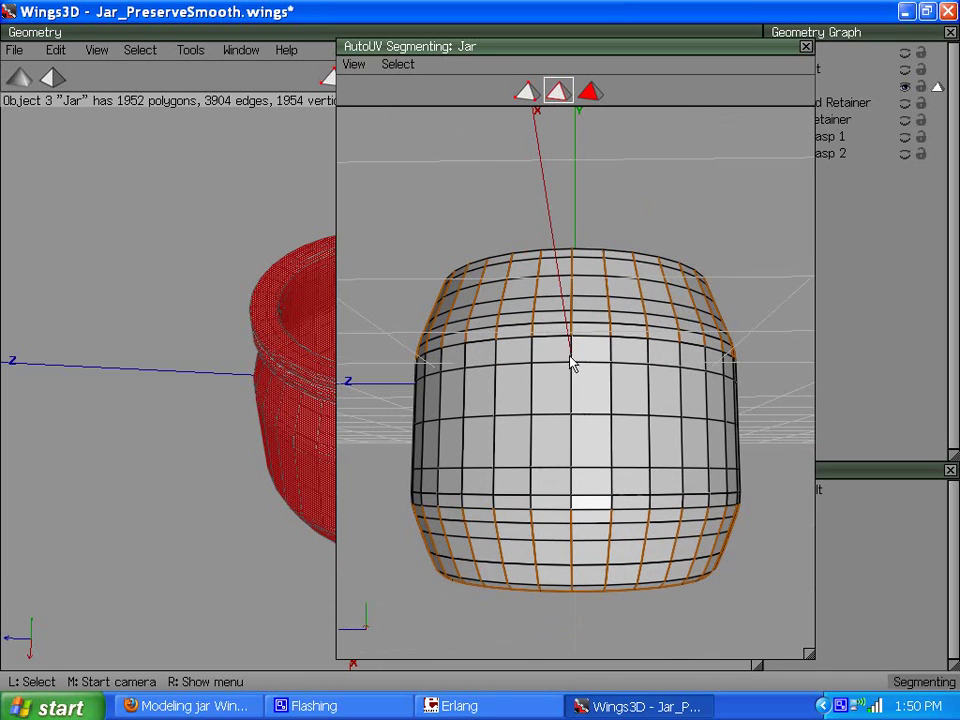
right_click(472, 176)
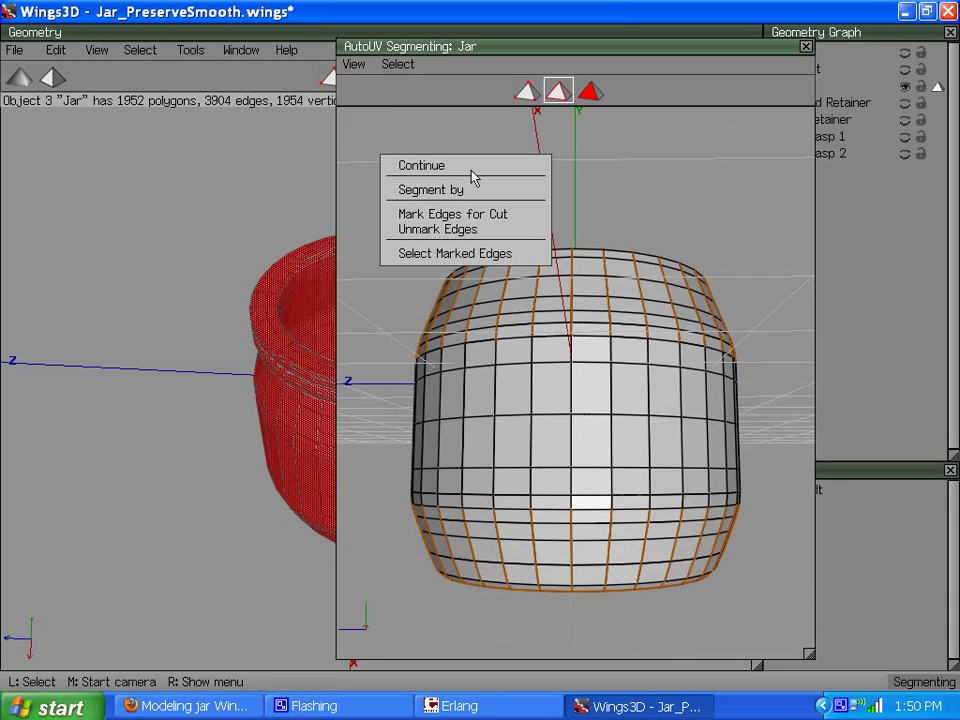
left_click(470, 175)
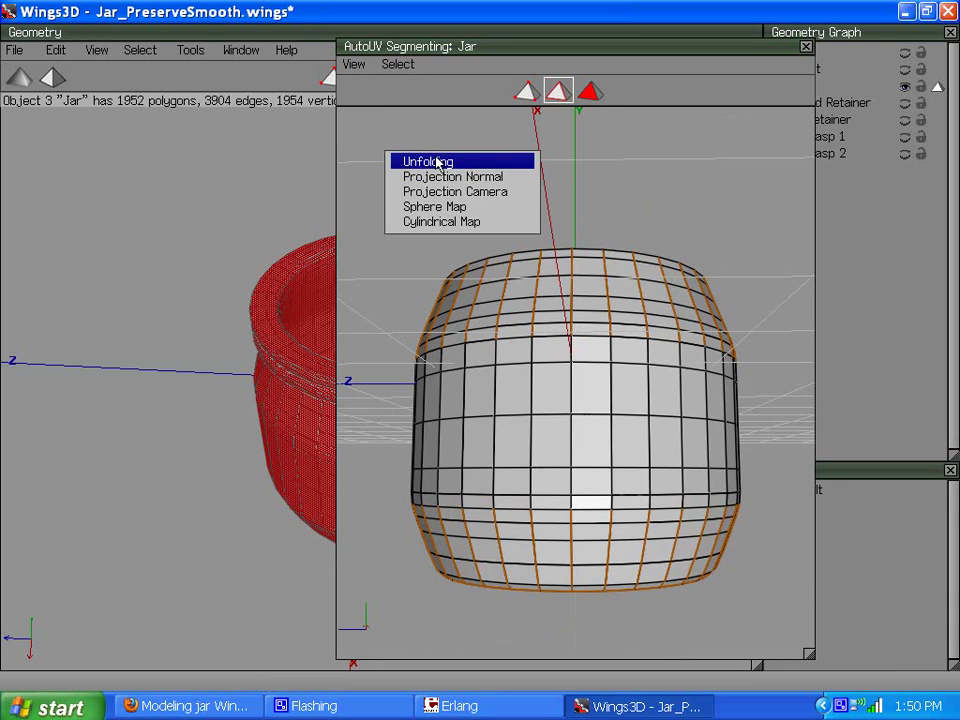
left_click(437, 163)
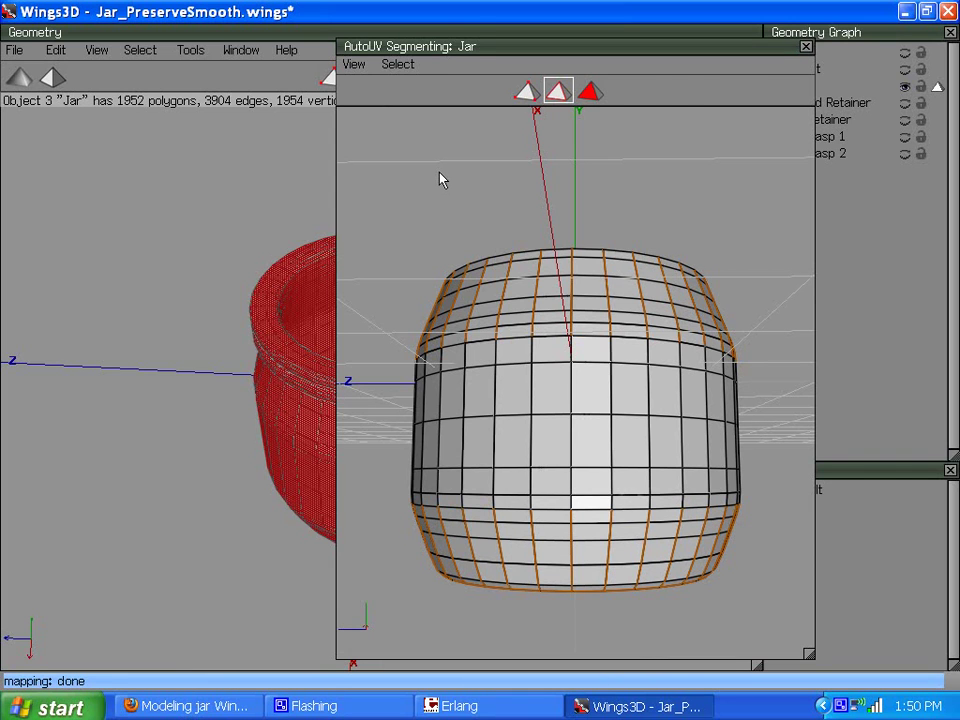
Zoom and orbit the textured jar in the 3D view to inspect its checker mapping.
scroll(758, 350, "up", 3)
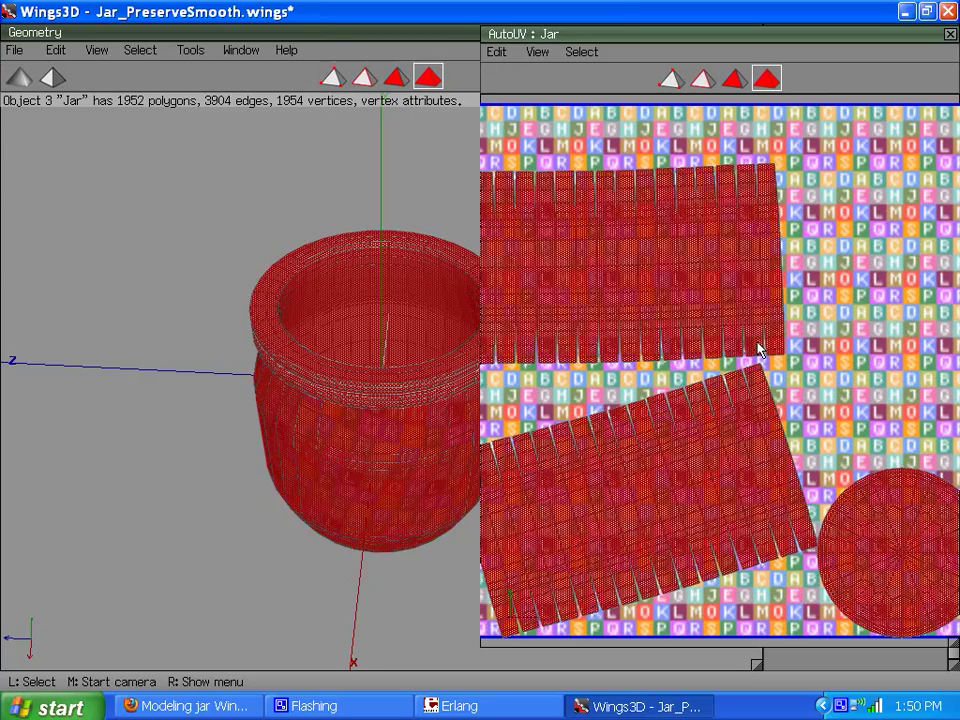
scroll(720, 248, "down", 2)
scroll(640, 330, "up", 2)
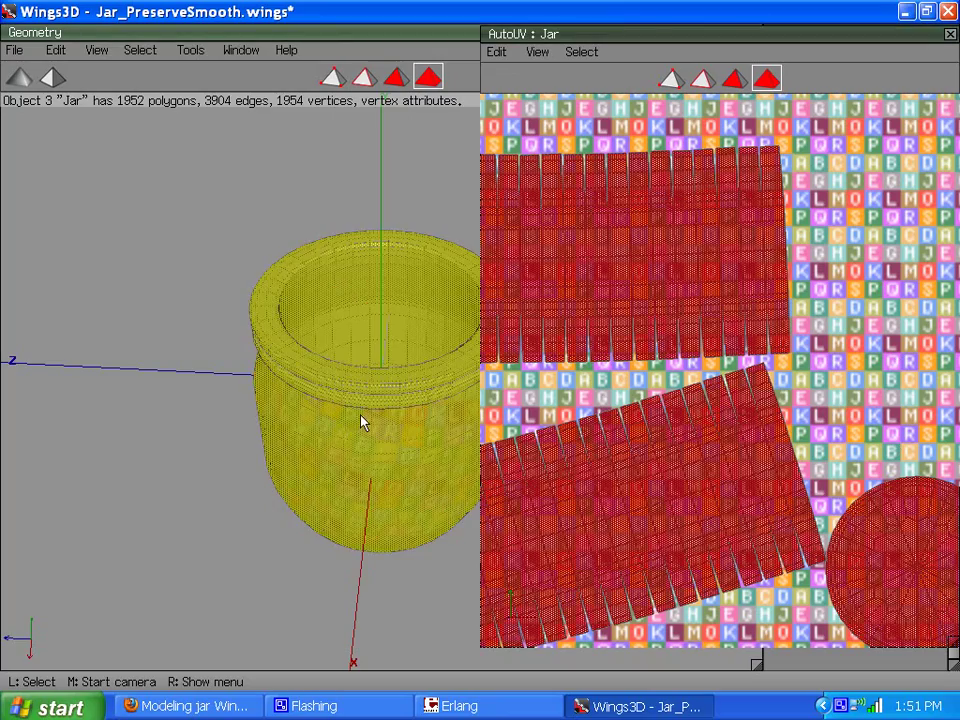
scroll(363, 422, "up", 2)
middle_click(339, 431)
left_click(337, 425)
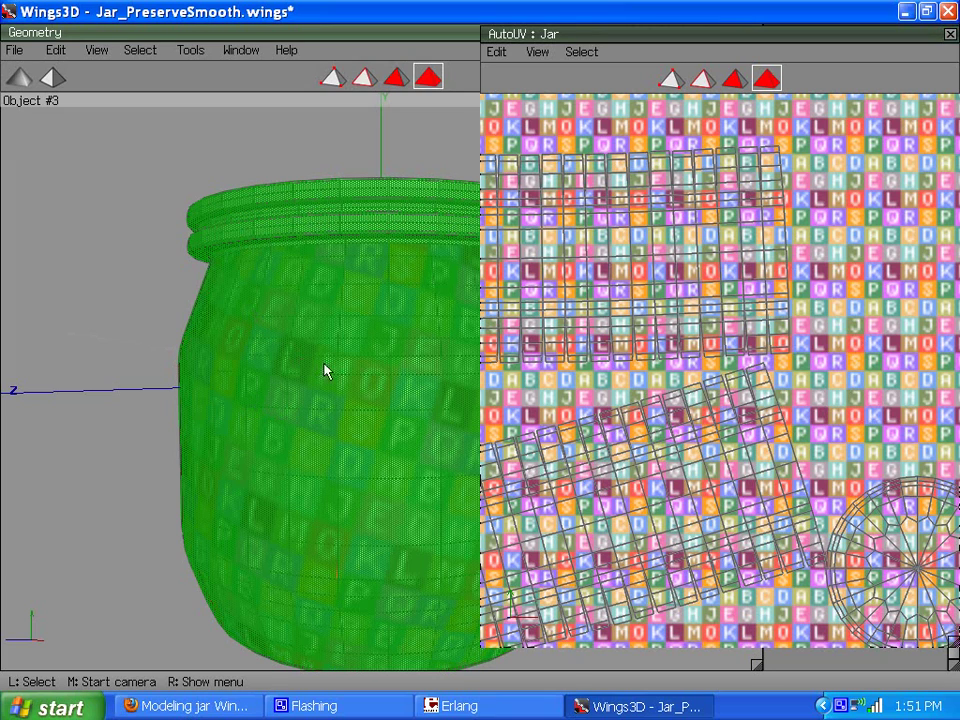
middle_click(318, 369)
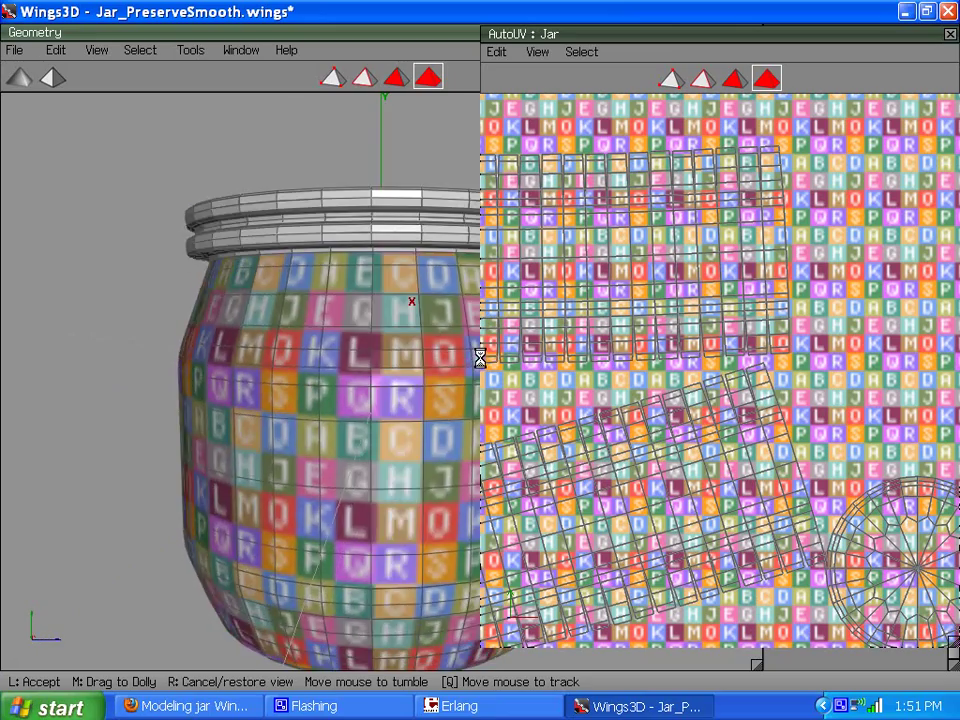
left_click(480, 357)
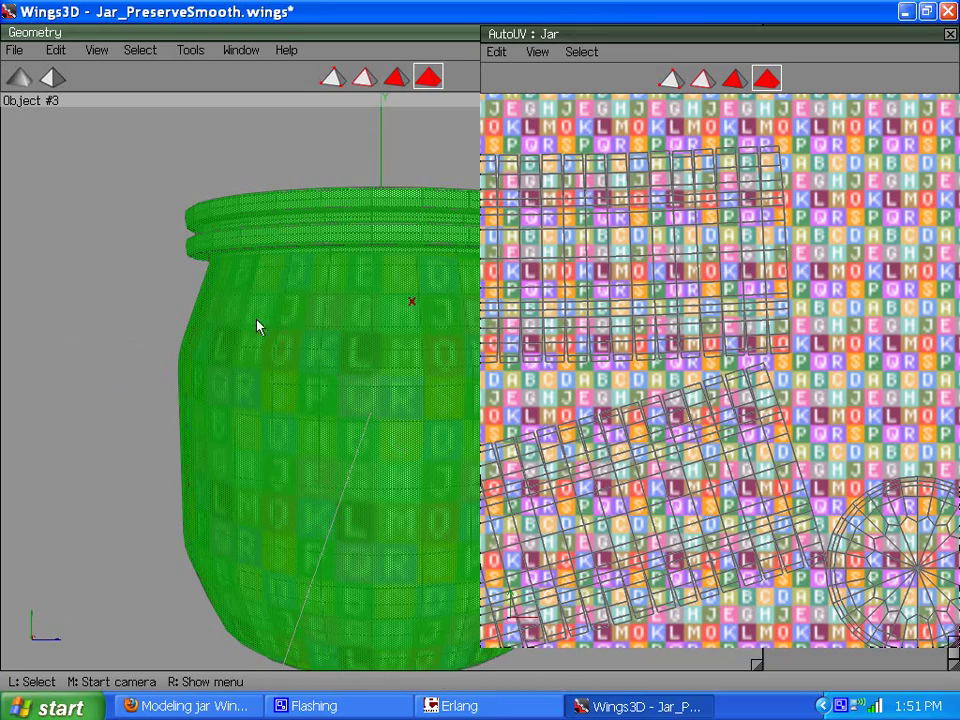
Reposition the AutoUV view to frame the body and cap charts, checking the jar again.
middle_click(707, 424)
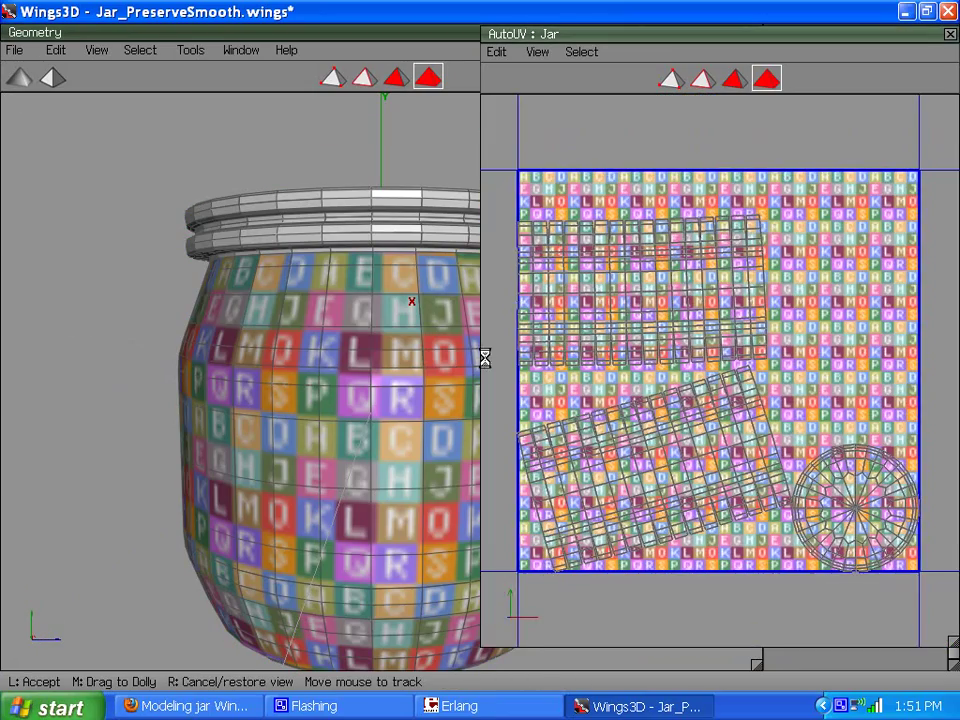
left_click(686, 346)
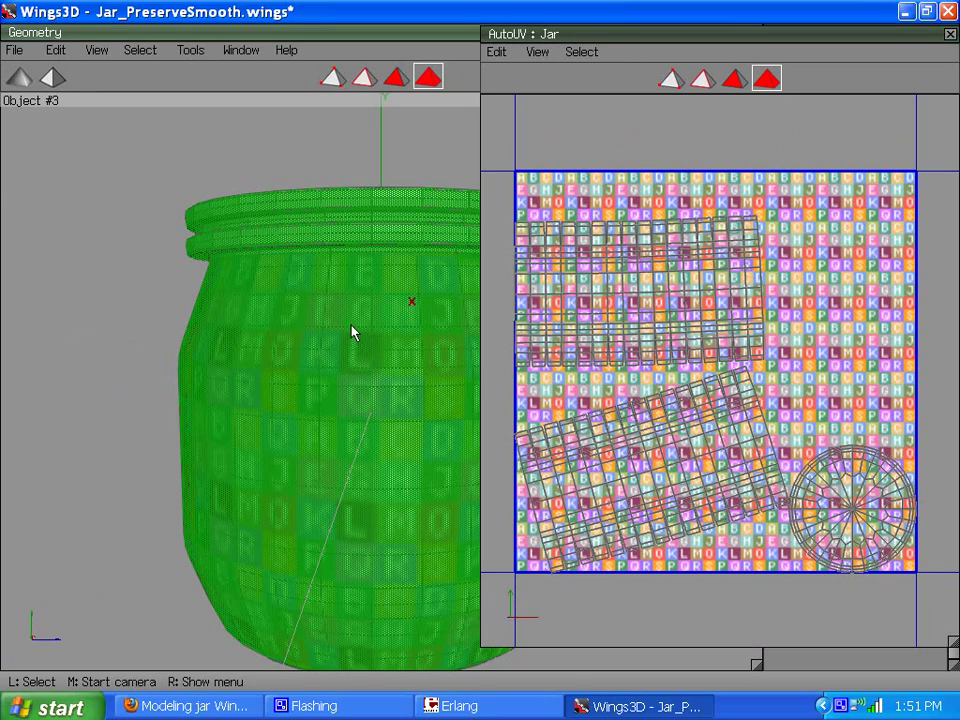
middle_click(349, 329)
left_click(480, 358)
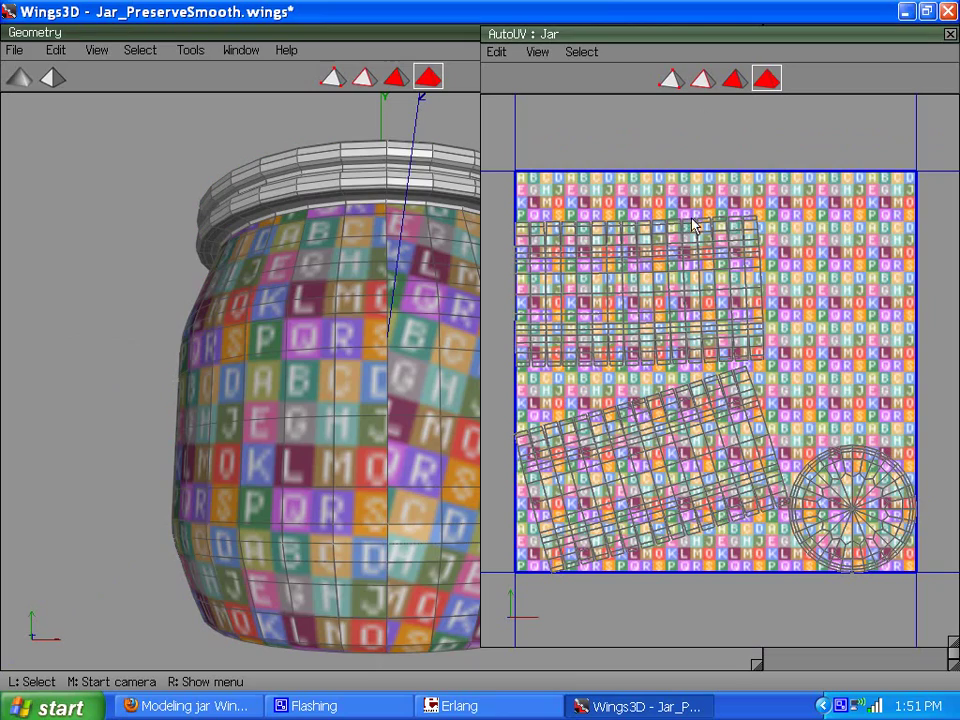
scroll(625, 273, "up", 3)
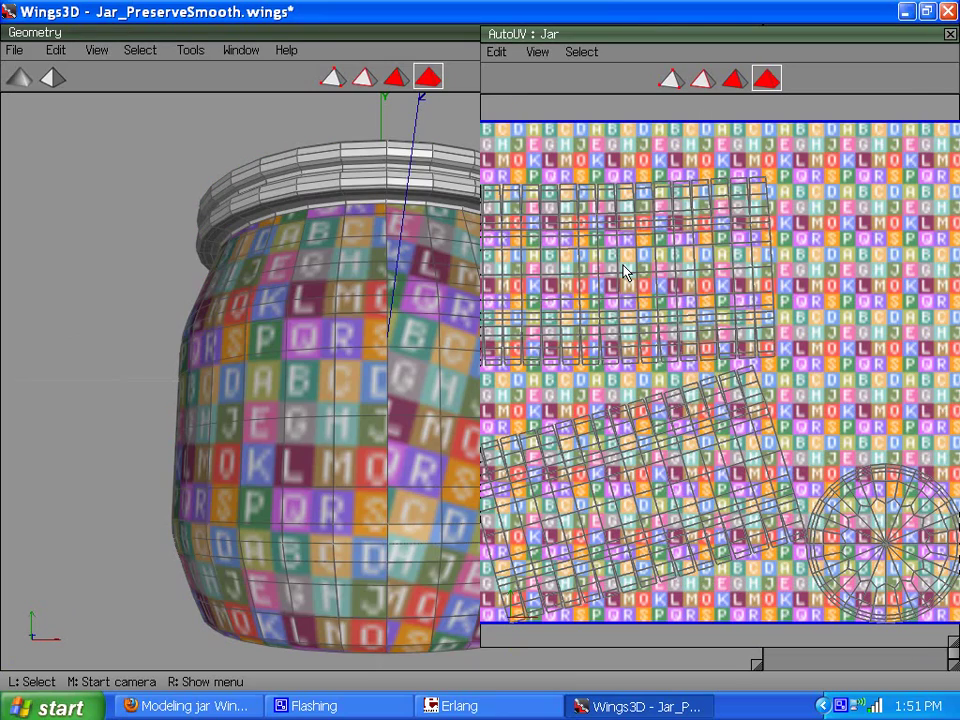
middle_click(619, 270)
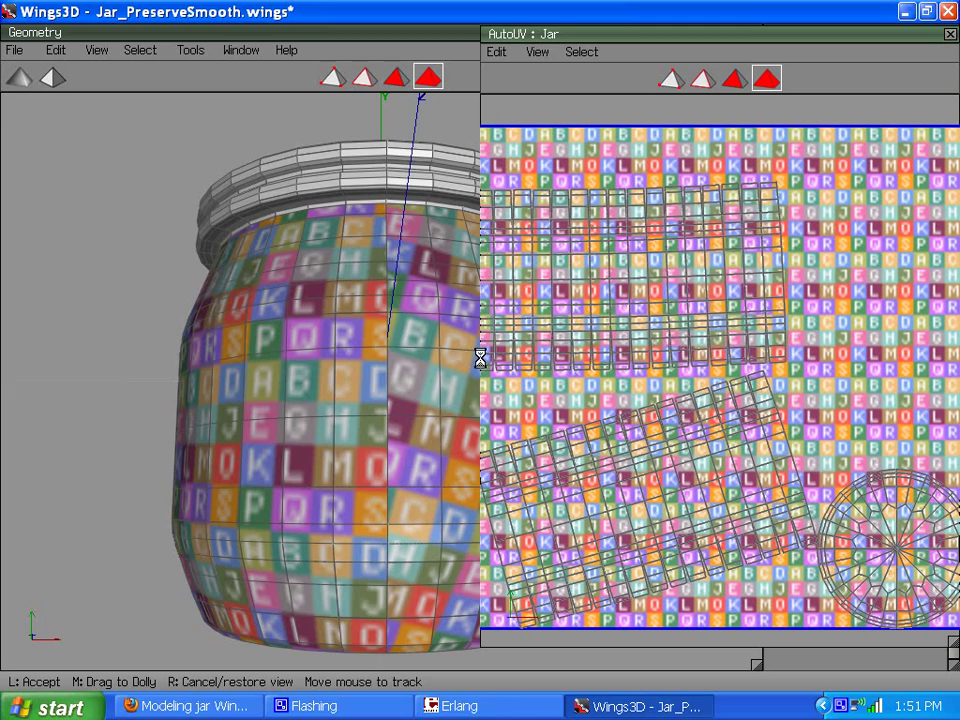
Rotate the upper body chart level using Rotate > Chart to X on one of its edges.
left_click(480, 358)
left_click(704, 80)
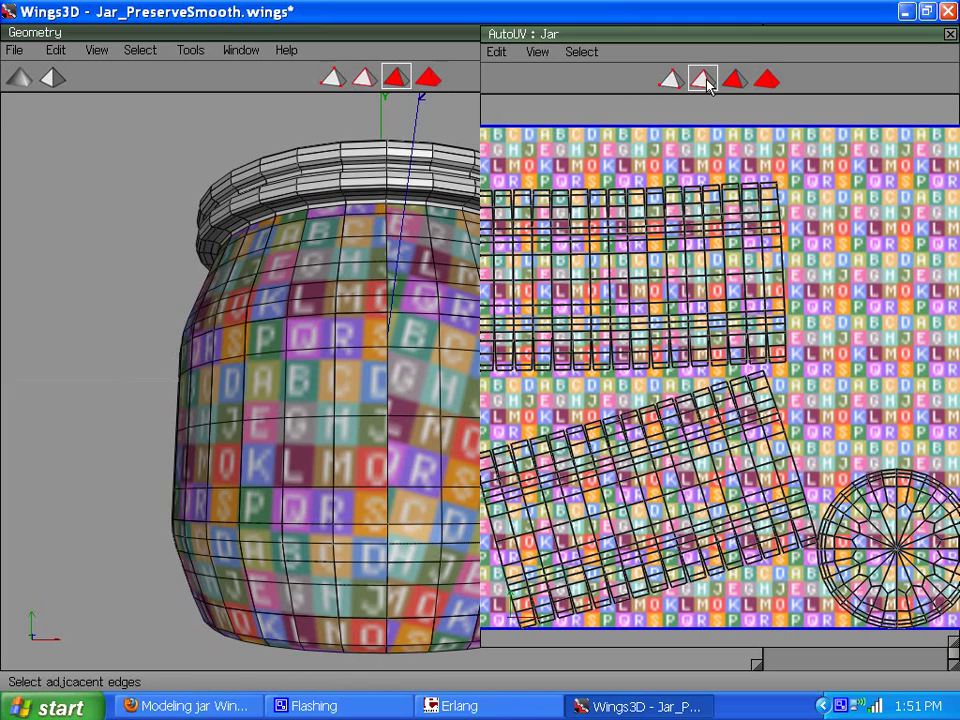
left_click(607, 262)
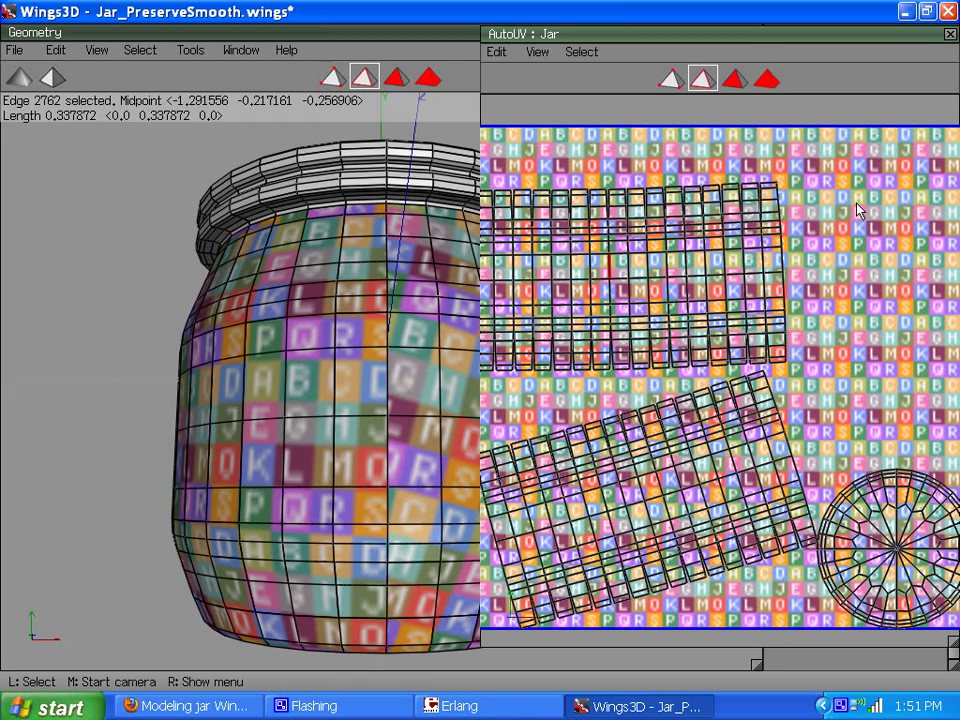
right_click(865, 207)
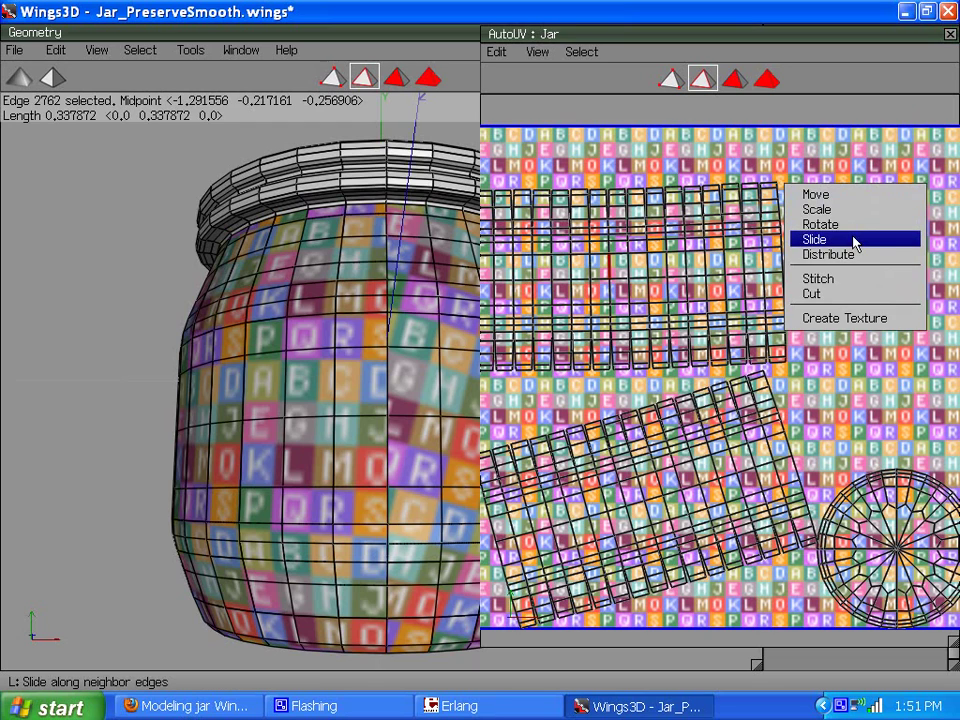
left_click(857, 222)
left_click(857, 238)
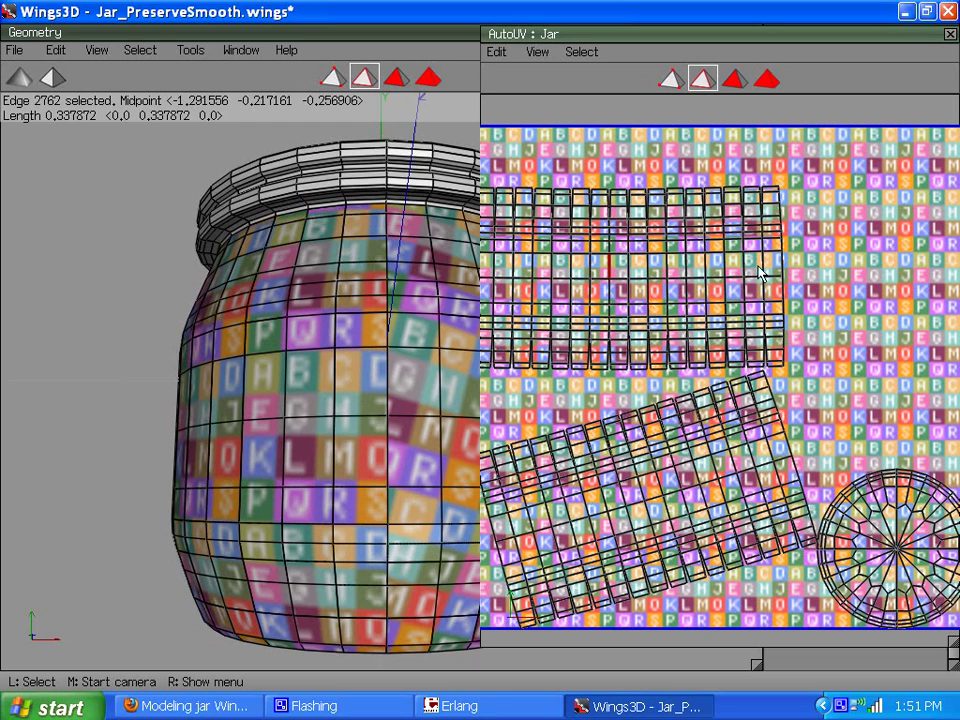
scroll(660, 283, "down", 1)
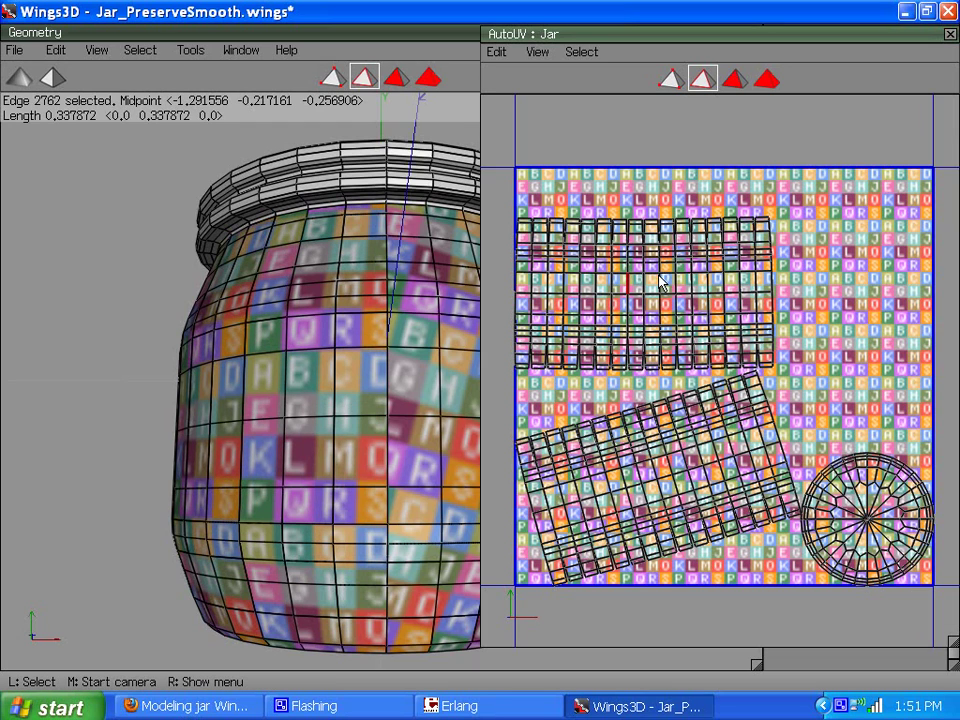
Move the upper body chart slightly up and to the right, then deselect it.
left_click(766, 79)
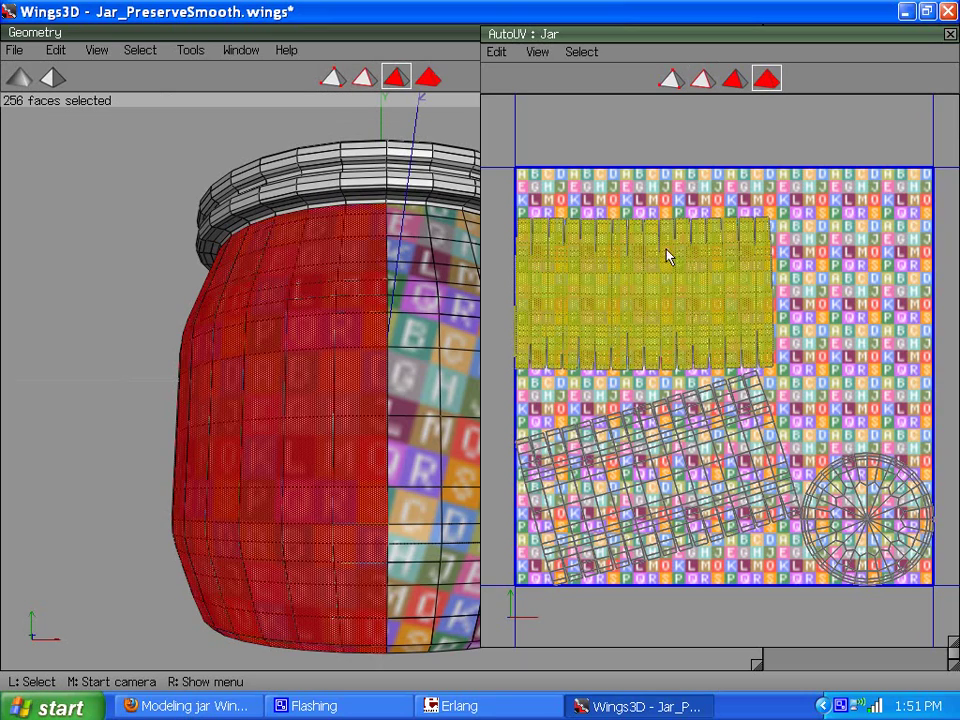
right_click(657, 201)
left_click(612, 189)
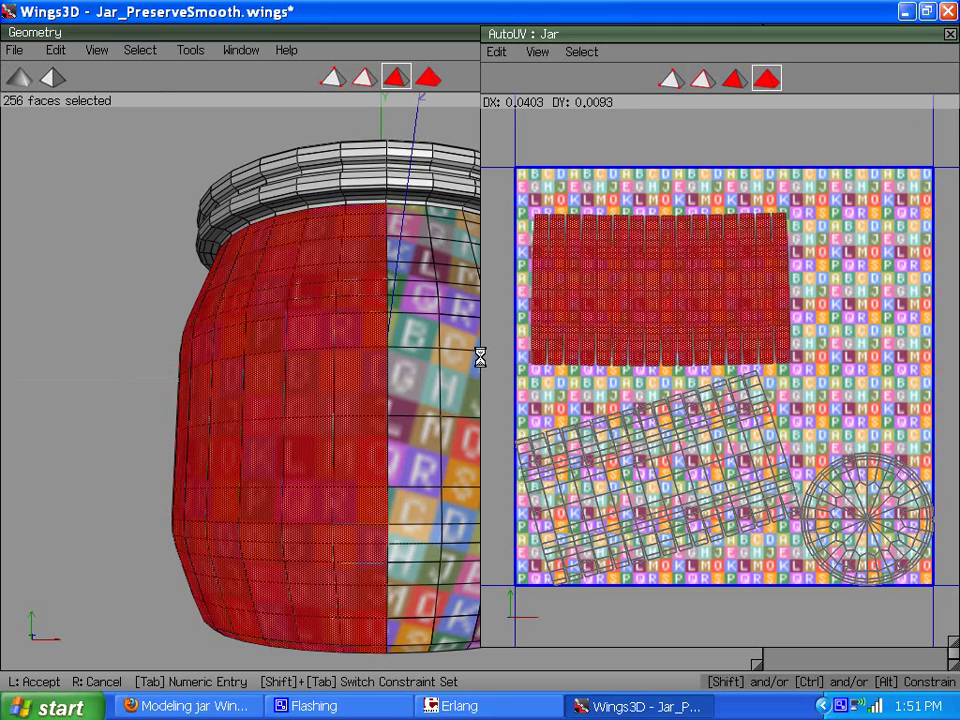
left_click(597, 355)
left_click(602, 336)
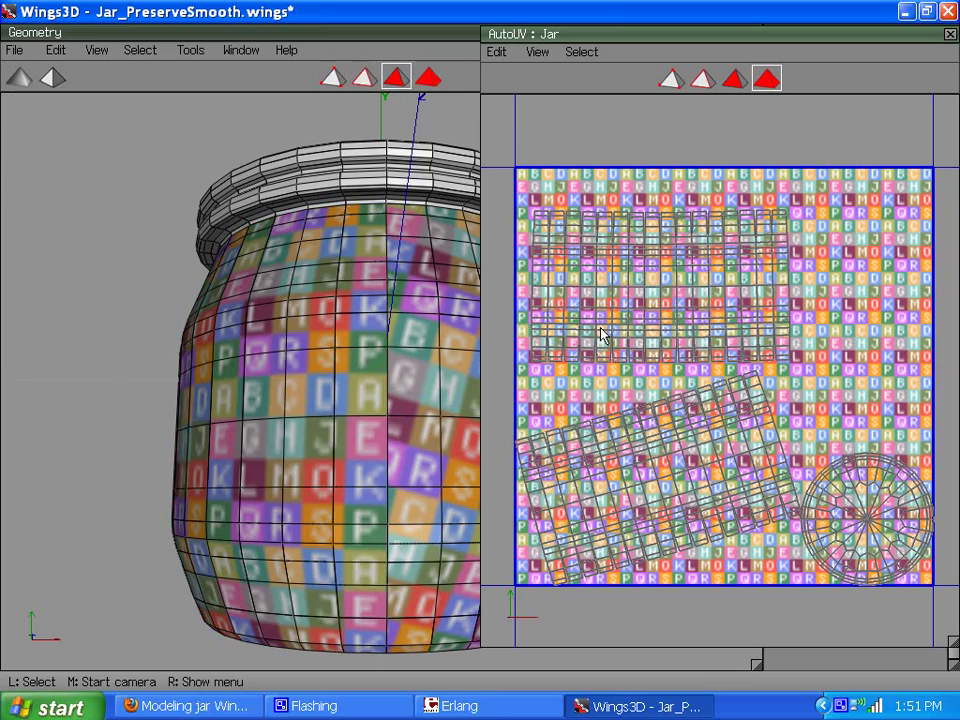
middle_click(443, 476)
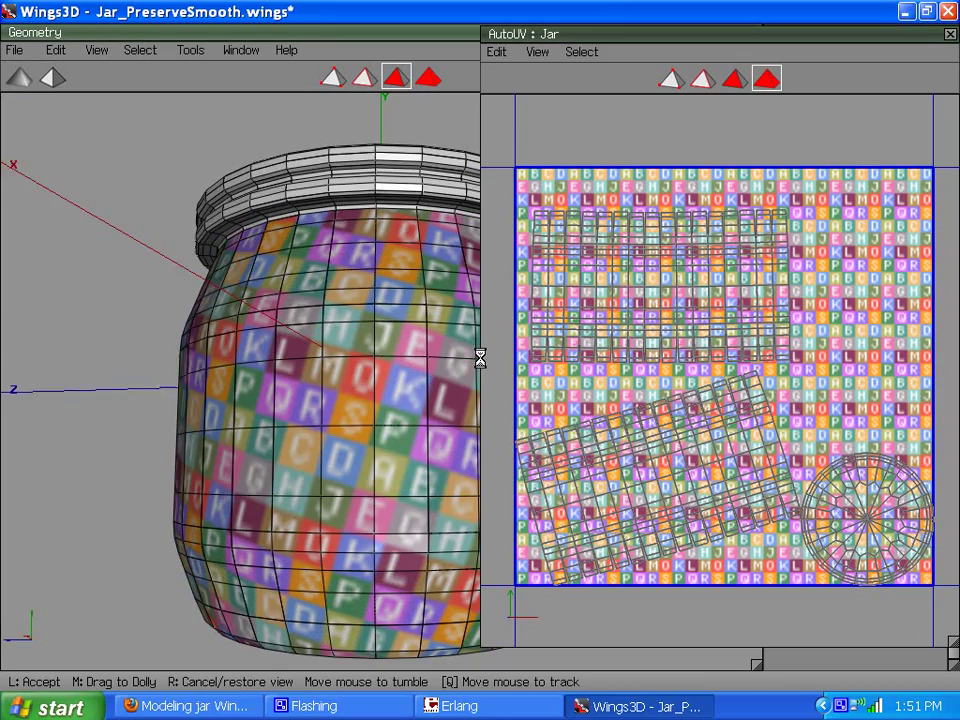
left_click(480, 358)
Straighten the lower body chart with Rotate > Chart to Y on one of its edges.
left_click(702, 79)
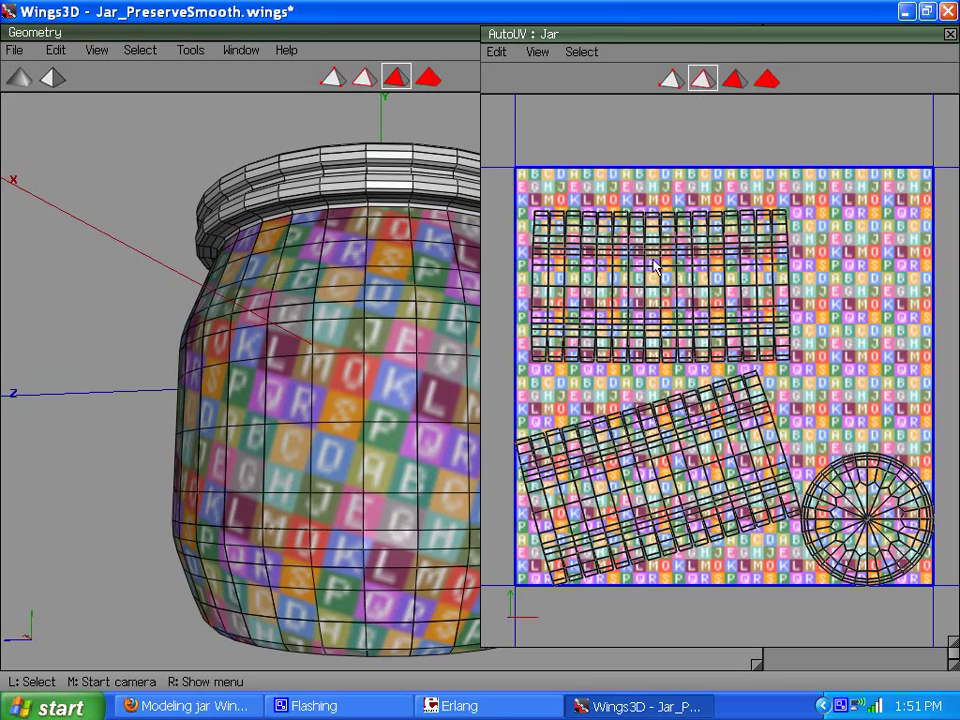
left_click(725, 428)
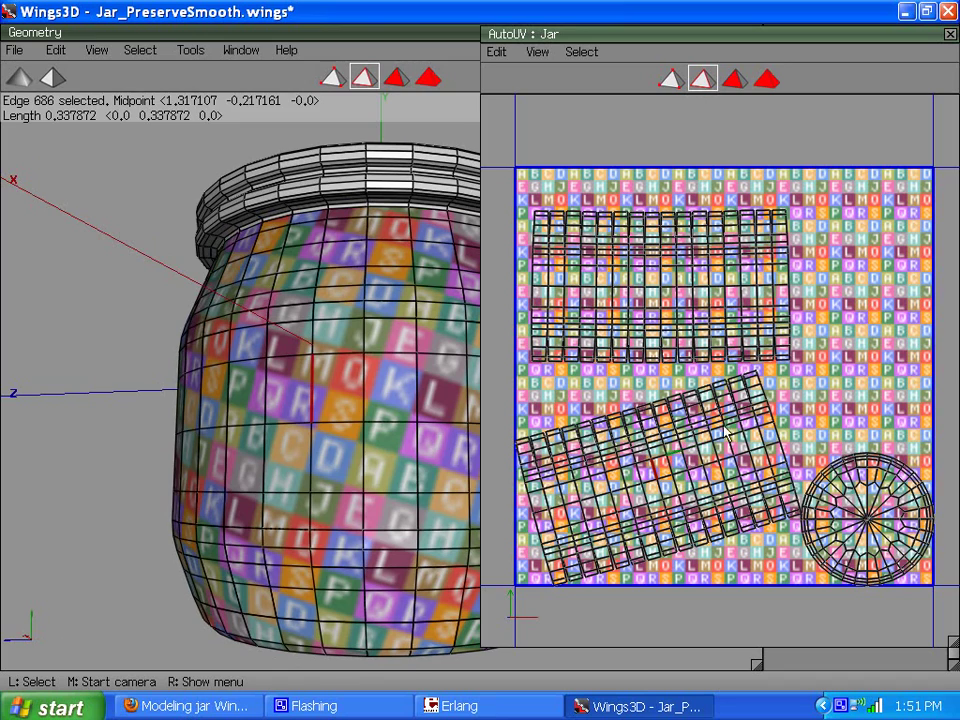
right_click(816, 303)
left_click(793, 339)
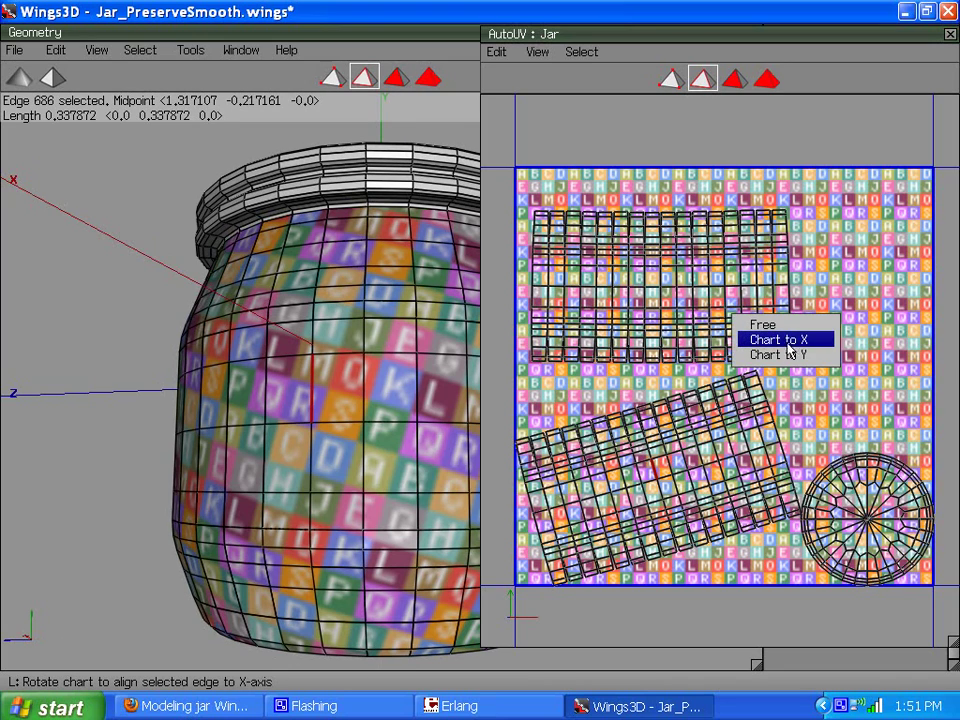
left_click(783, 357)
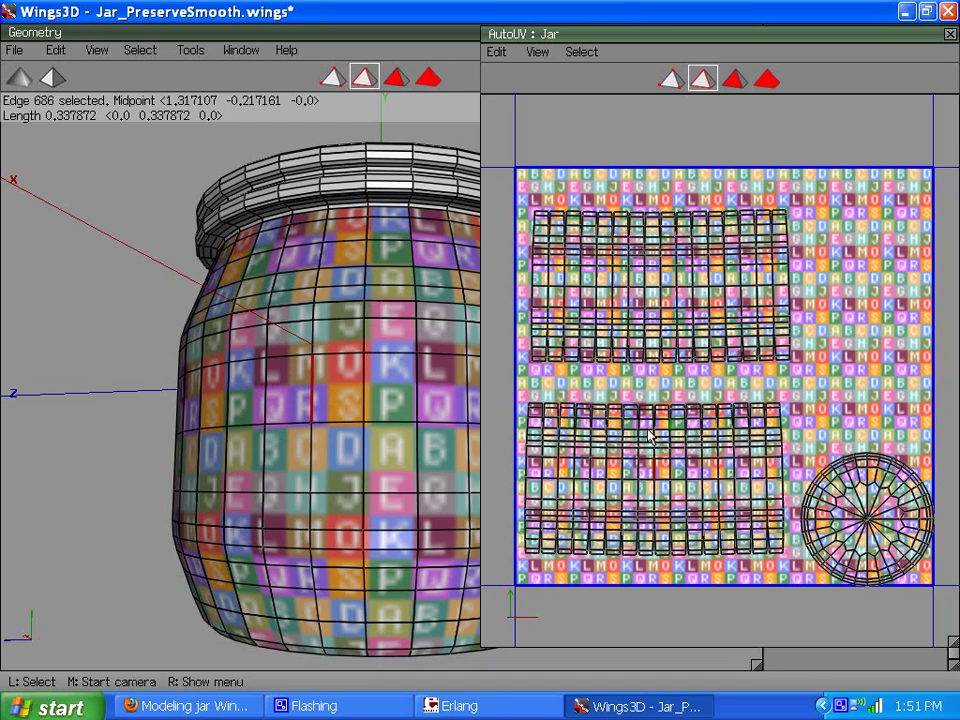
scroll(635, 435, "up", 2)
scroll(488, 300, "down", 2)
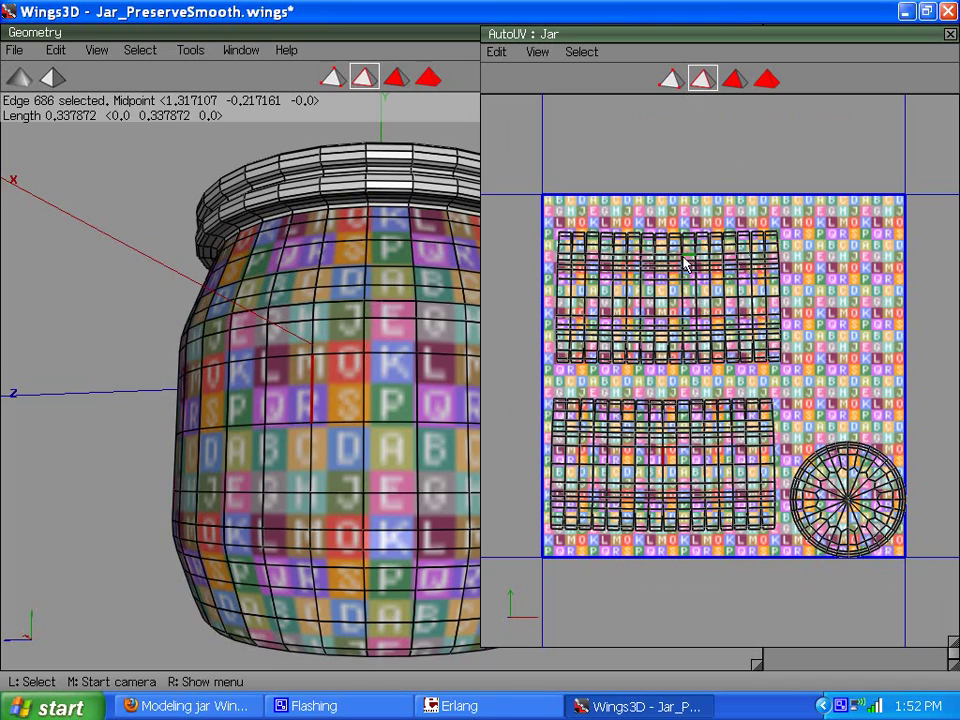
Align the round cap chart with Rotate > Chart to X from a picked cap edge.
key("3")
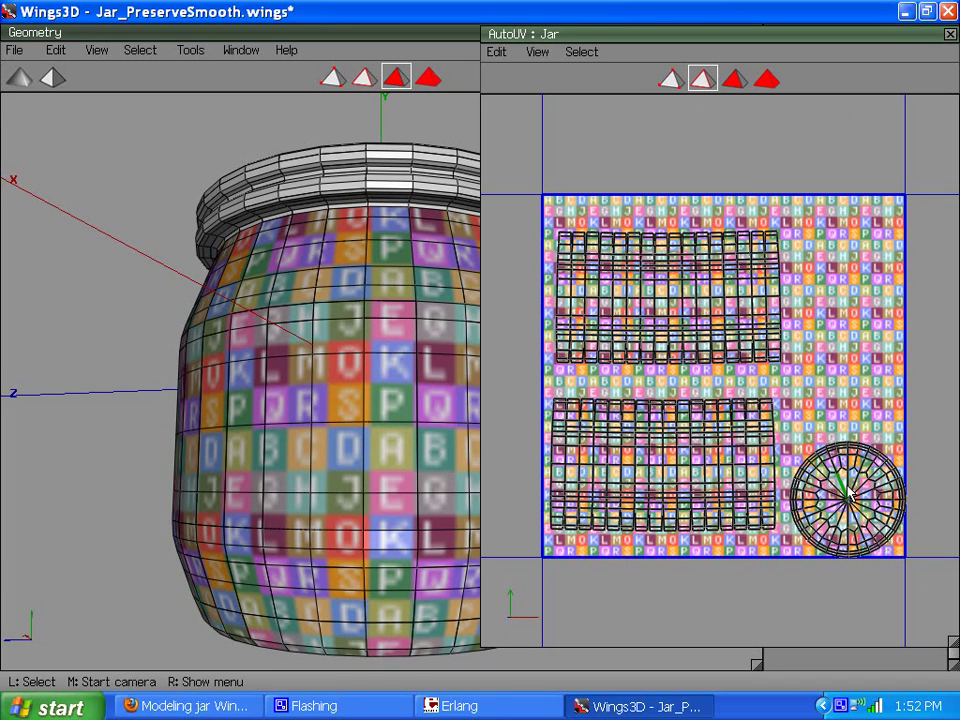
key("2")
right_click(834, 321)
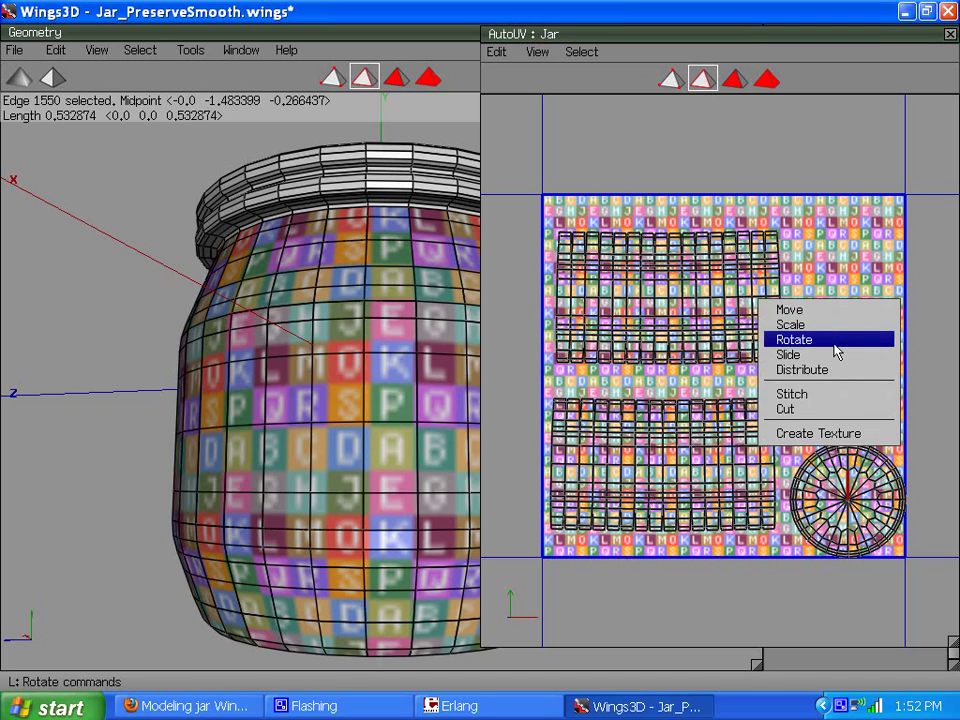
left_click(838, 340)
left_click(836, 353)
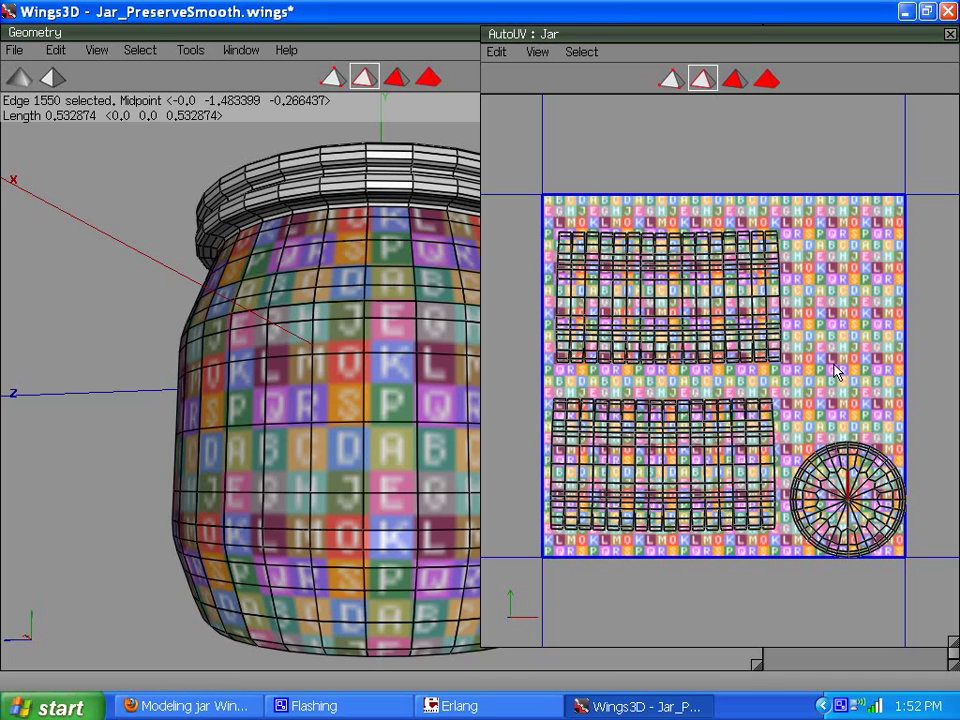
Move the round cap chart into the lower-right of the texture square.
left_click(768, 80)
right_click(748, 362)
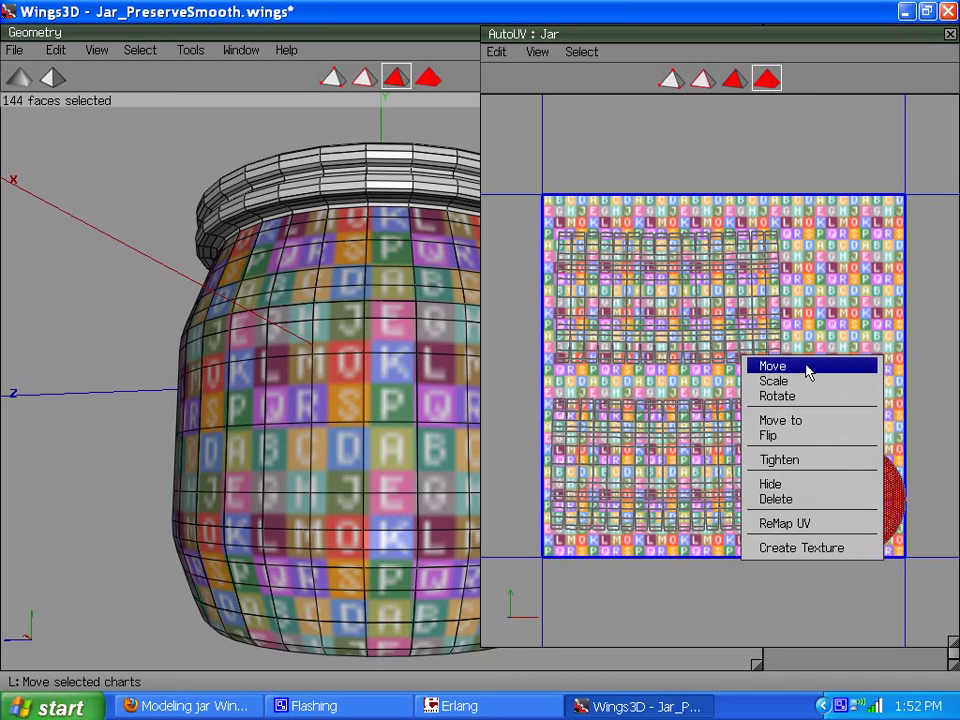
left_click(772, 366)
left_click(806, 366)
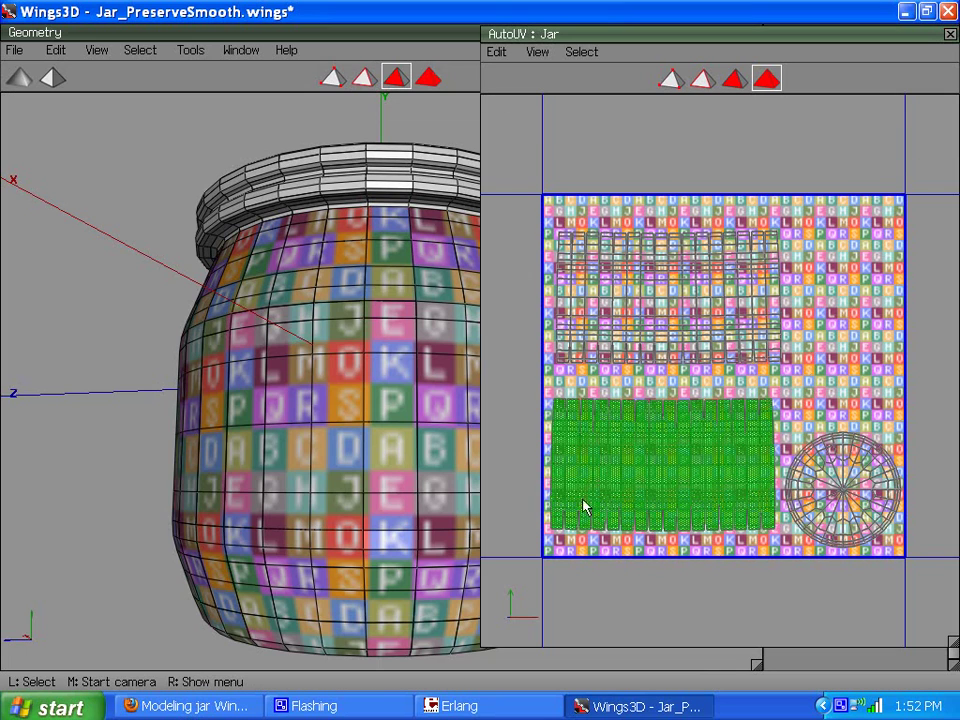
scroll(600, 485, "up", 2)
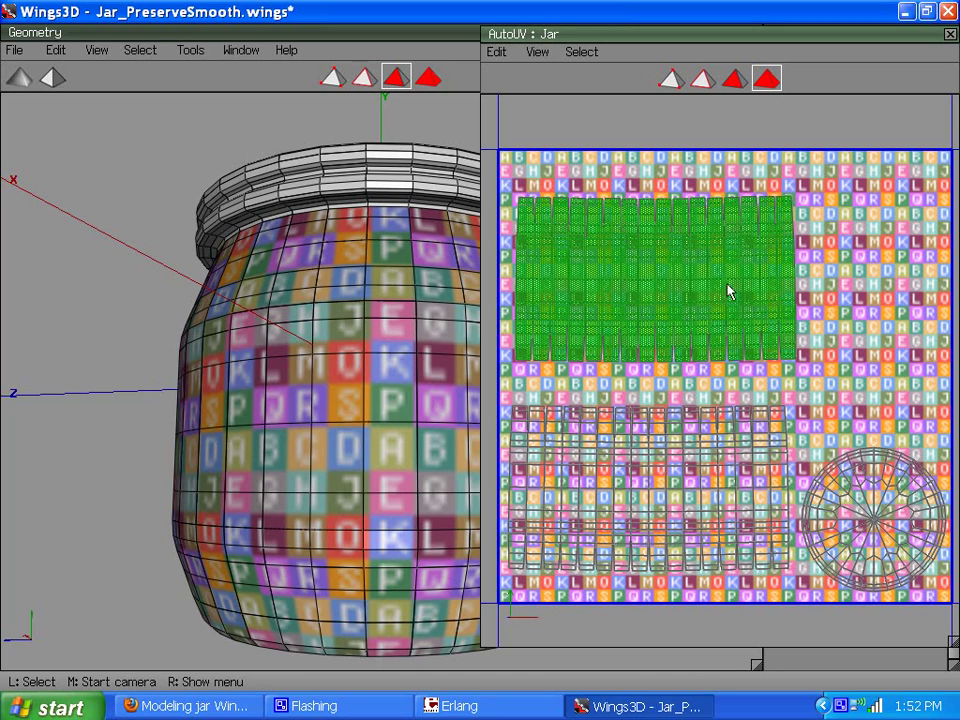
Return to UV edge mode and pick an edge on the upper body chart.
left_click(701, 79)
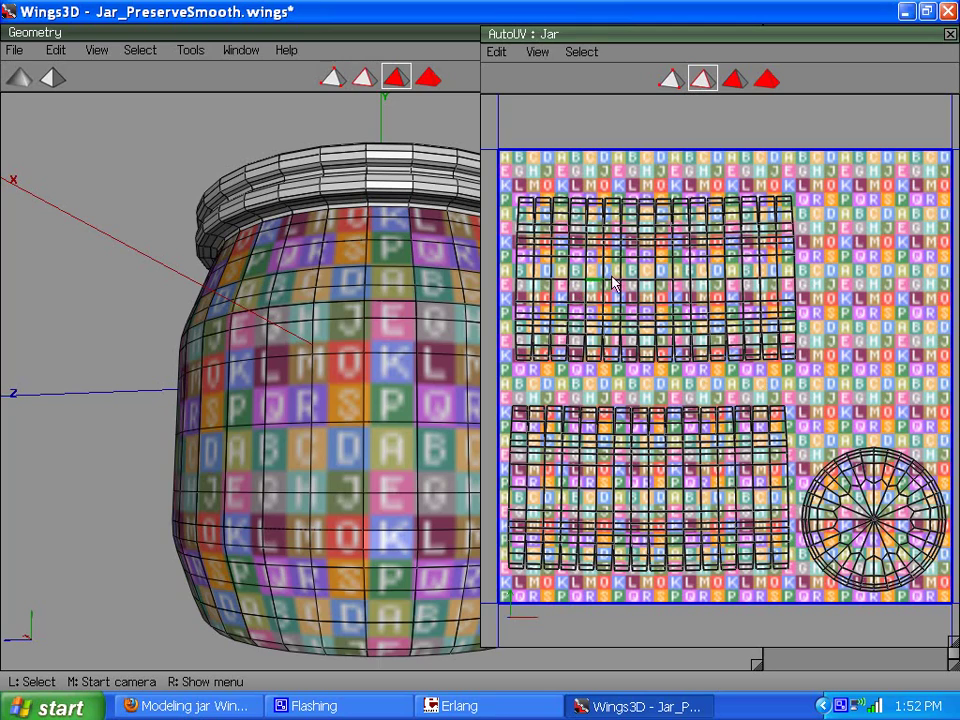
scroll(614, 283, "up", 2)
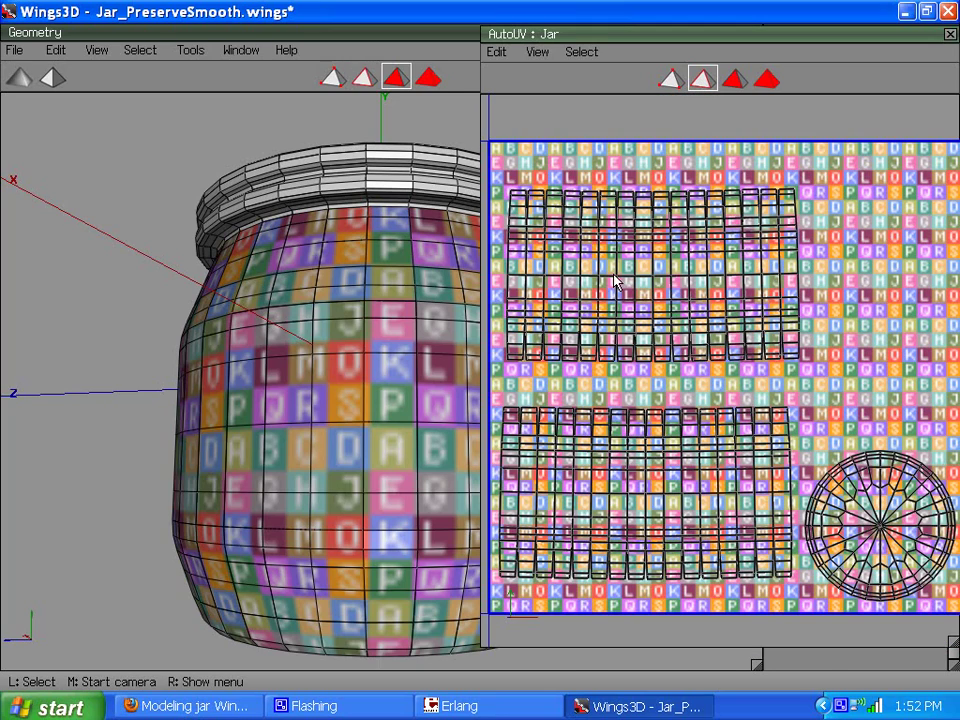
scroll(558, 316, "up", 3)
scroll(620, 280, "down", 2)
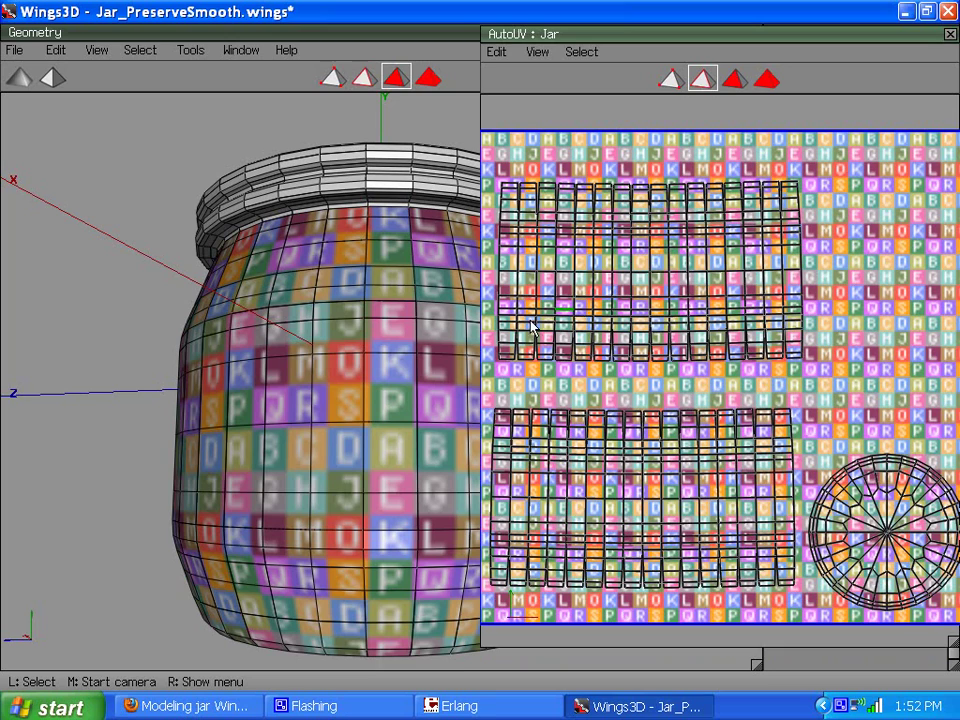
left_click(622, 254)
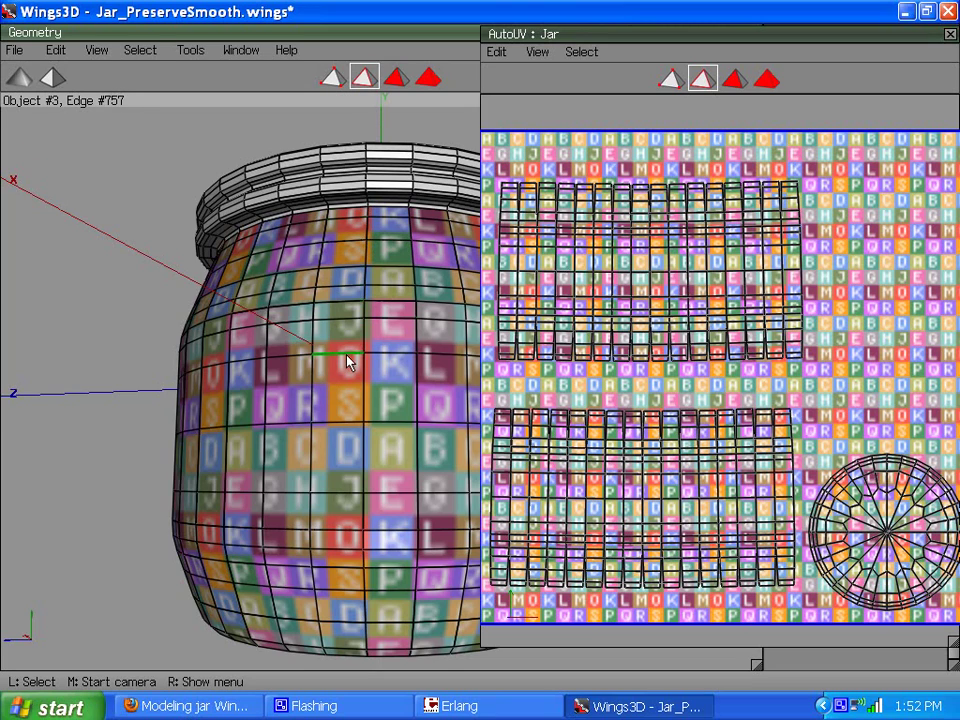
Pick horizontal edges on the jar, then grow them with edge ring (G) and loop (L) to 544 edges.
left_click(344, 648)
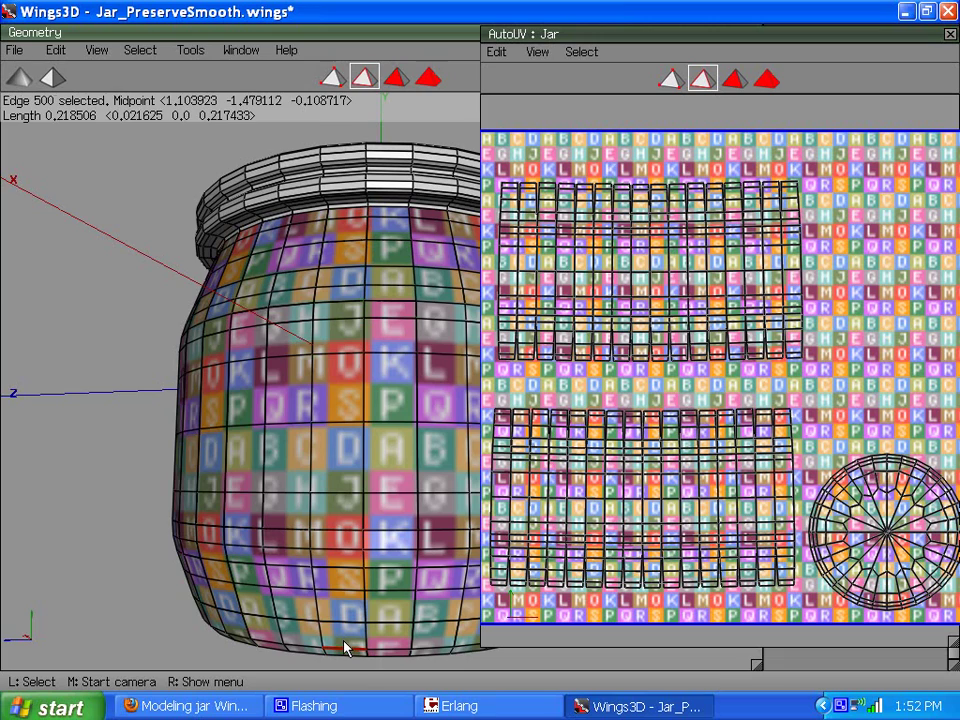
left_click(344, 219)
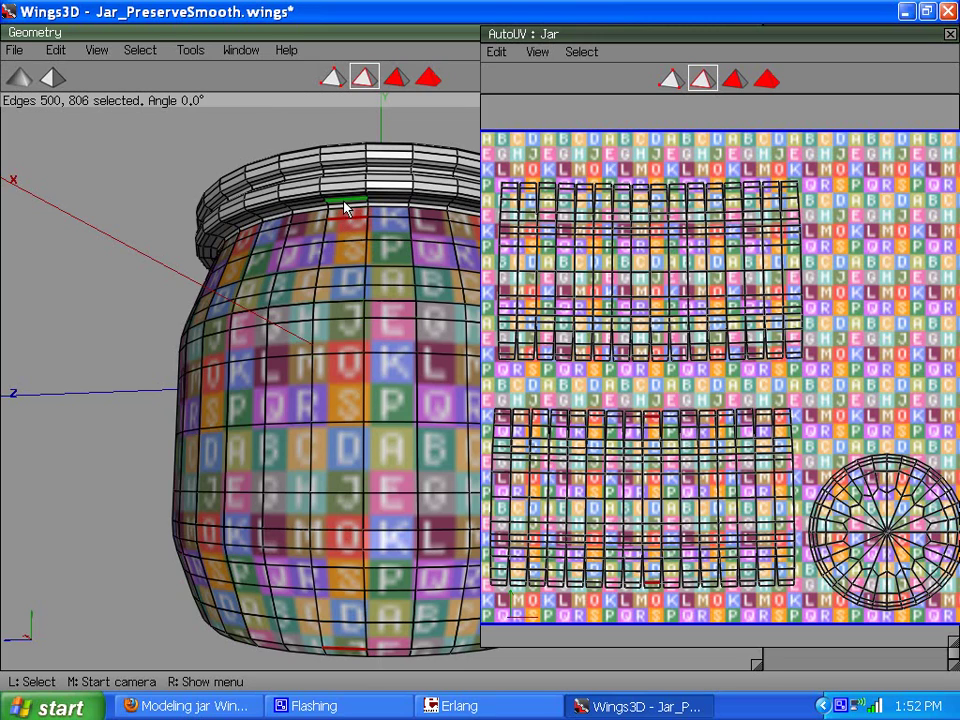
left_click(344, 212)
left_click(345, 219)
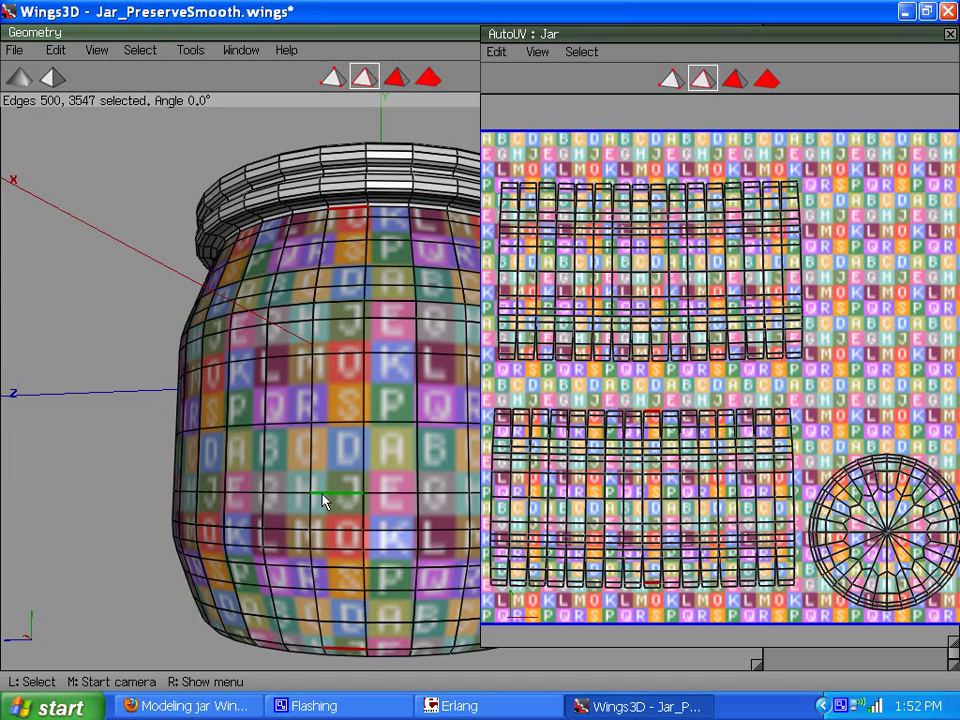
middle_click_drag(322, 500, 321, 494)
left_click(328, 534)
left_click(332, 525)
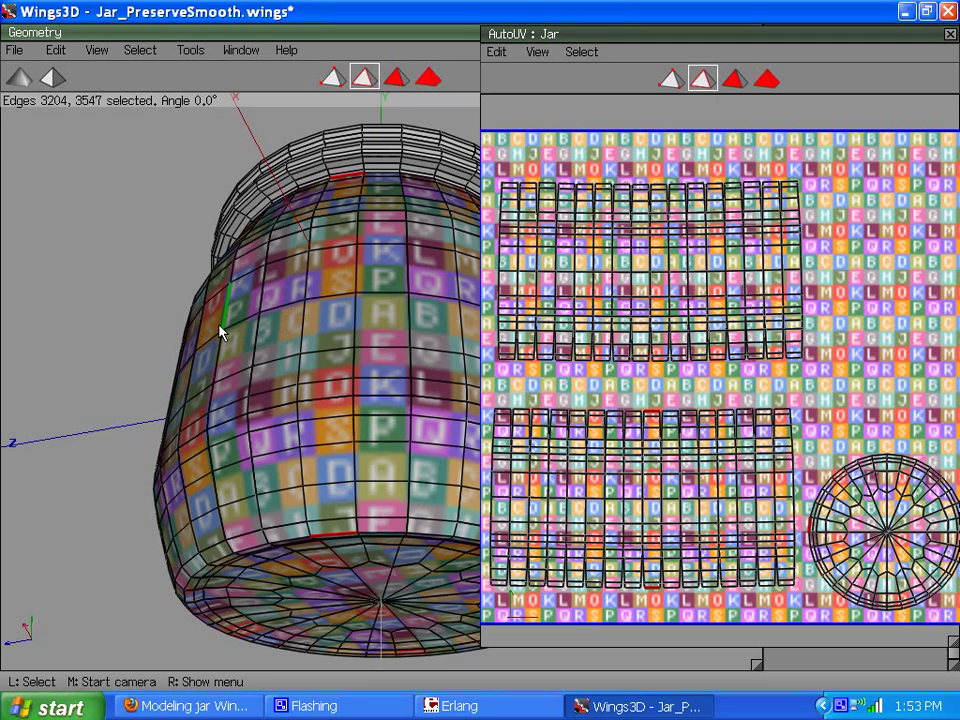
key("g")
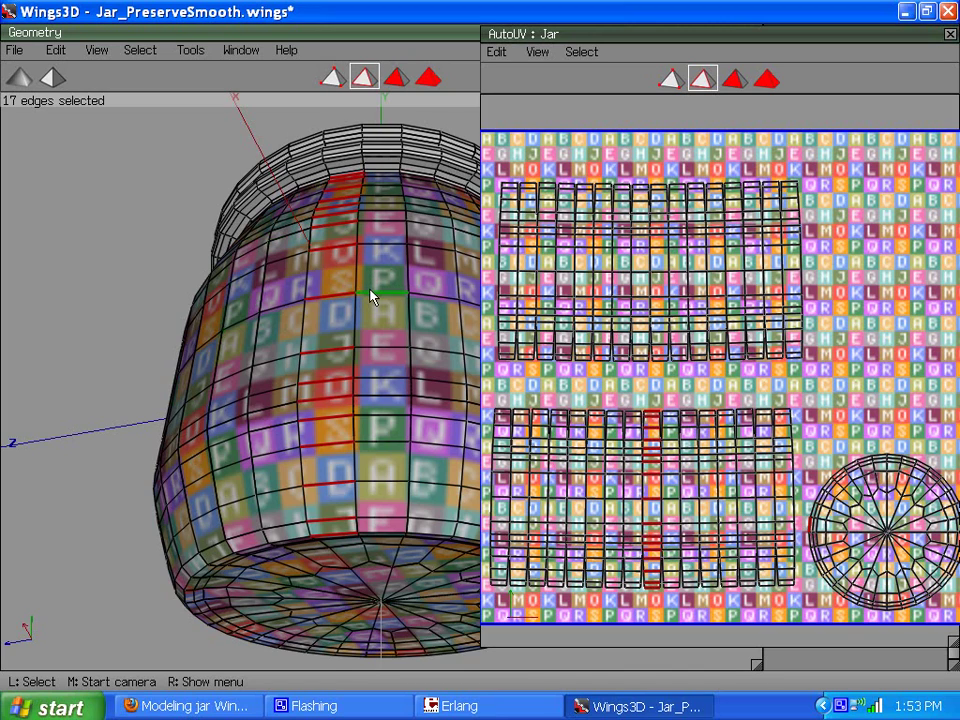
key("l")
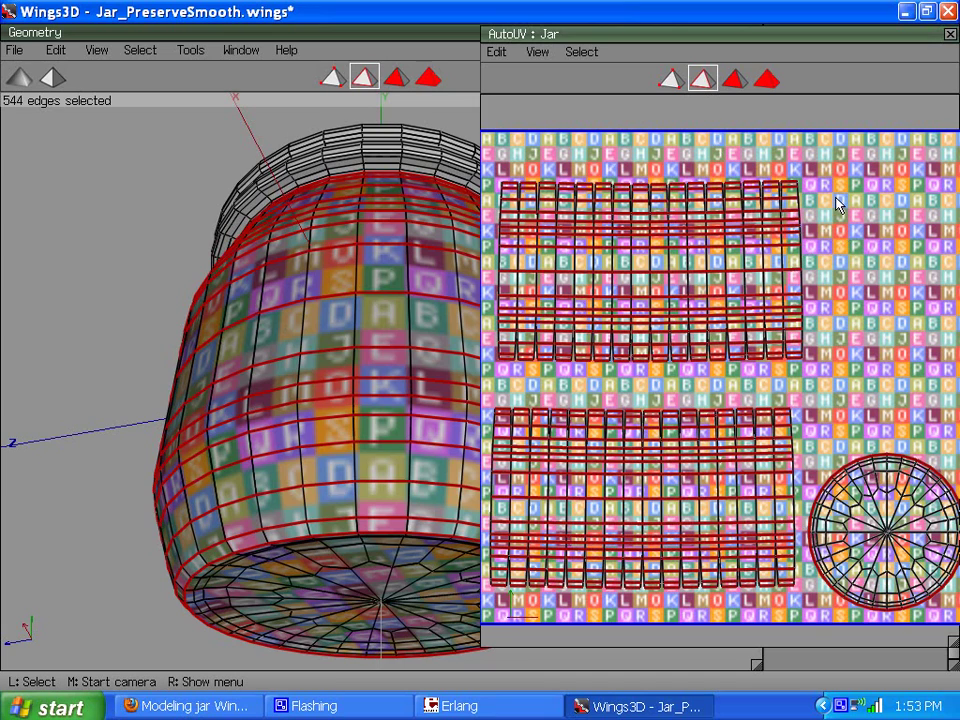
right_click(637, 165)
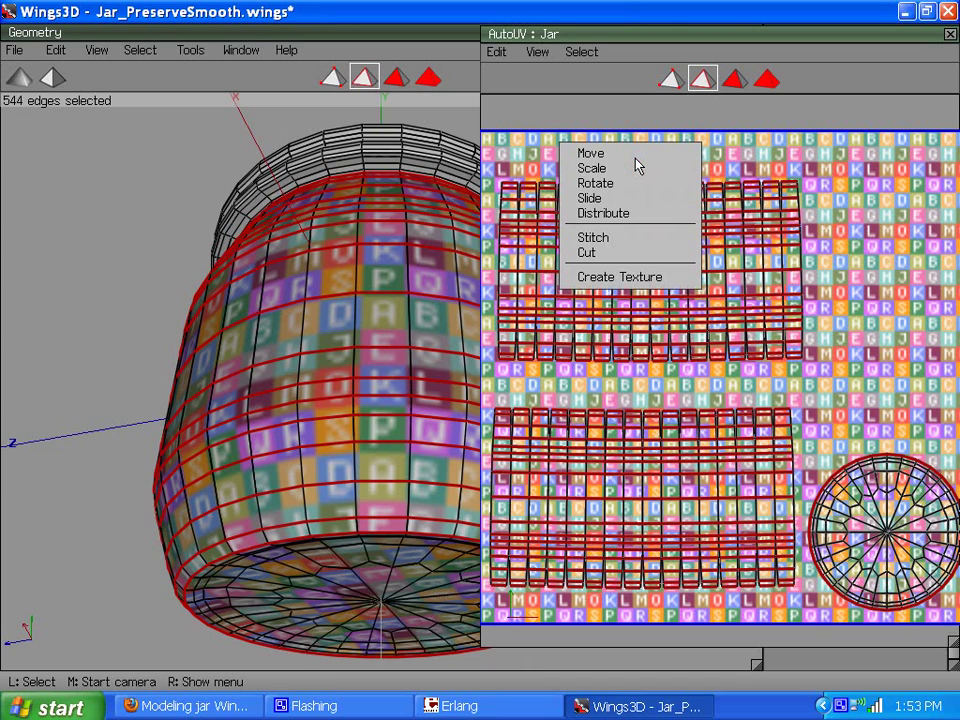
left_click(628, 171)
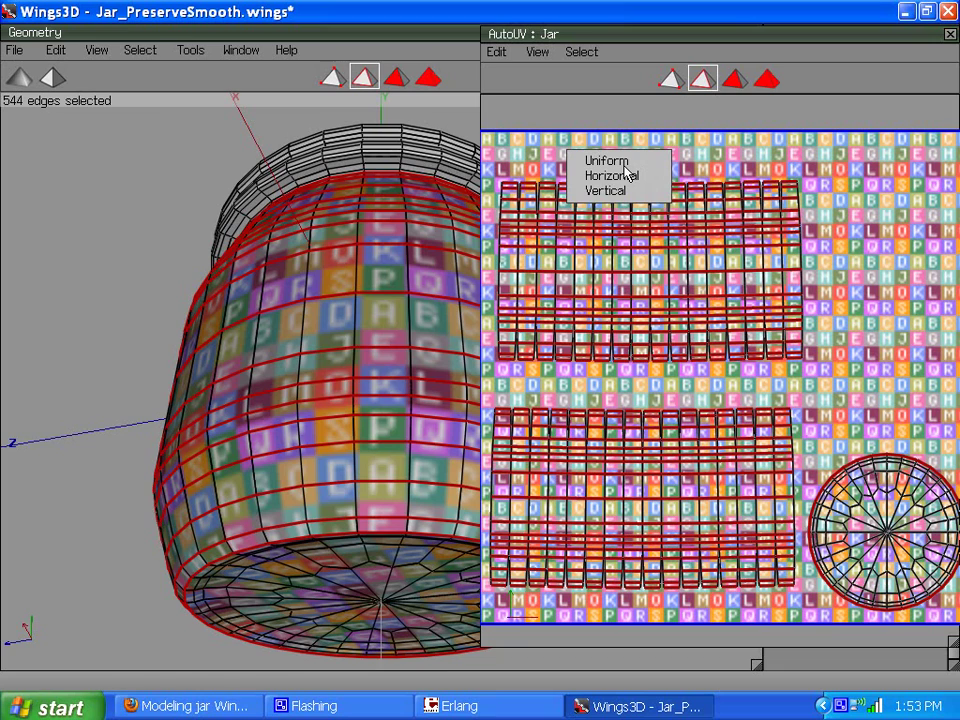
left_click(604, 190)
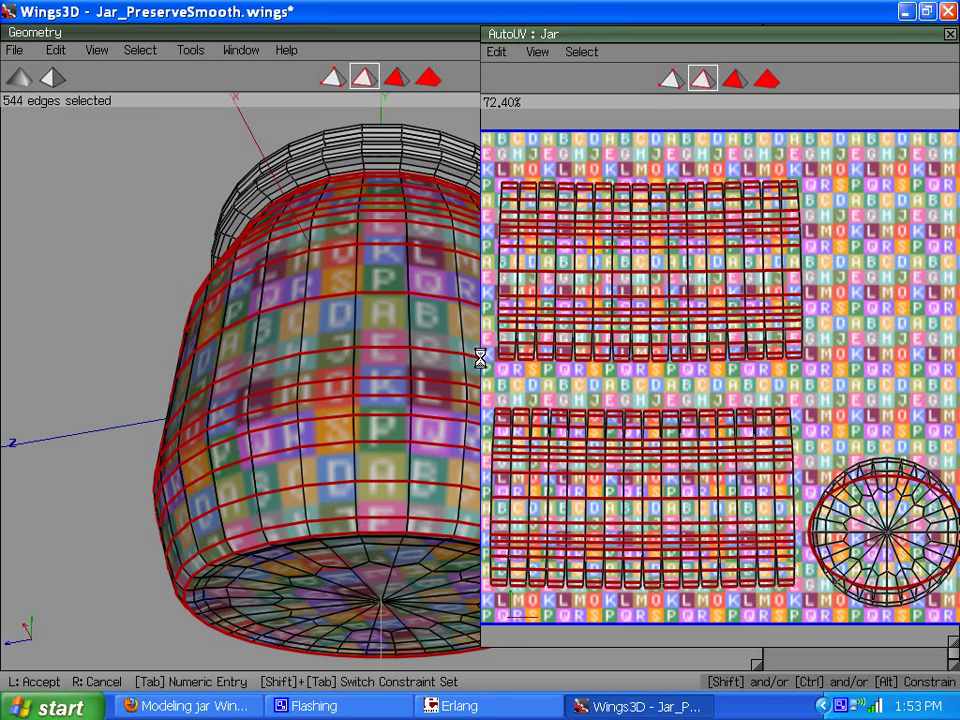
left_click(480, 358)
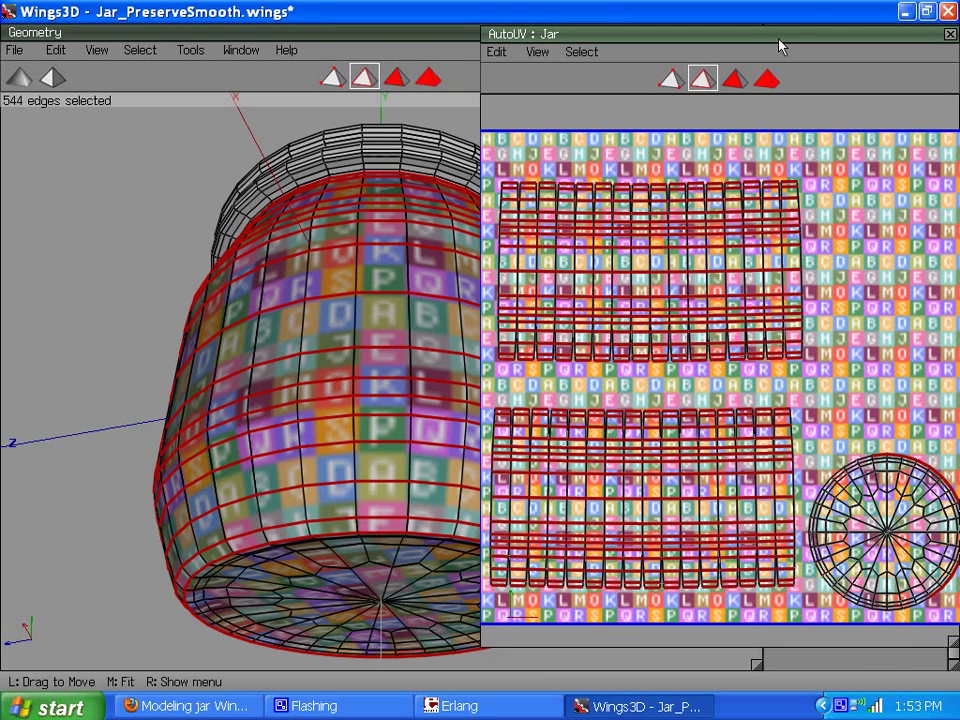
Drag the AutoUV window left, zoom out and pan to center the whole texture square.
left_click_drag(779, 43, 692, 41)
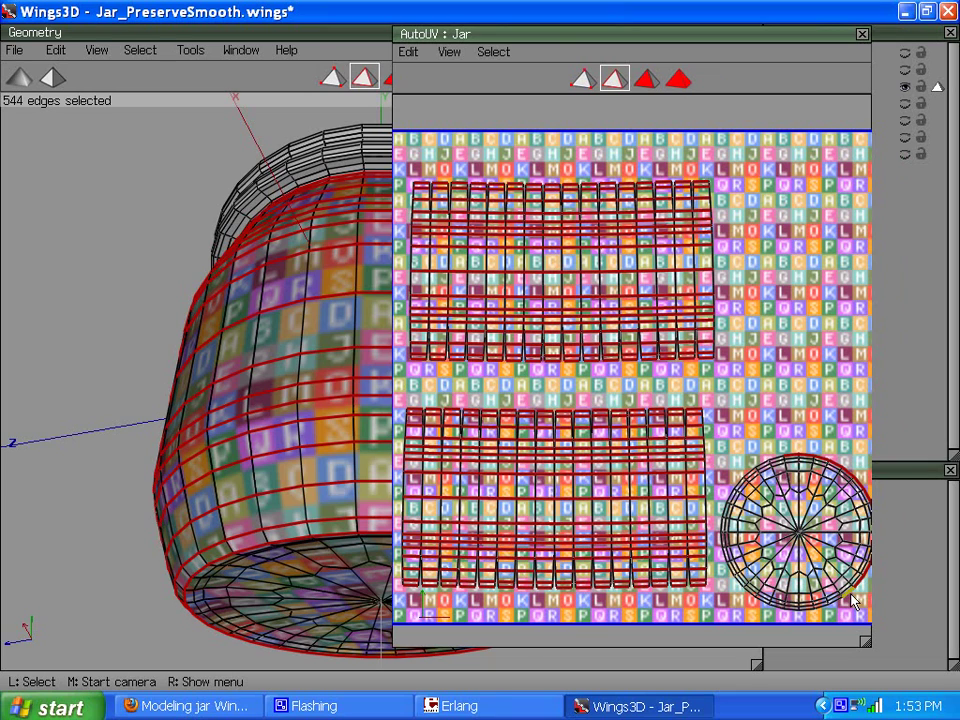
scroll(750, 476, "down", 2)
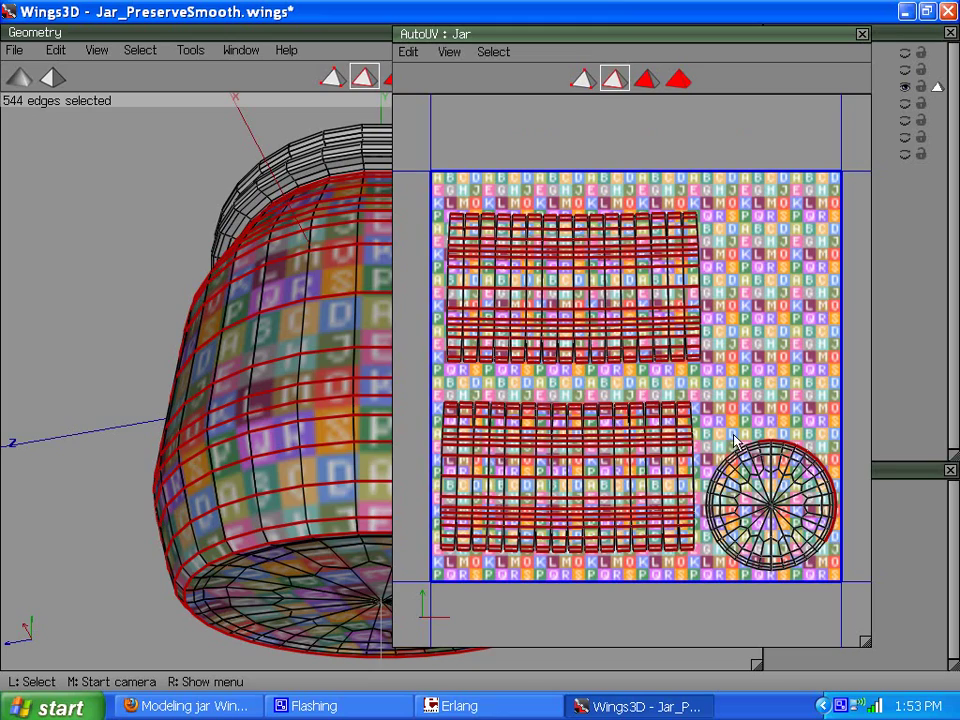
middle_click(484, 354)
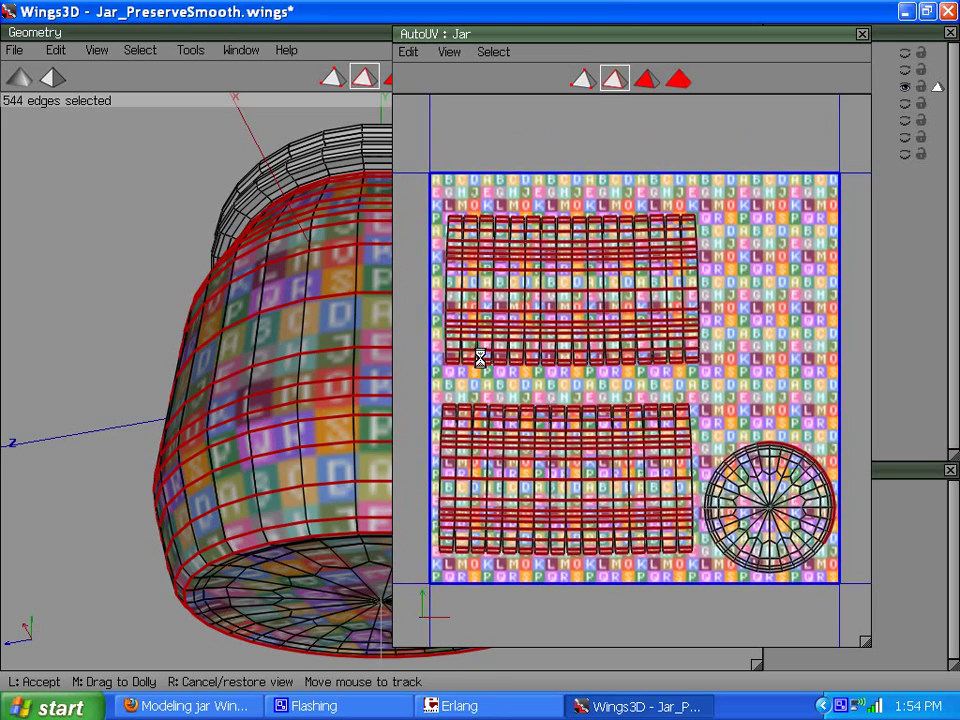
left_click(669, 408)
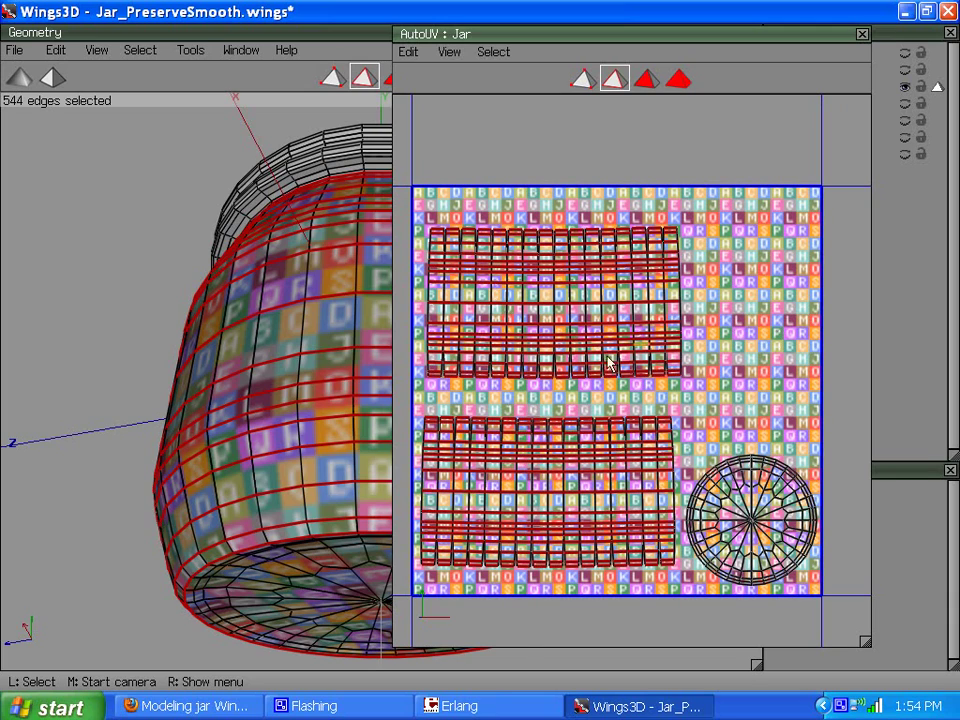
Scale the selected edge loops vertically to 0.00% in AutoUV, then clear the selection.
right_click(718, 240)
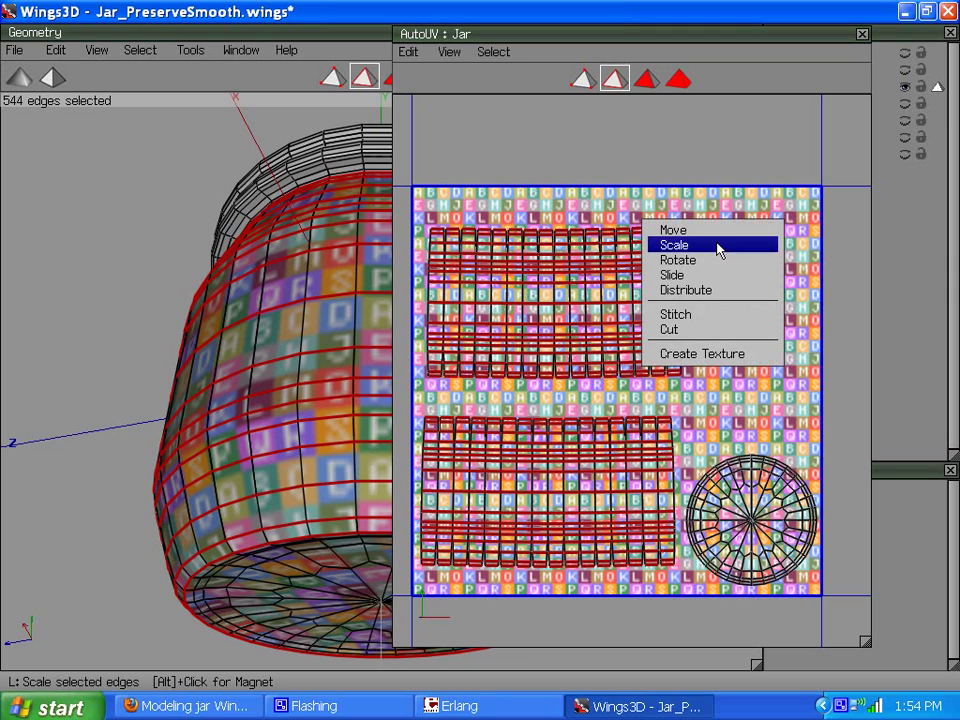
left_click(702, 246)
left_click(700, 270)
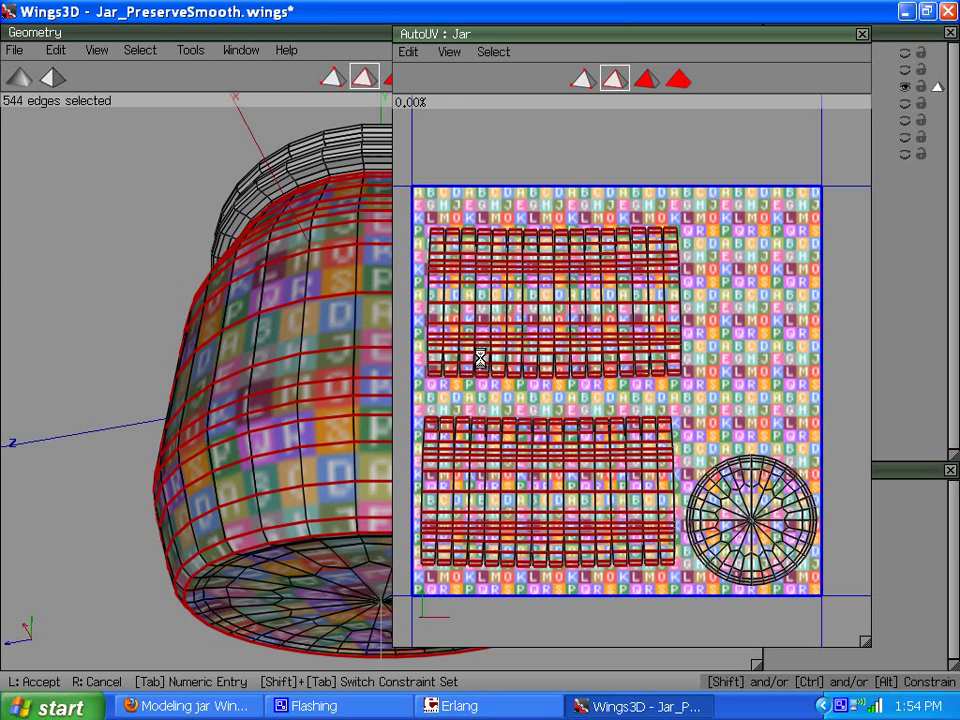
left_click(480, 358)
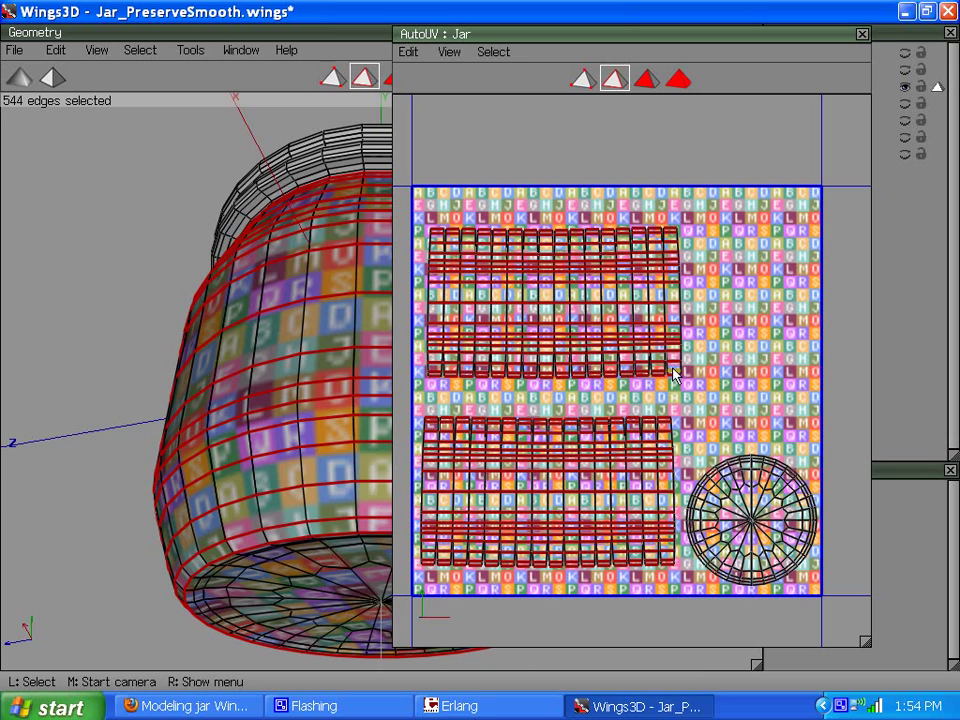
key("space")
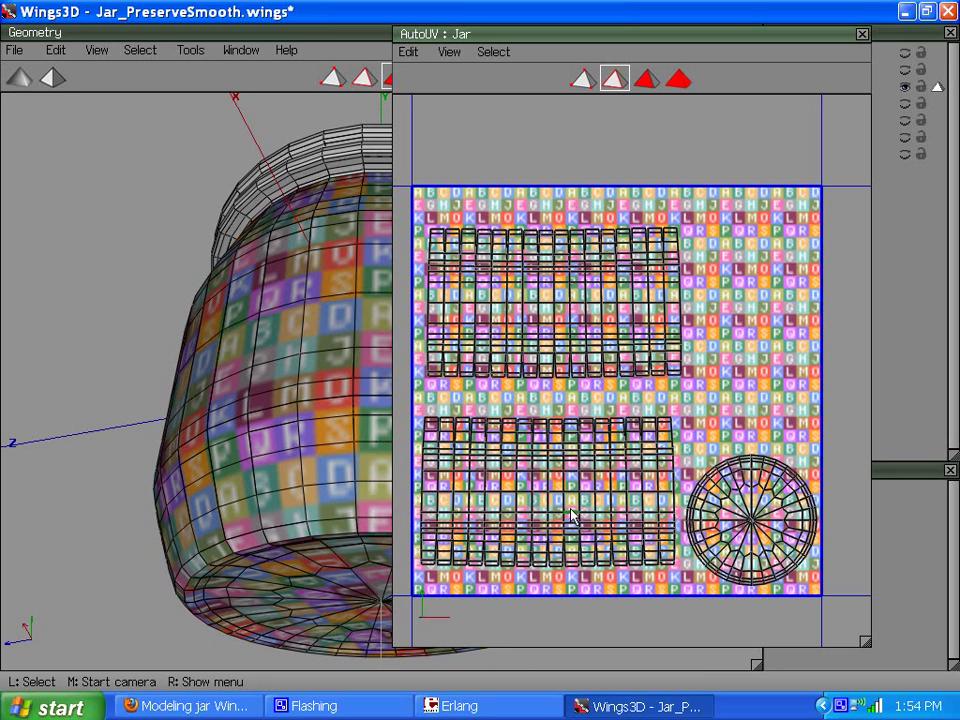
Select all 512 vertical edges by picking vertical edges, then growing with loop (L) and ring (G).
scroll(553, 502, "up", 2)
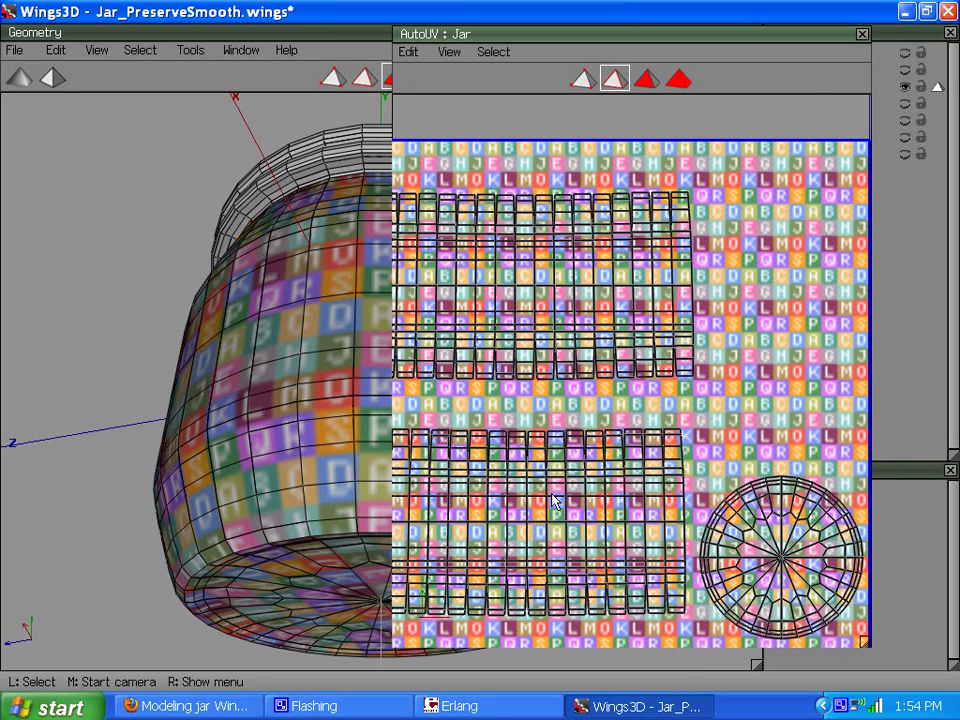
scroll(553, 502, "down", 2)
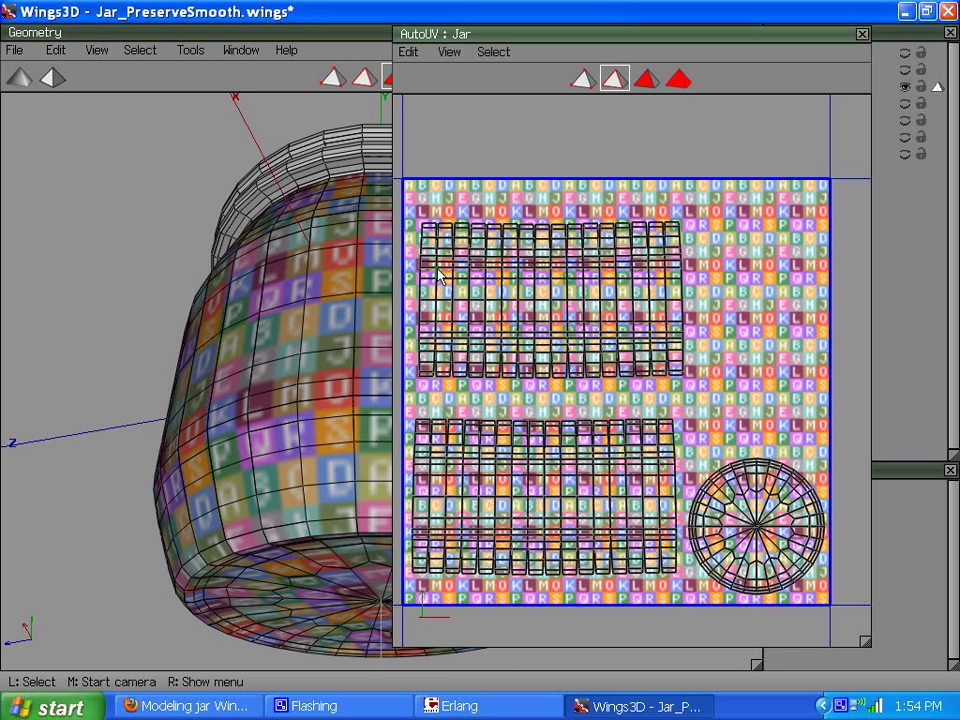
scroll(440, 275, "up", 2)
scroll(455, 268, "down", 2)
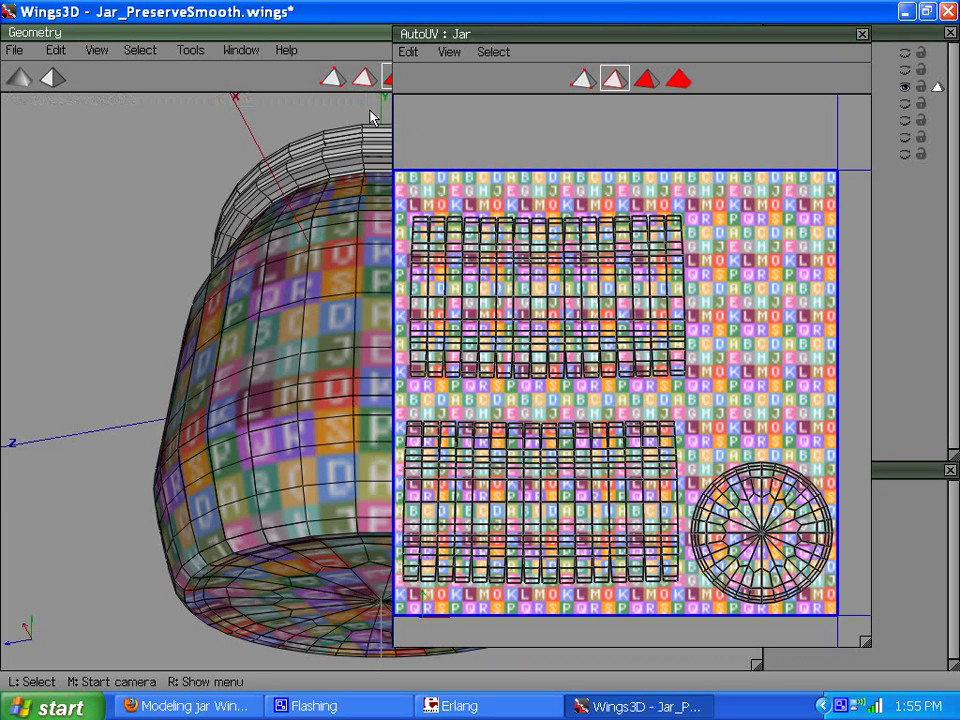
left_click(363, 78)
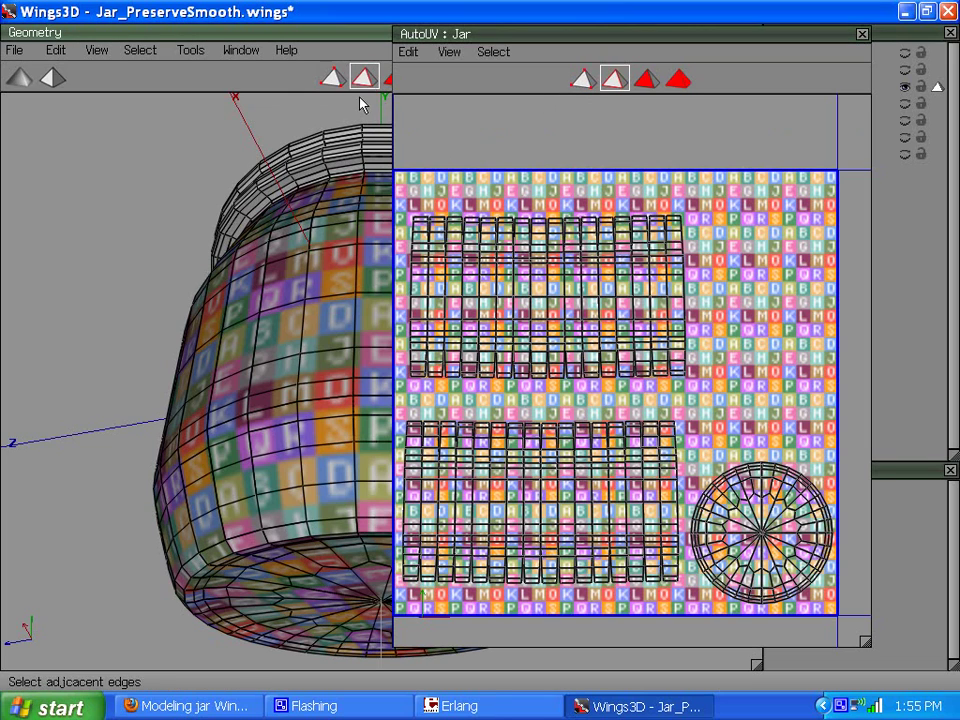
left_click(309, 537)
middle_click(291, 449)
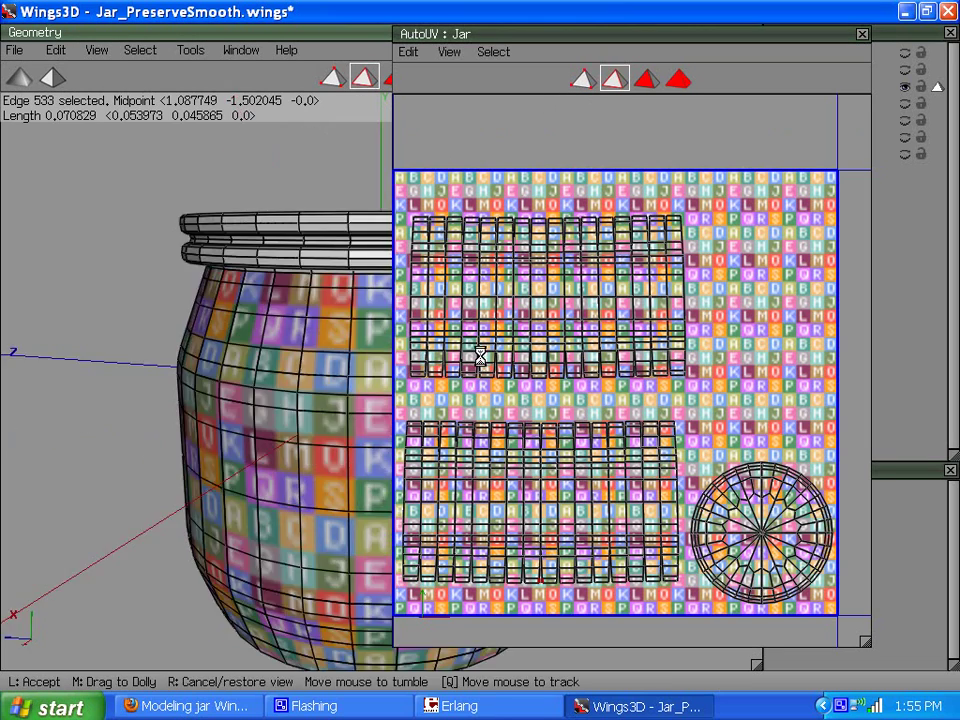
left_click(297, 298)
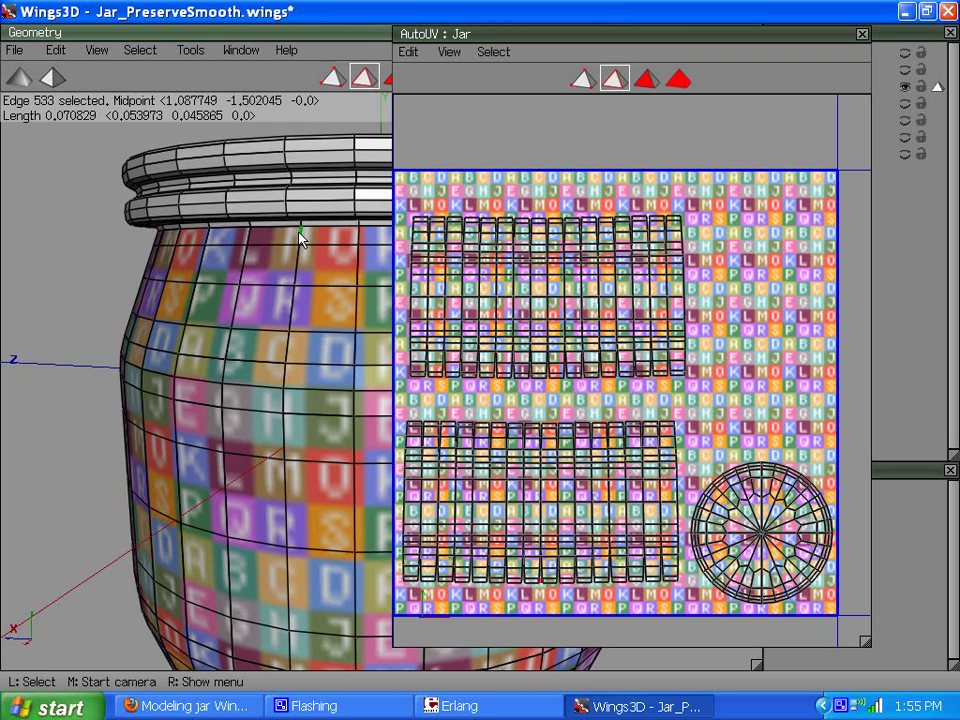
left_click(231, 348)
key("l")
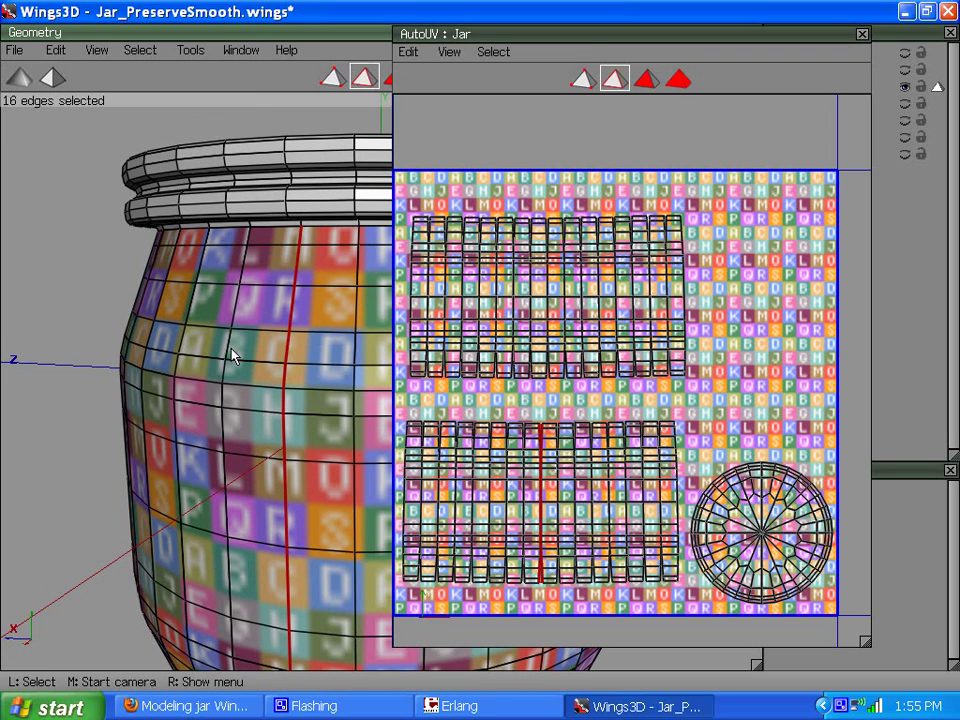
scroll(548, 318, "down", 2)
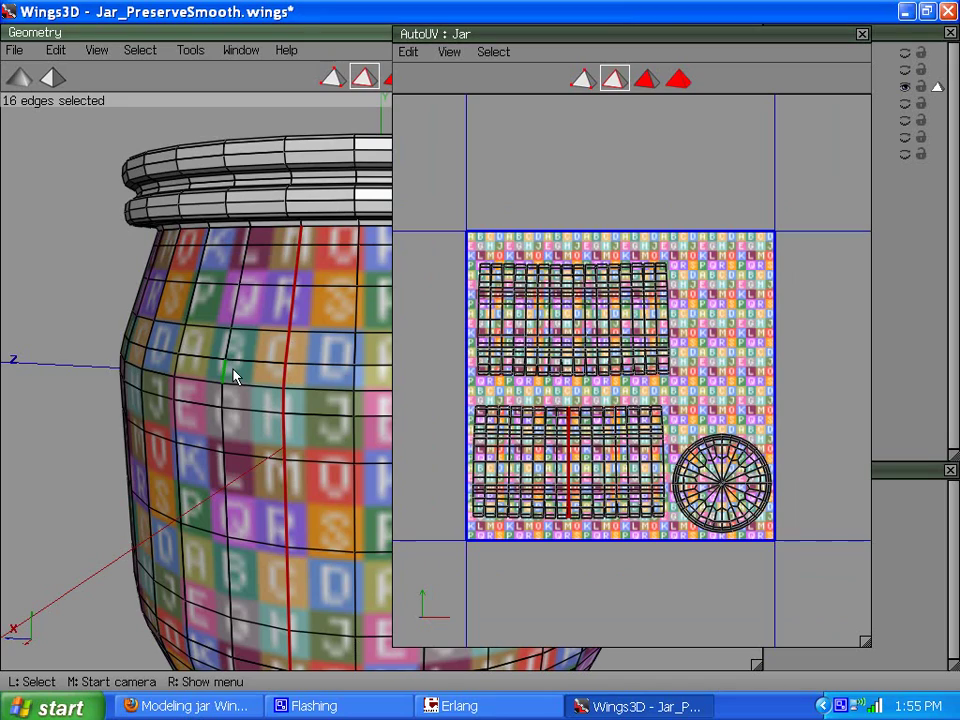
key("g")
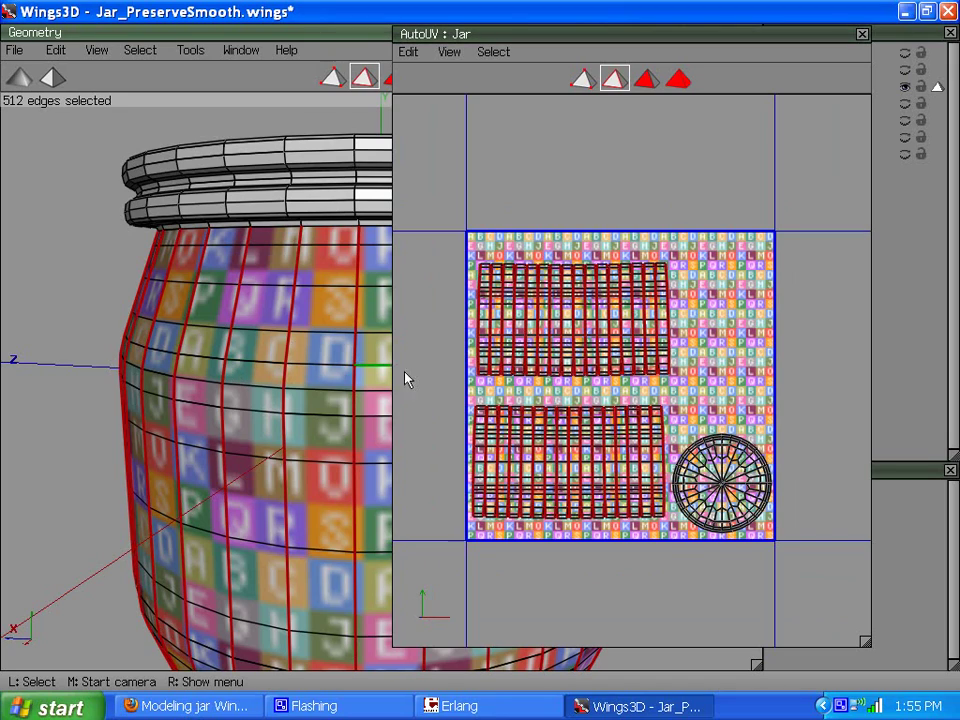
scroll(546, 399, "up", 5)
Scale the selected vertical edges horizontally to 0% in AutoUV.
middle_click(589, 407)
left_click(477, 362)
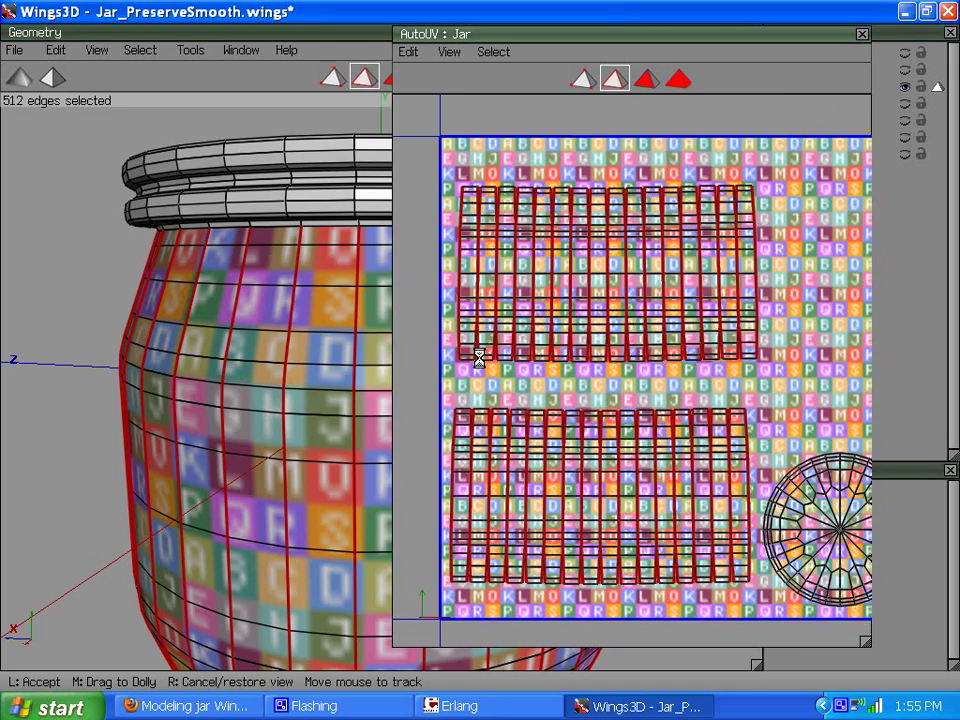
right_click(598, 268)
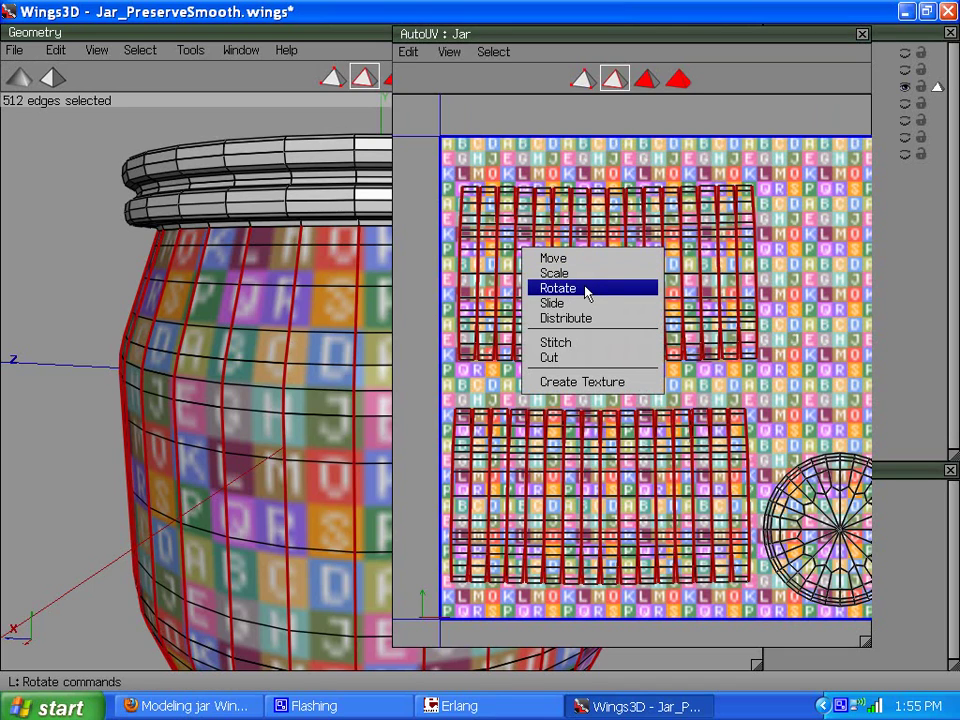
left_click(558, 275)
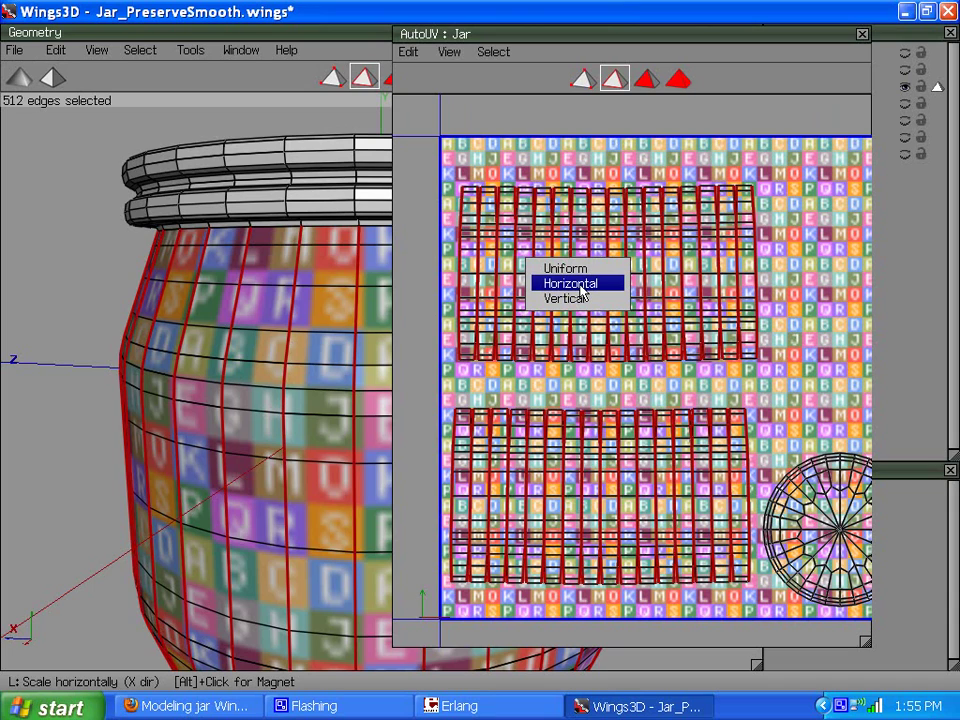
left_click(578, 285)
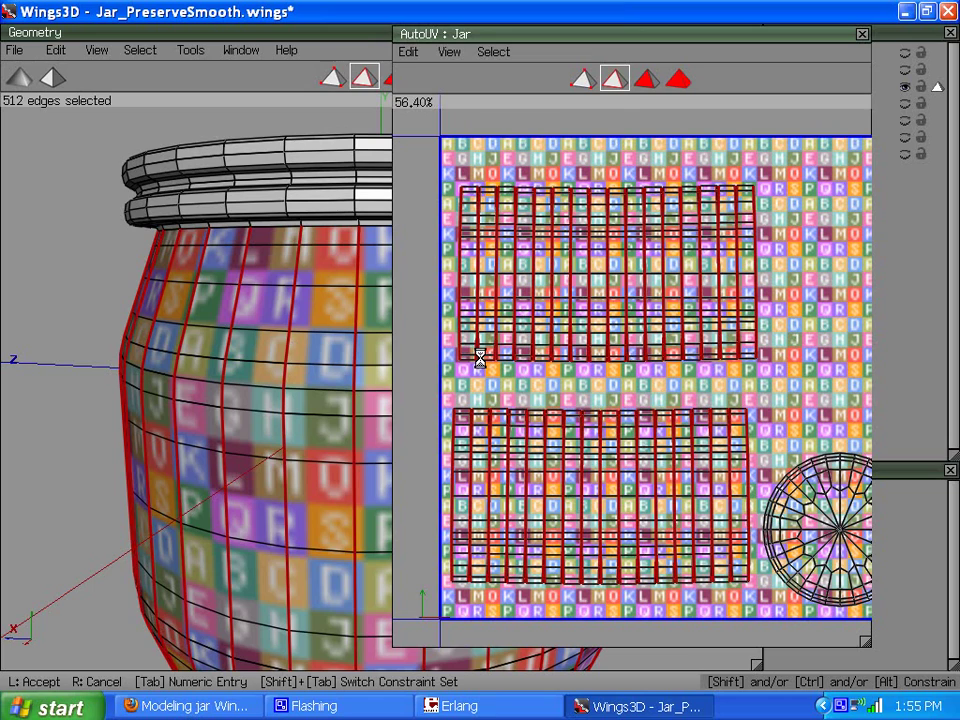
left_click(480, 358)
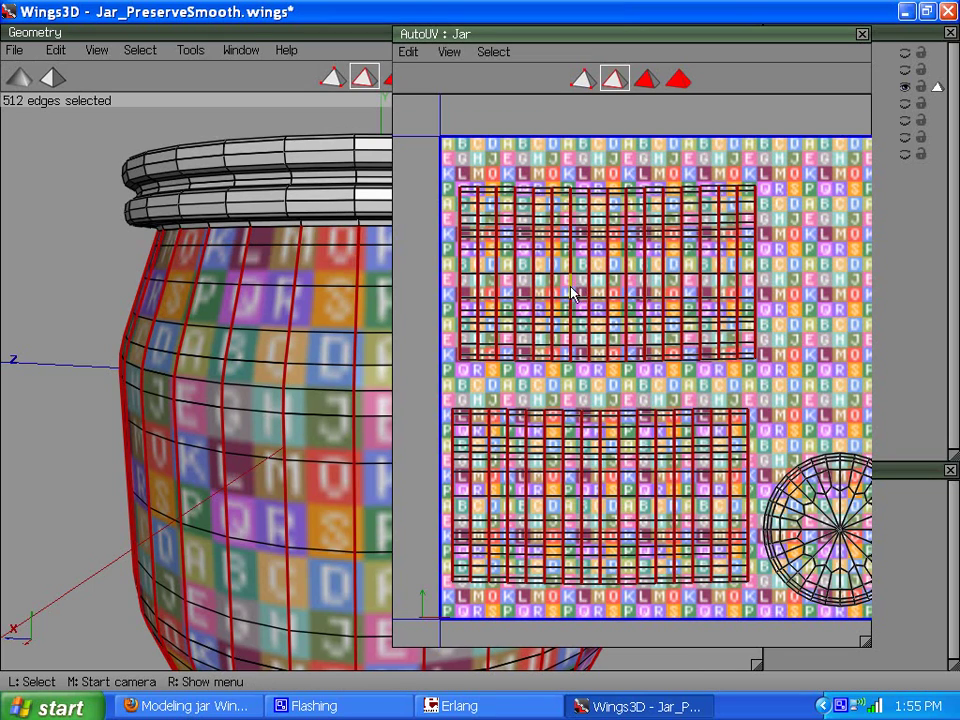
Clear the previous edge selection and adjust the zoom.
key("space")
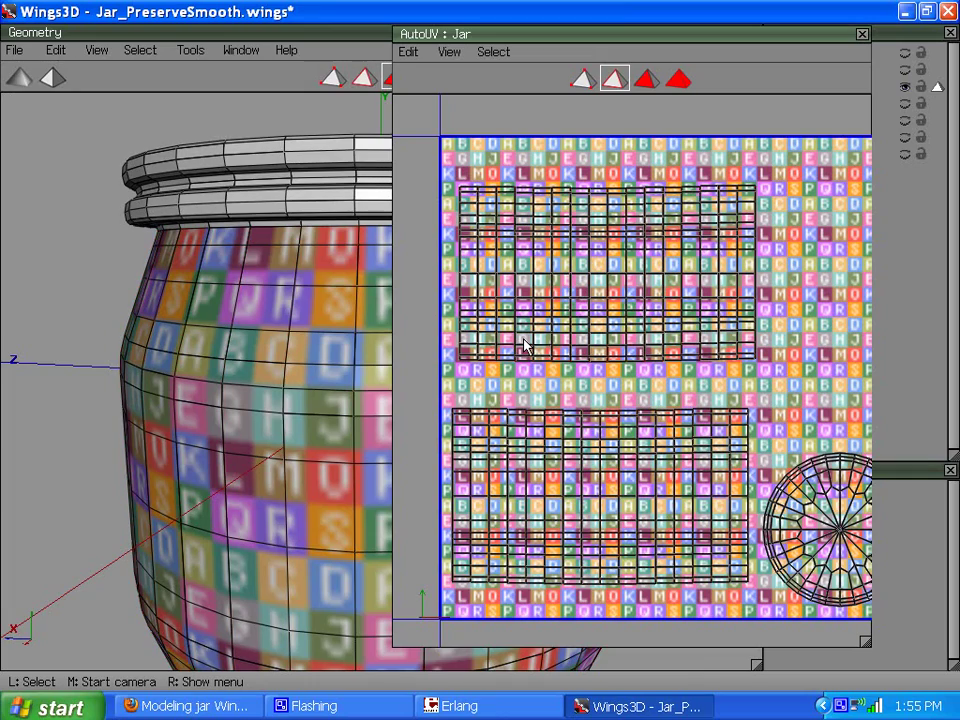
scroll(524, 345, "up", 5)
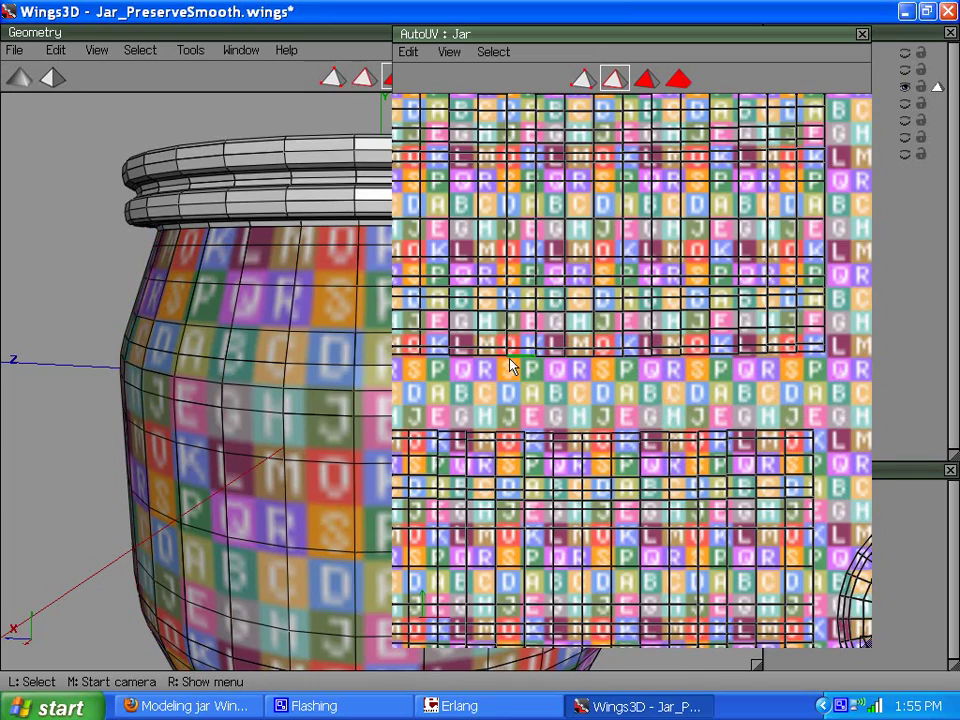
scroll(509, 366, "down", 4)
scroll(510, 364, "down", 2)
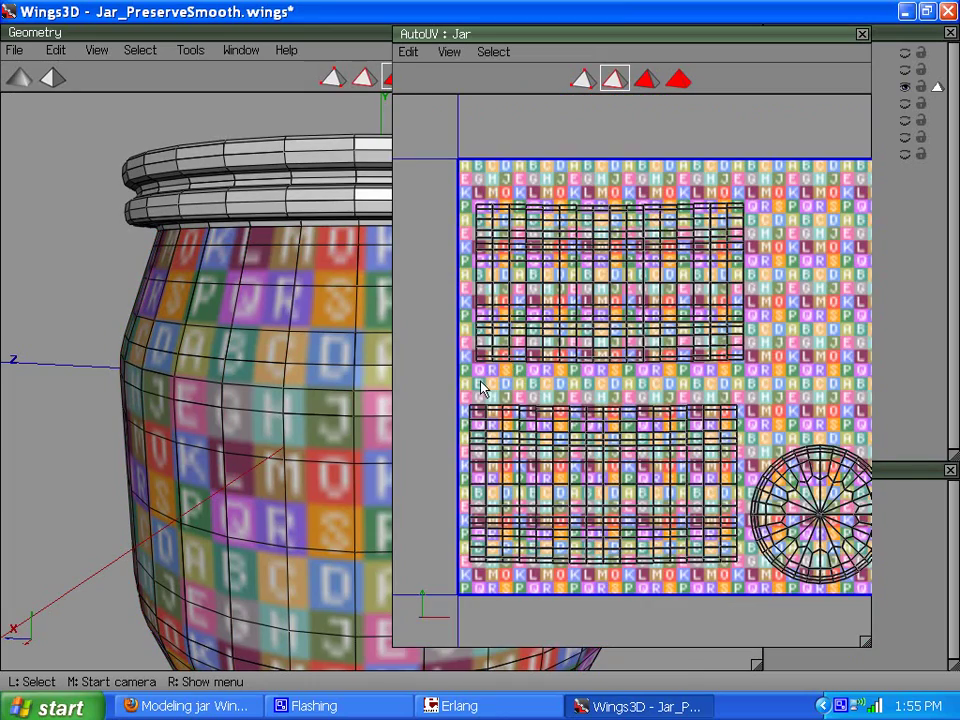
scroll(508, 272, "up", 2)
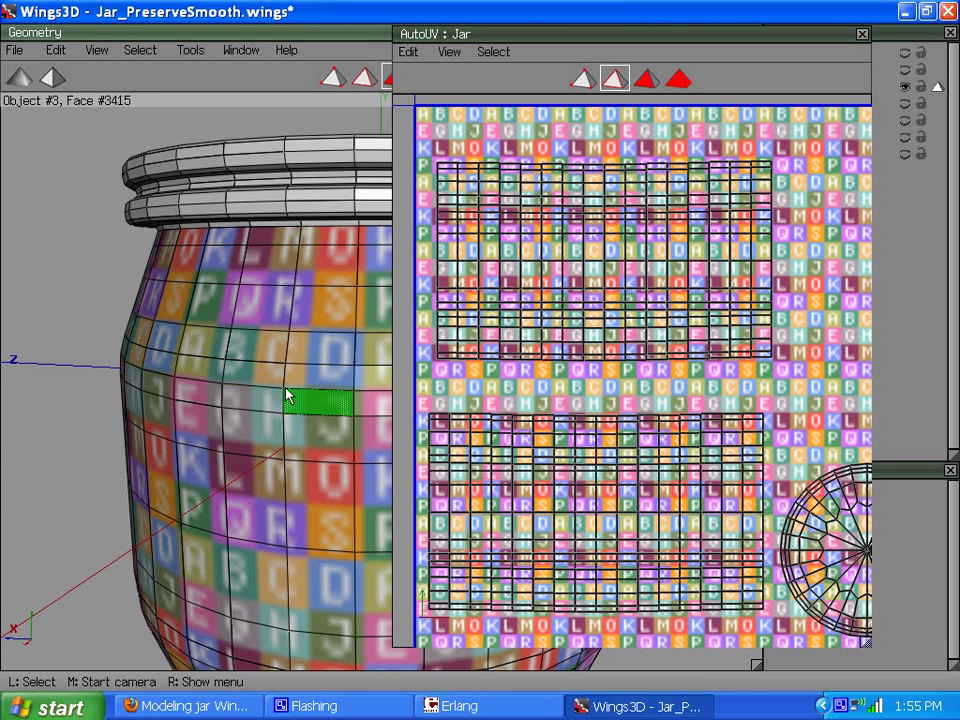
scroll(270, 380, "up", 3)
scroll(238, 302, "down", 5)
scroll(274, 349, "up", 2)
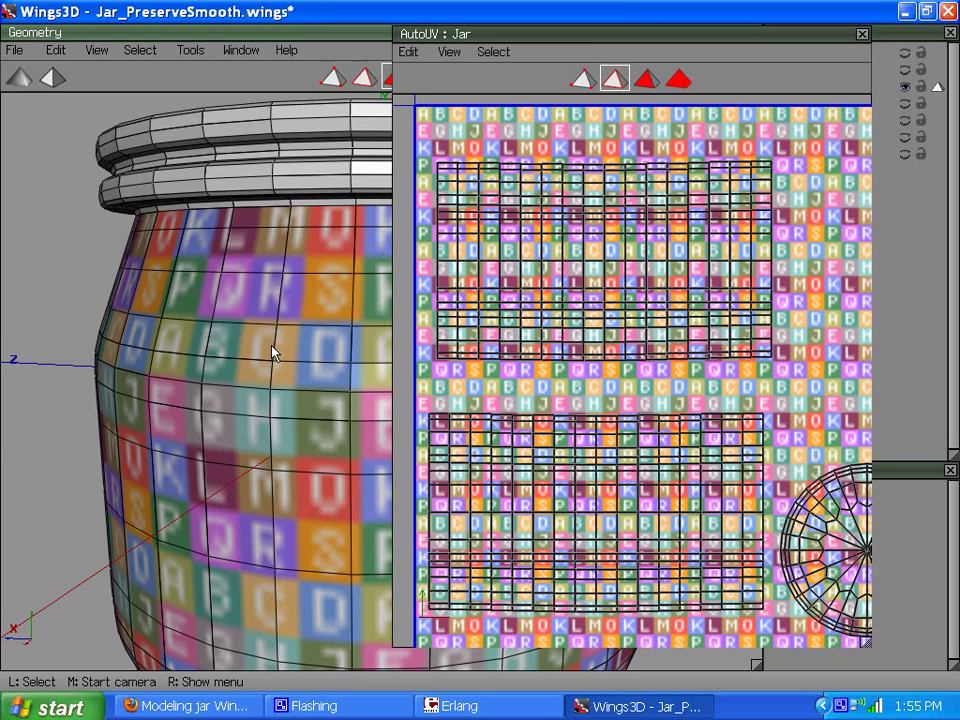
Pick a column of vertical edges on the jar body and grow it into a 192-edge ring.
left_click(364, 79)
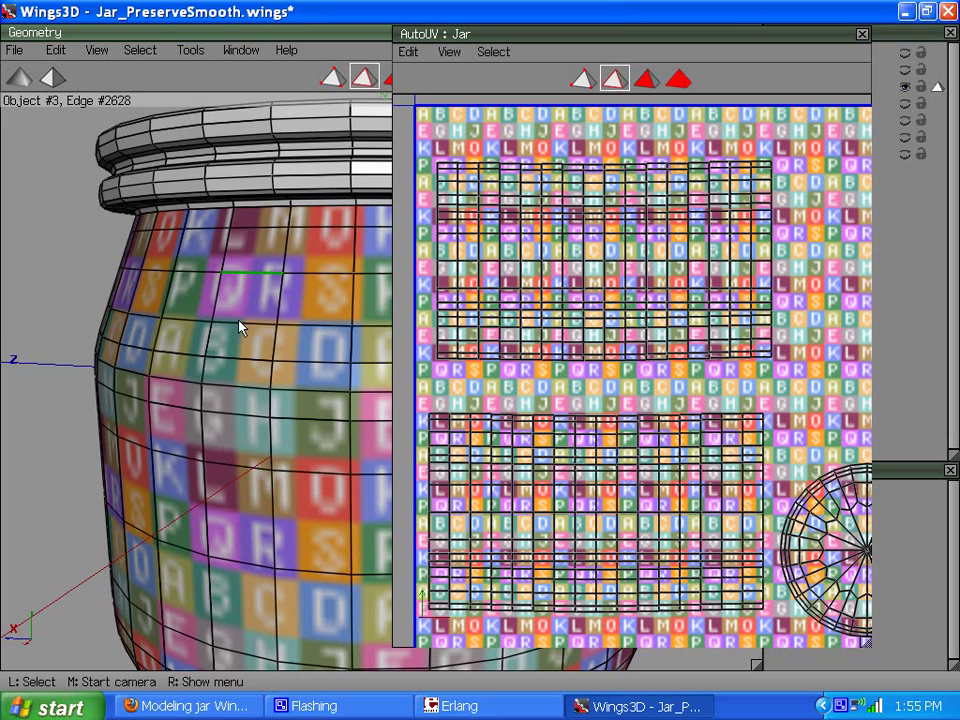
left_click(284, 355)
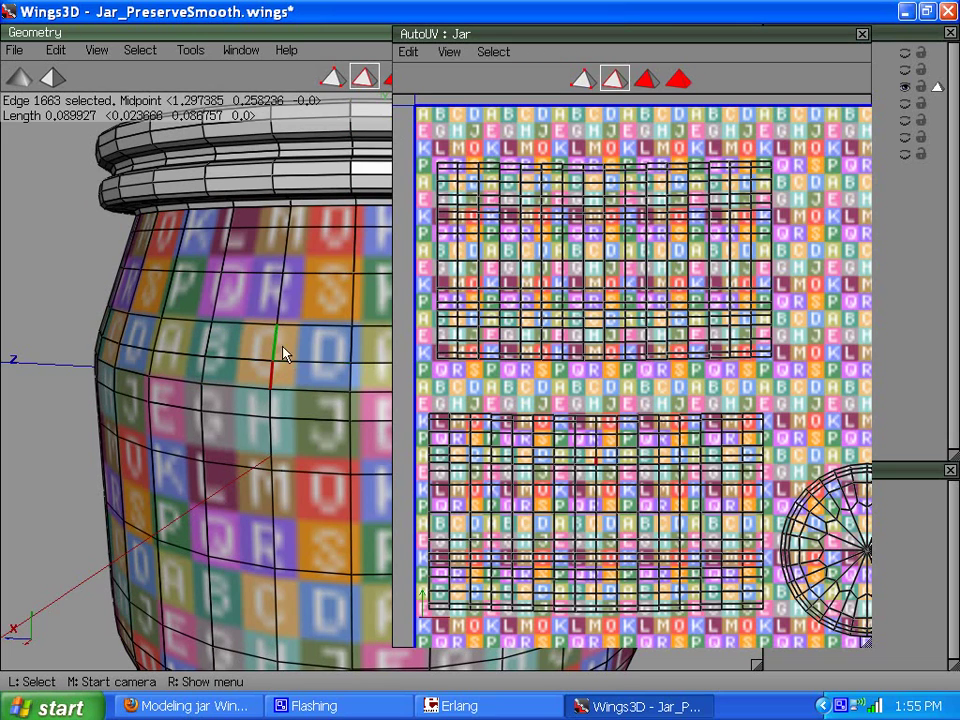
left_click(282, 338)
left_click(285, 312)
left_click(294, 264)
left_click(297, 222)
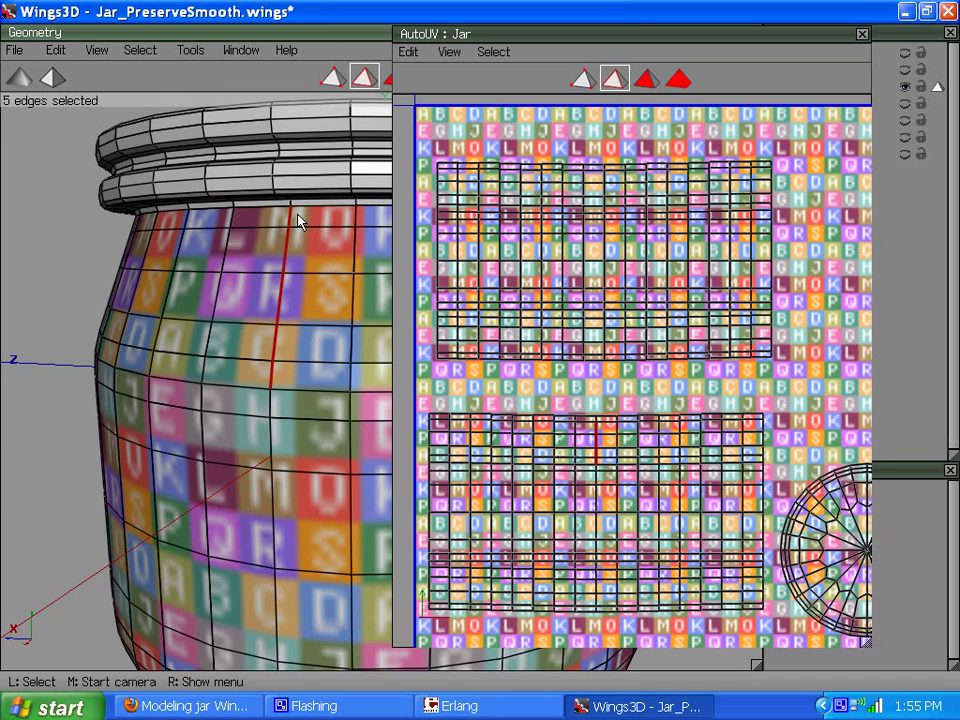
left_click(272, 404)
key("g")
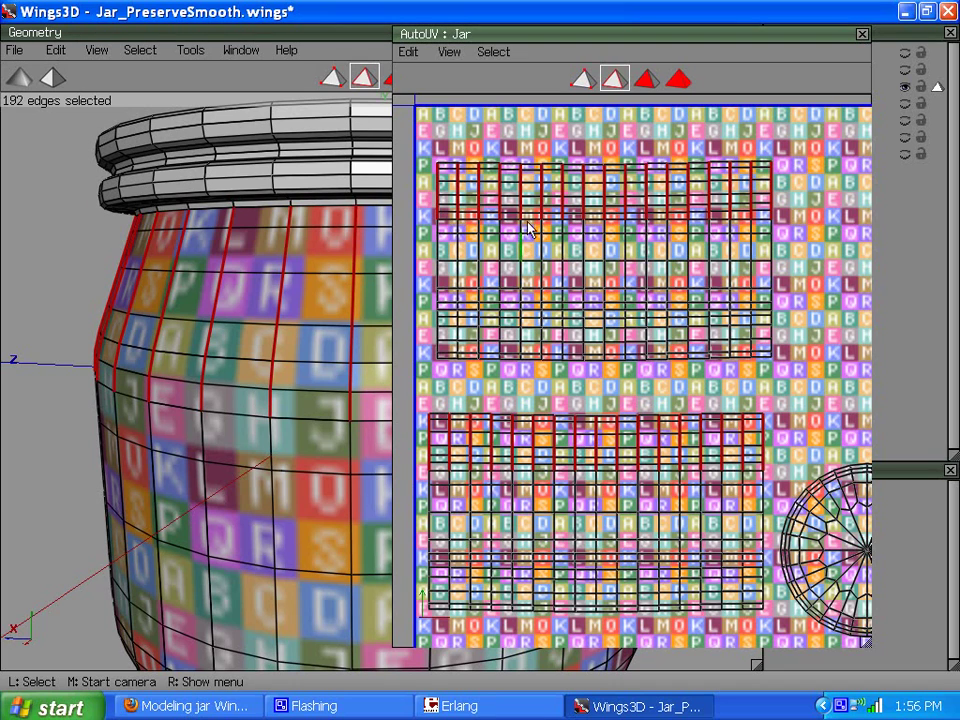
scroll(555, 343, "down", 2)
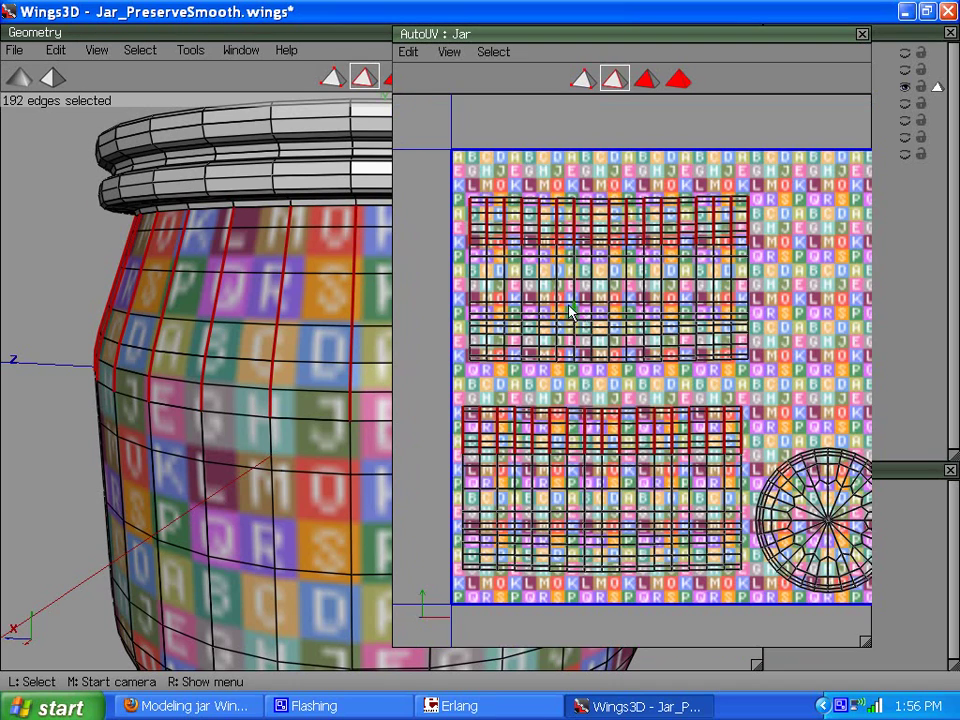
Try a Stitch along the selected edges, undo it, and deselect a stray chart-border edge.
right_click(616, 262)
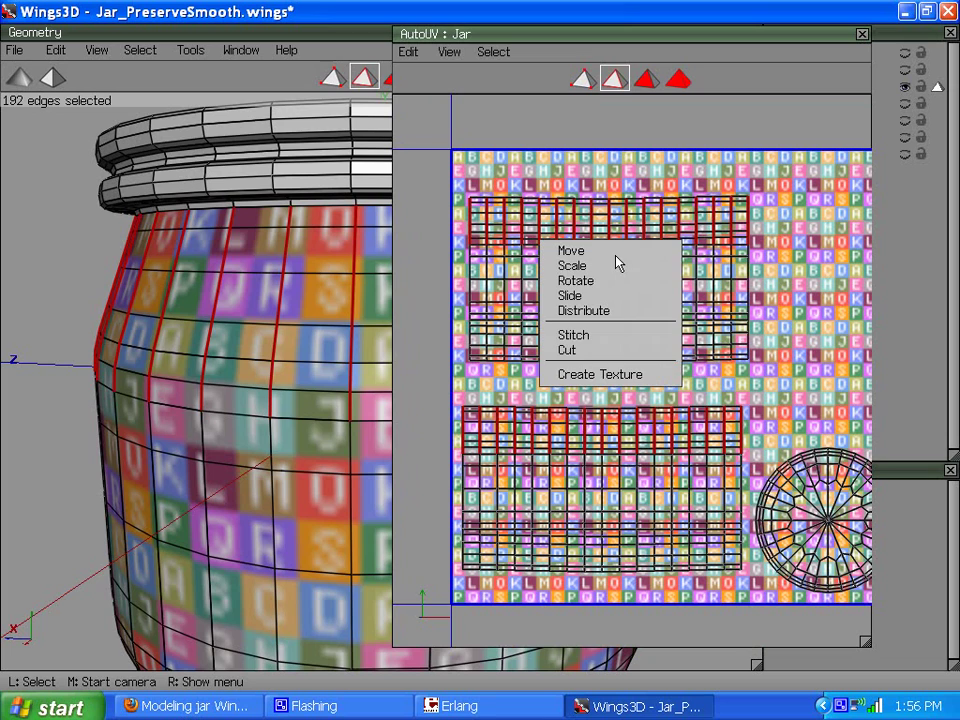
left_click(585, 336)
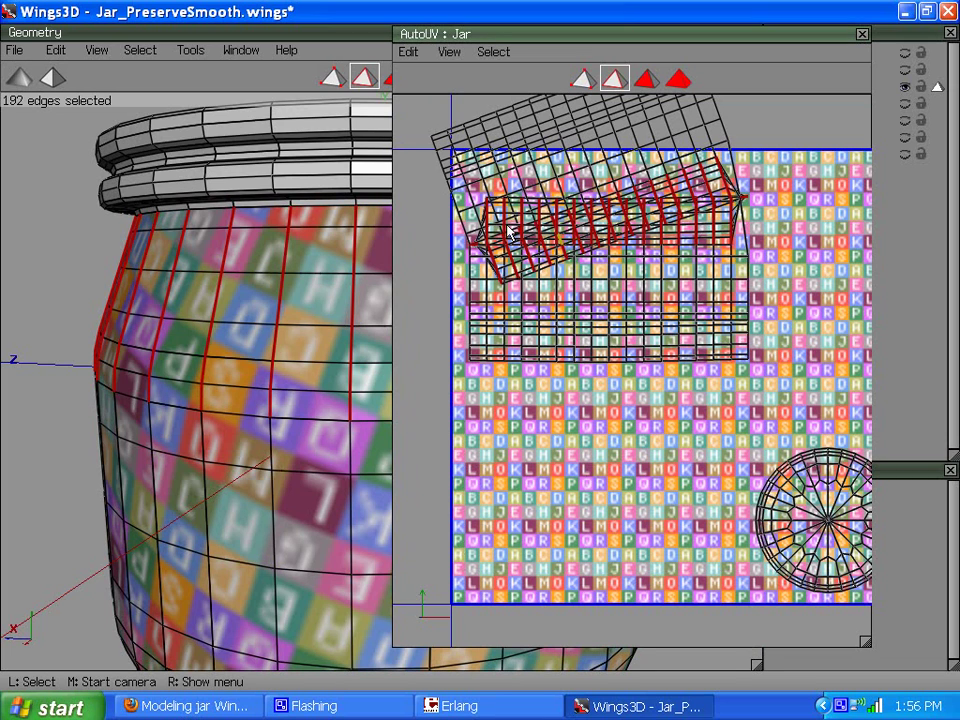
left_click(425, 55)
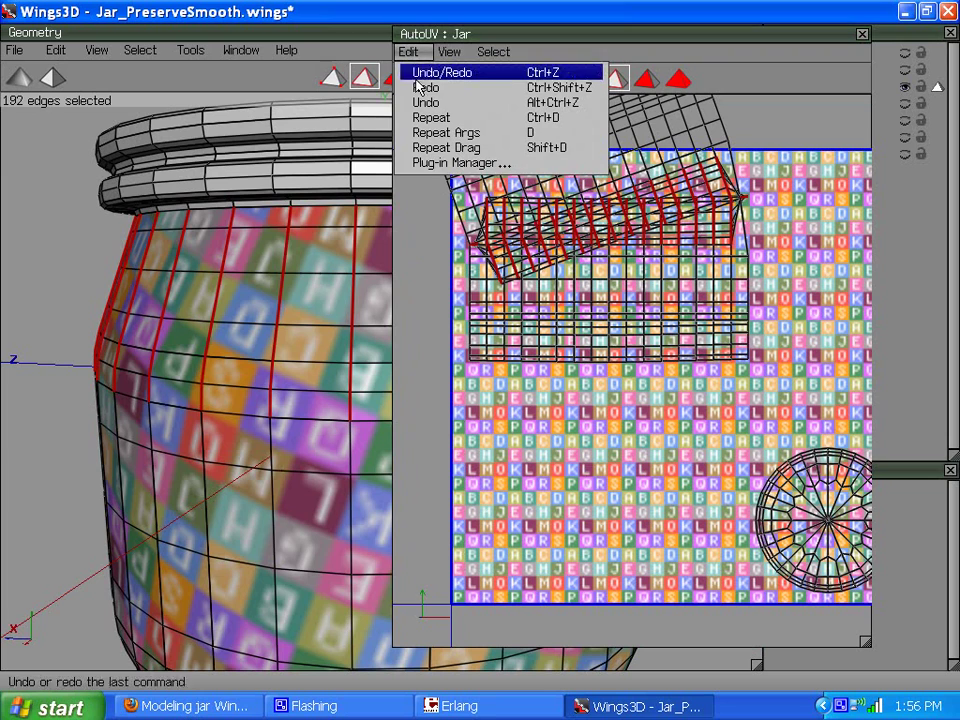
left_click(418, 110)
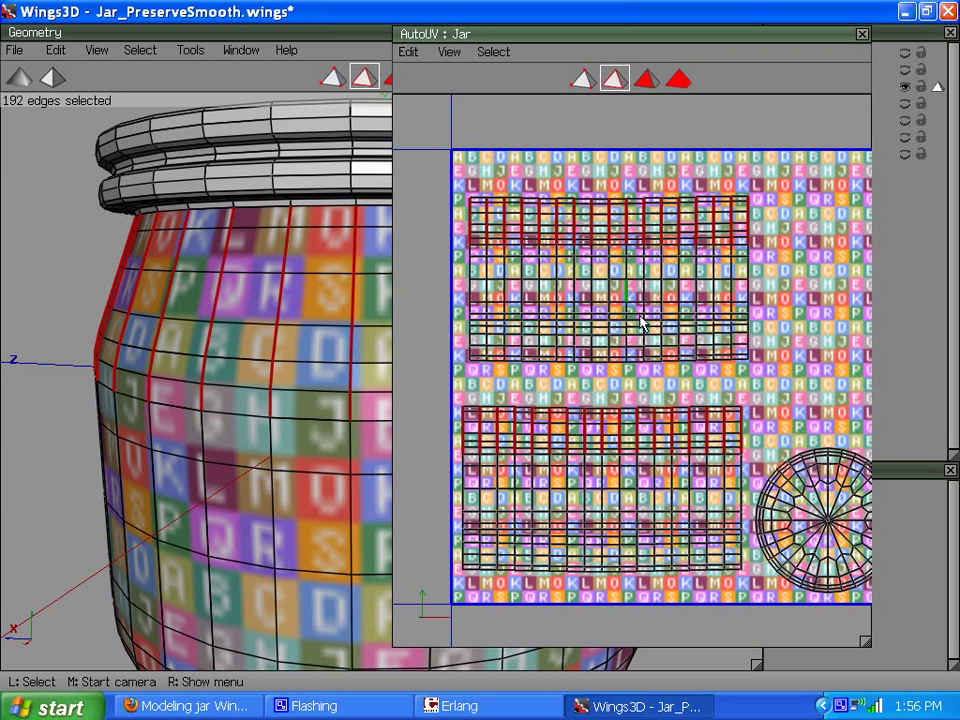
scroll(465, 463, "up", 1)
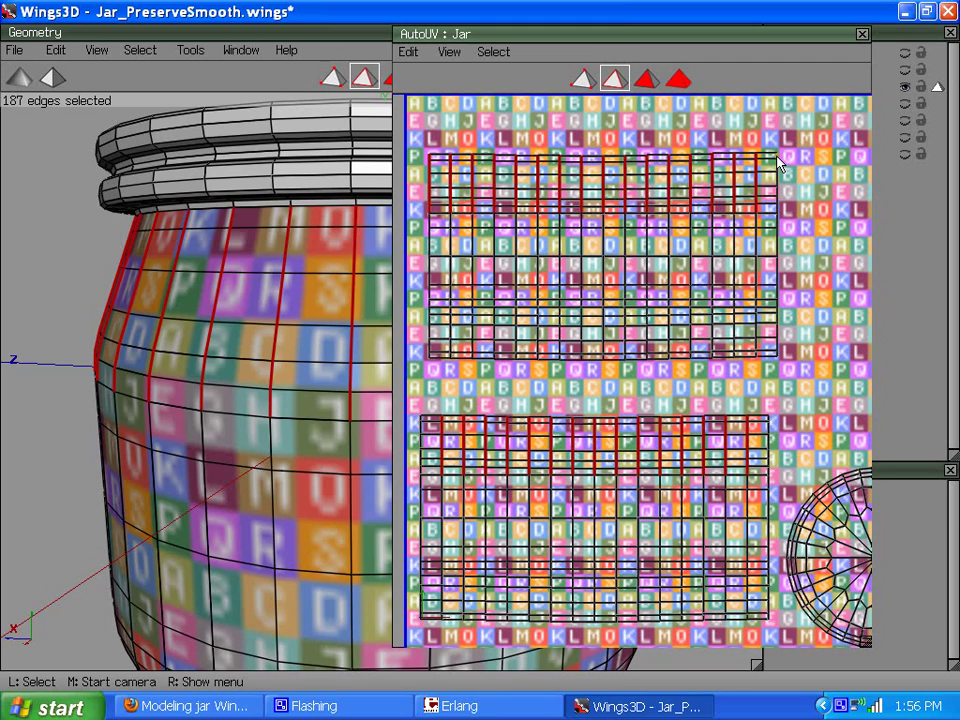
left_click(430, 210)
Deselect five more edges along the chart's left border.
left_click(430, 199)
left_click(430, 188)
left_click(430, 175)
left_click(430, 165)
left_click(431, 156)
scroll(630, 258, "down", 1)
scroll(630, 258, "down", 1)
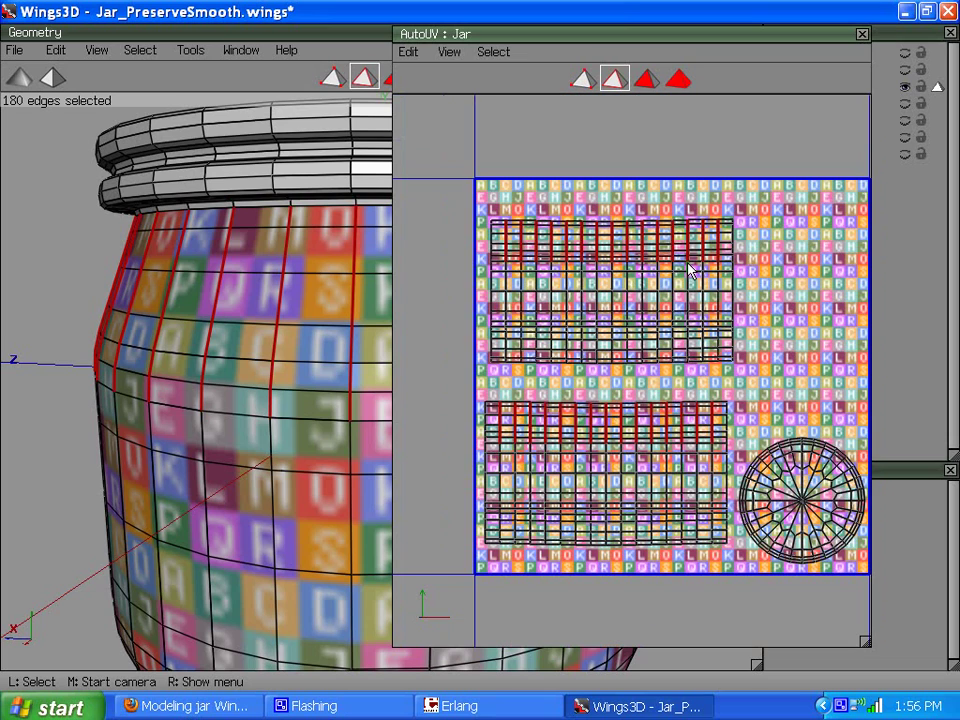
Dismiss the AutoUV edge menu without changes and clear the whole edge selection.
right_click(776, 250)
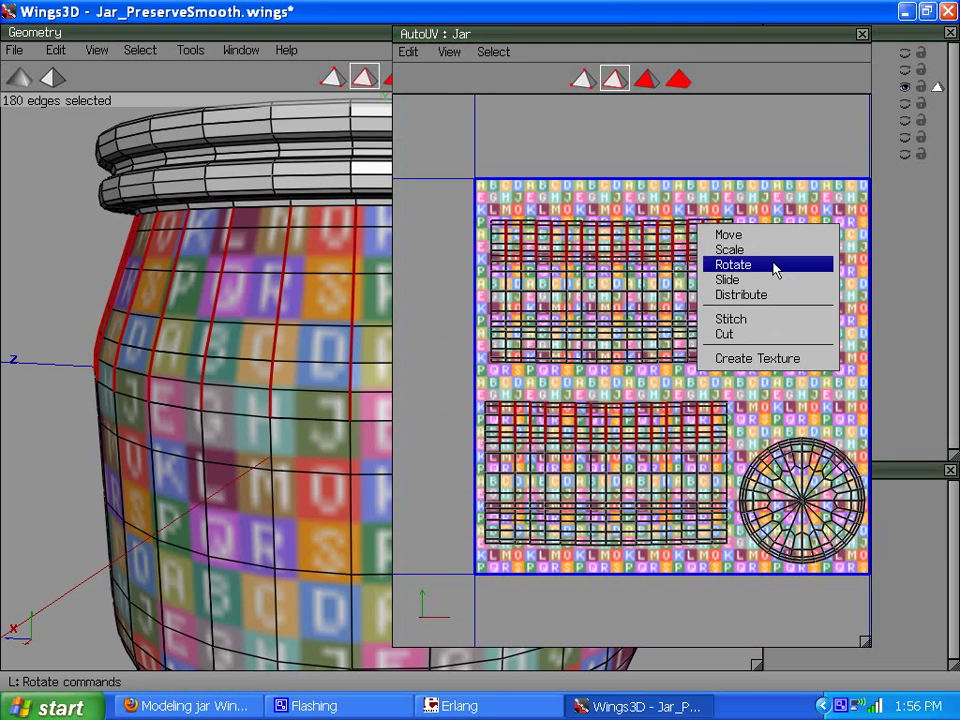
left_click(757, 319)
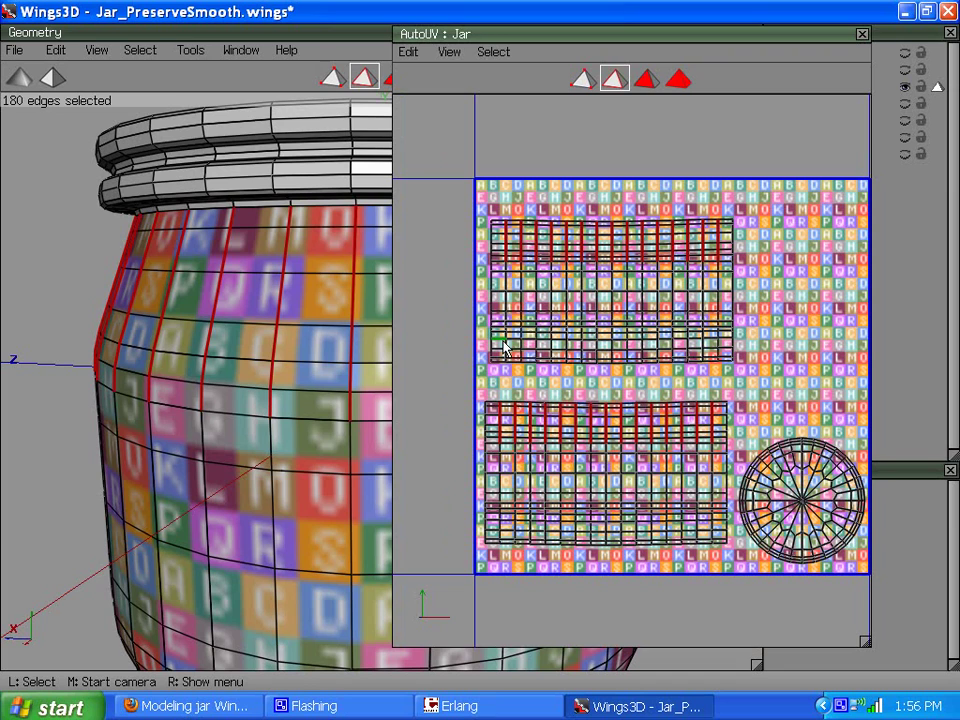
scroll(500, 368, "up", 2)
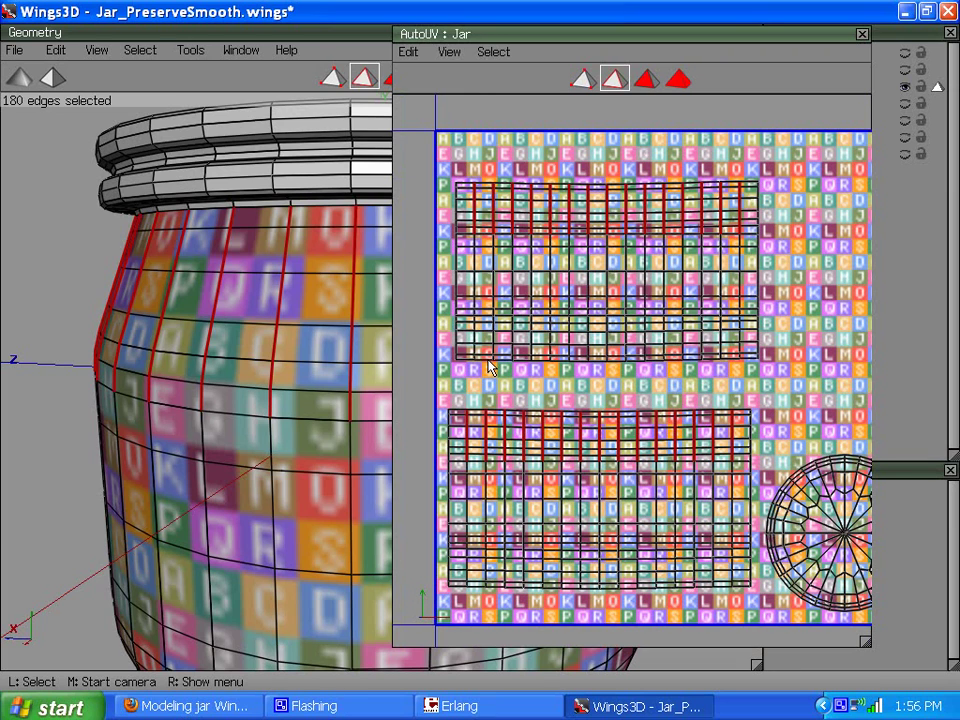
left_click(490, 368)
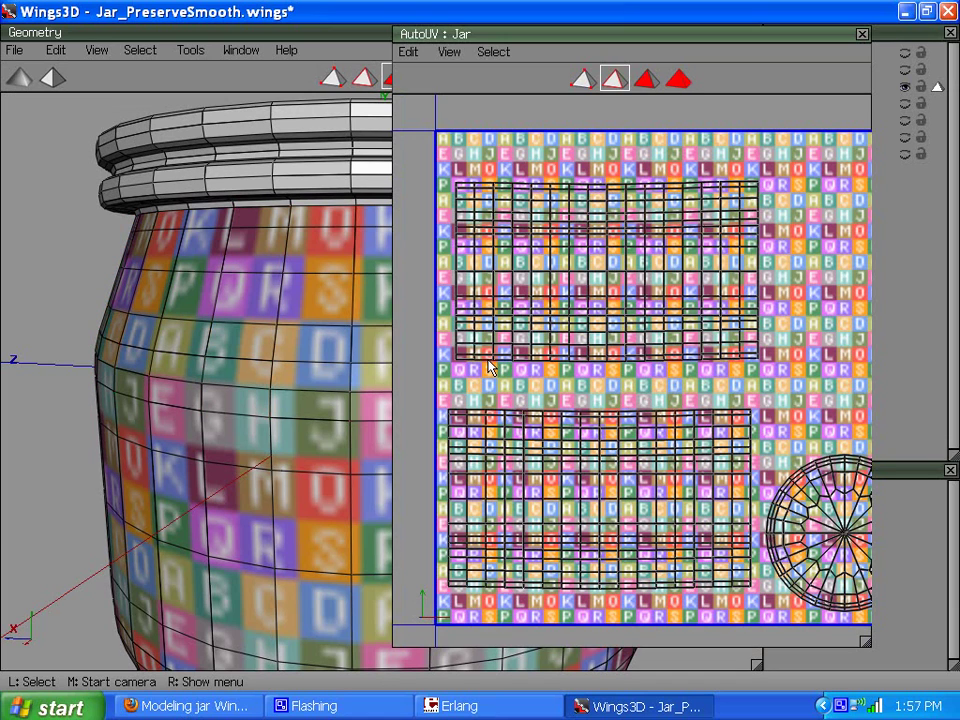
scroll(470, 338, "down", 1)
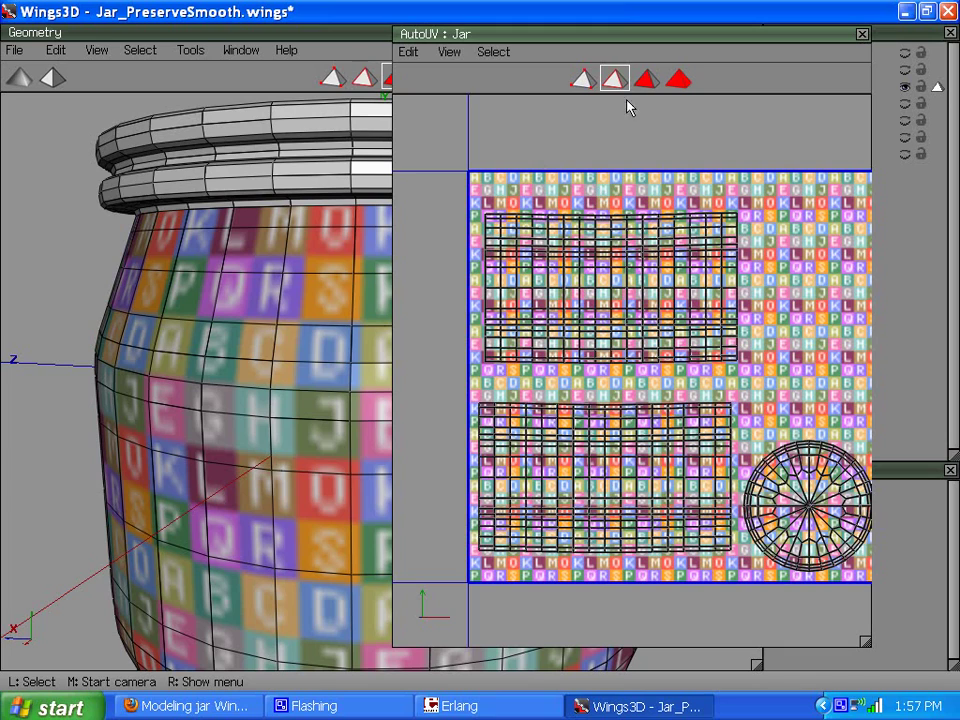
Select a vertical edge line on the jar's lower body and grow it into the full edge ring.
scroll(268, 347, "down", 2)
middle_click(268, 347)
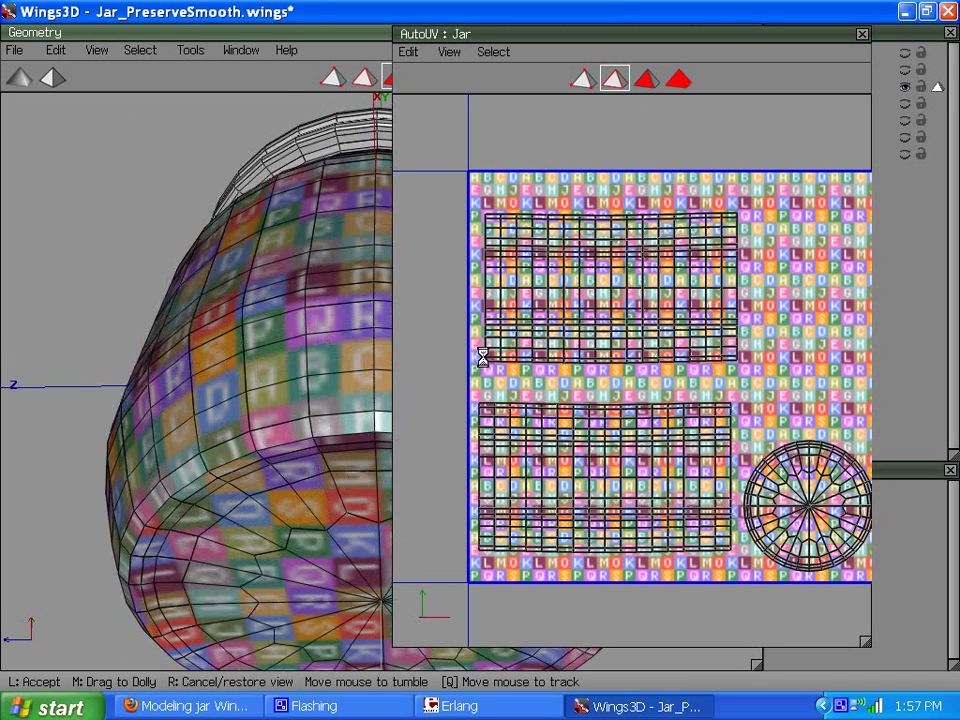
left_click(285, 345)
left_click(363, 77)
left_click(222, 305)
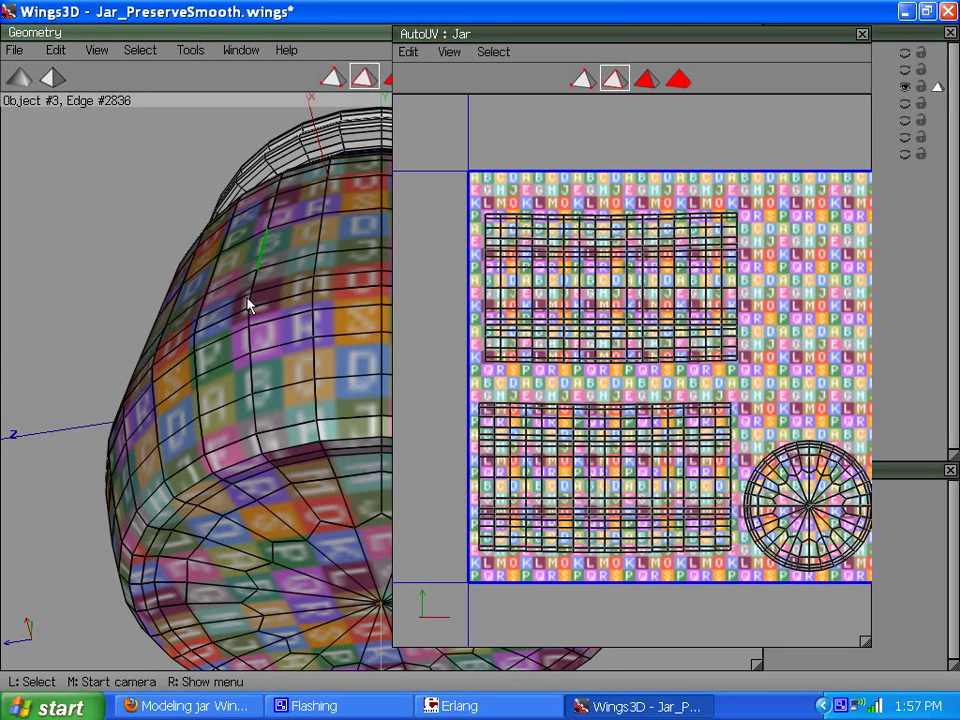
left_click(256, 444)
left_click(258, 428)
left_click(256, 408)
left_click(258, 325)
left_click(257, 314)
left_click(255, 306)
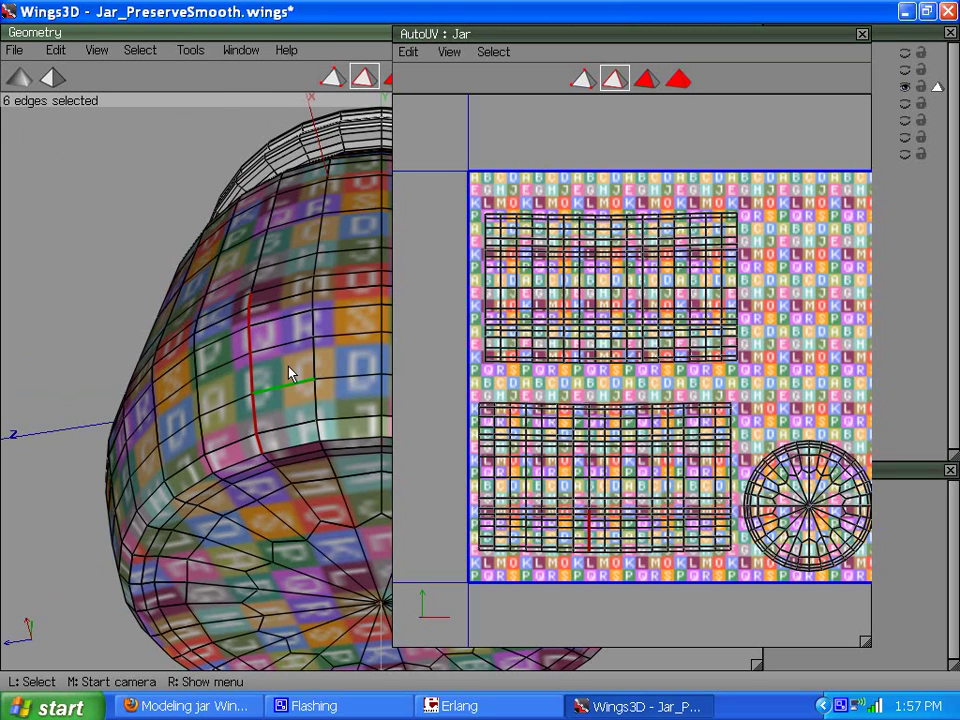
key("g")
Deselect the edges along the left column of the UV chart.
scroll(418, 404, "up", 1)
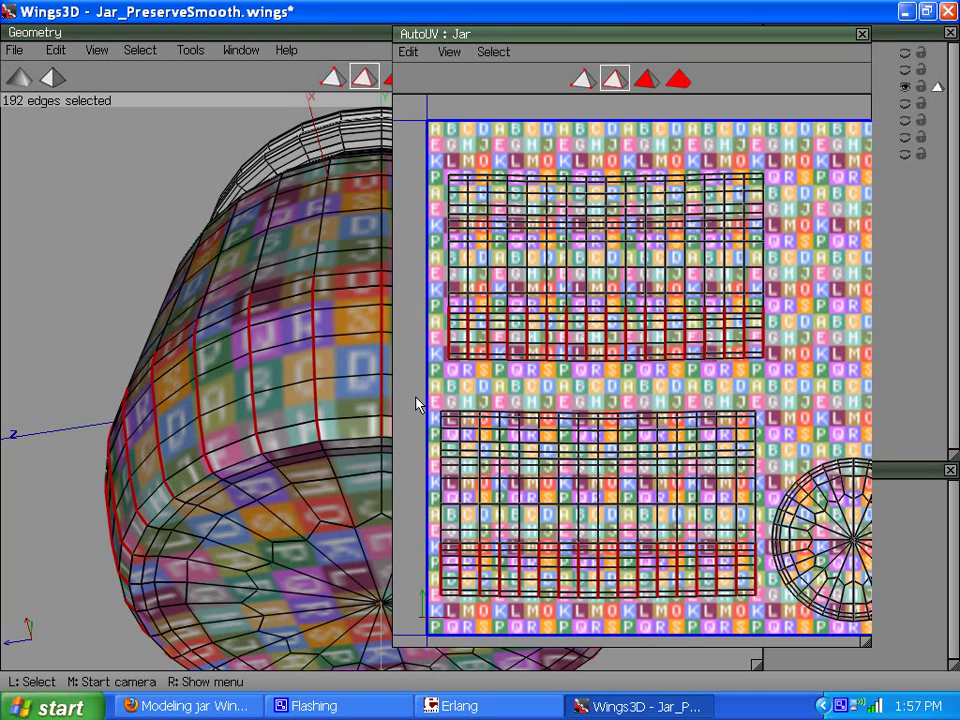
scroll(714, 386, "up", 1)
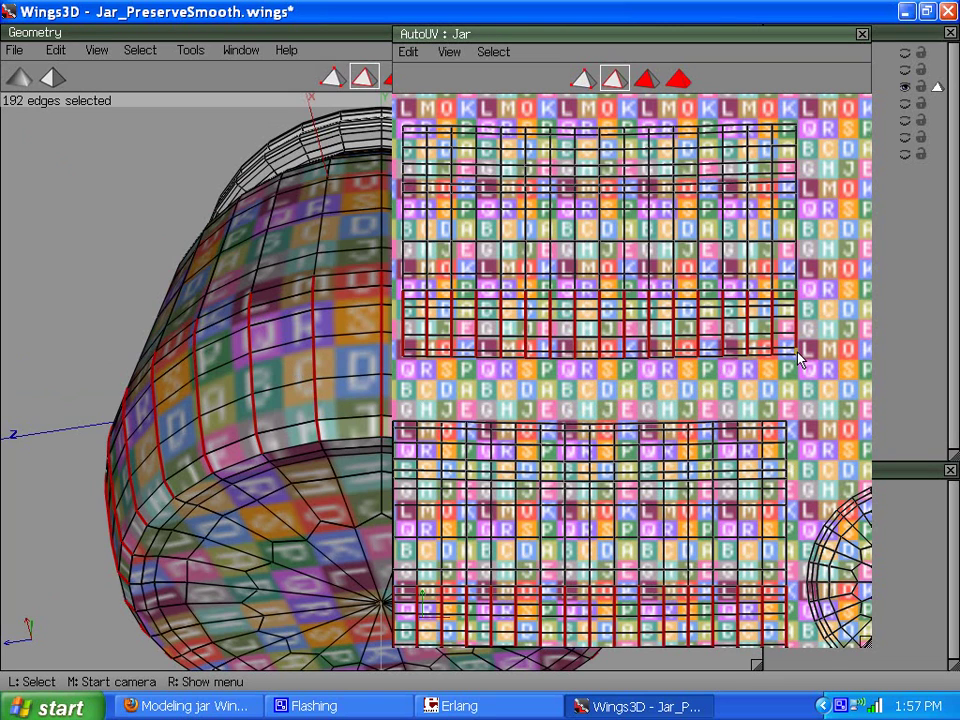
middle_click(800, 302)
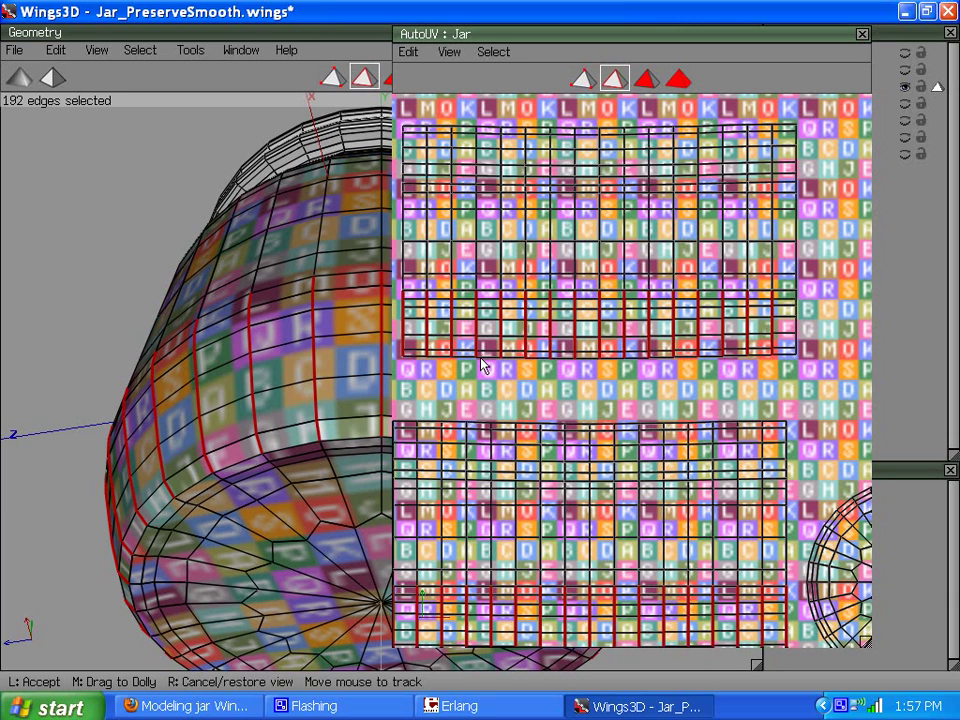
scroll(630, 345, "down", 2)
left_click(630, 345)
scroll(497, 373, "up", 2)
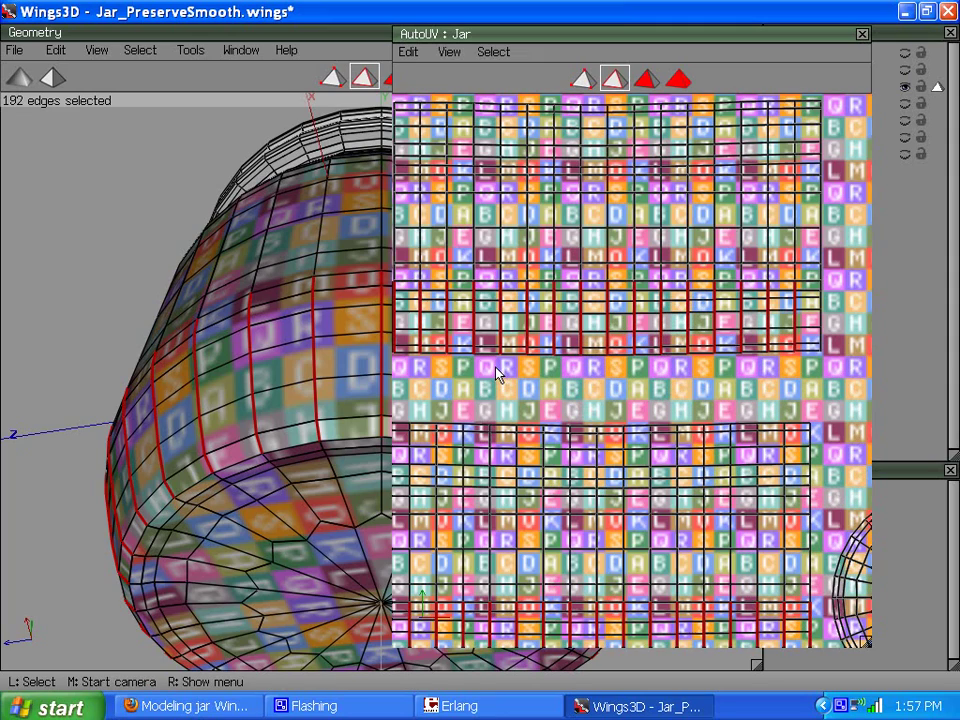
middle_click(478, 375)
left_click(446, 356)
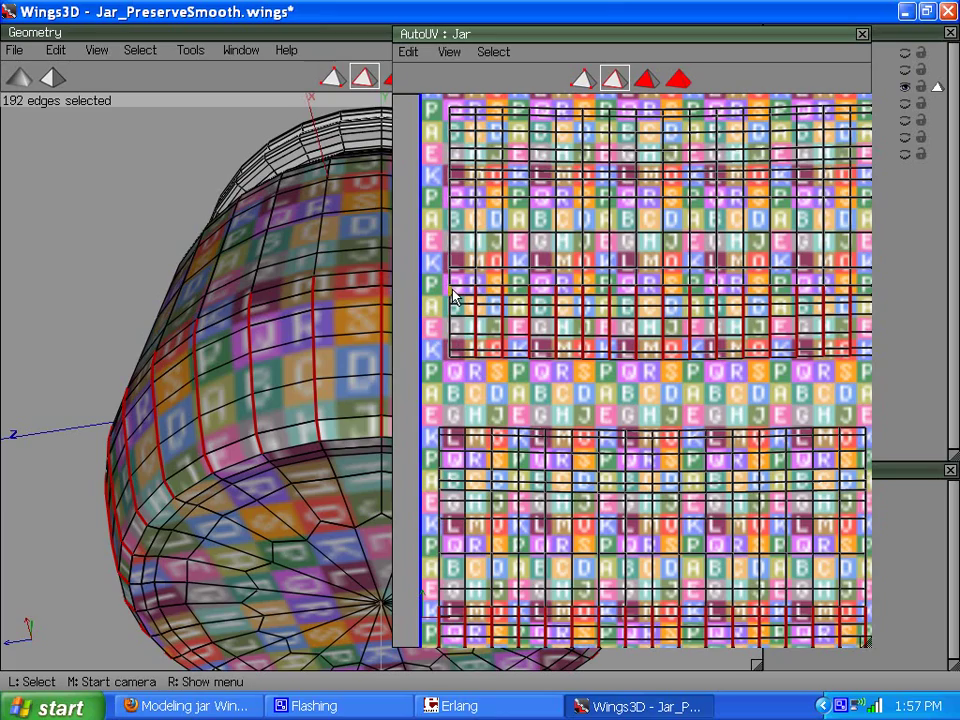
scroll(512, 326, "down", 1)
scroll(512, 326, "down", 1)
middle_click(480, 356)
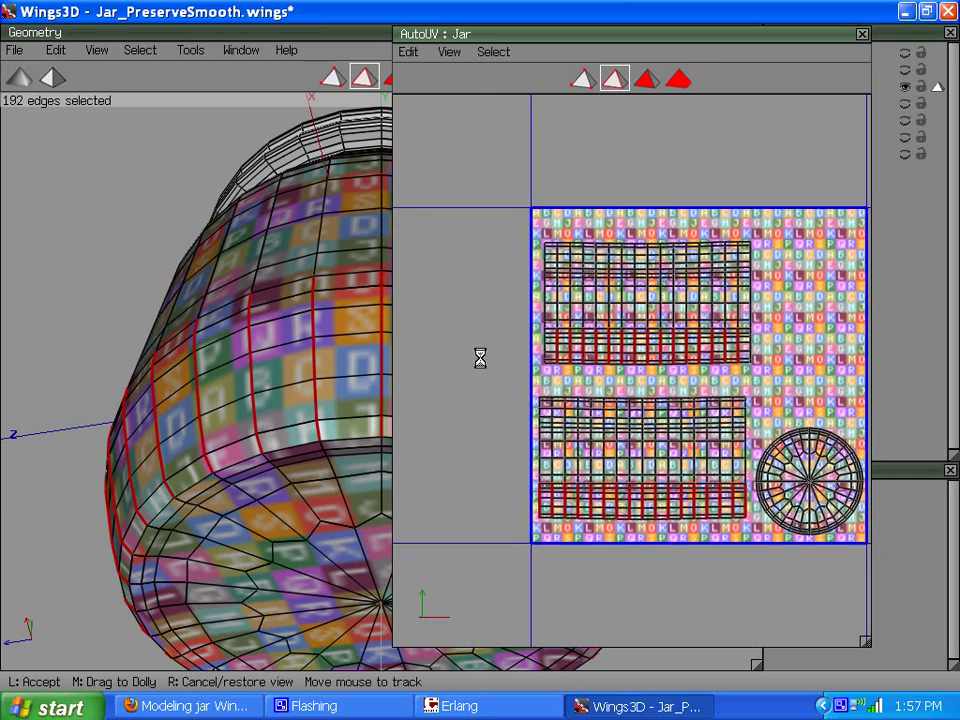
scroll(480, 356, "up", 4)
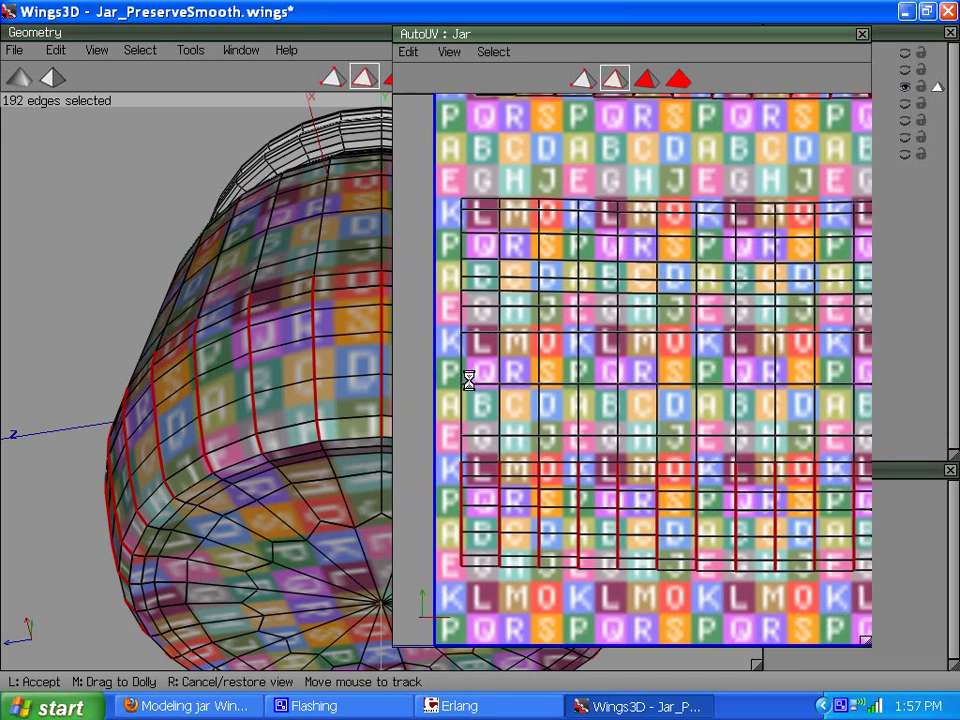
left_click(560, 370)
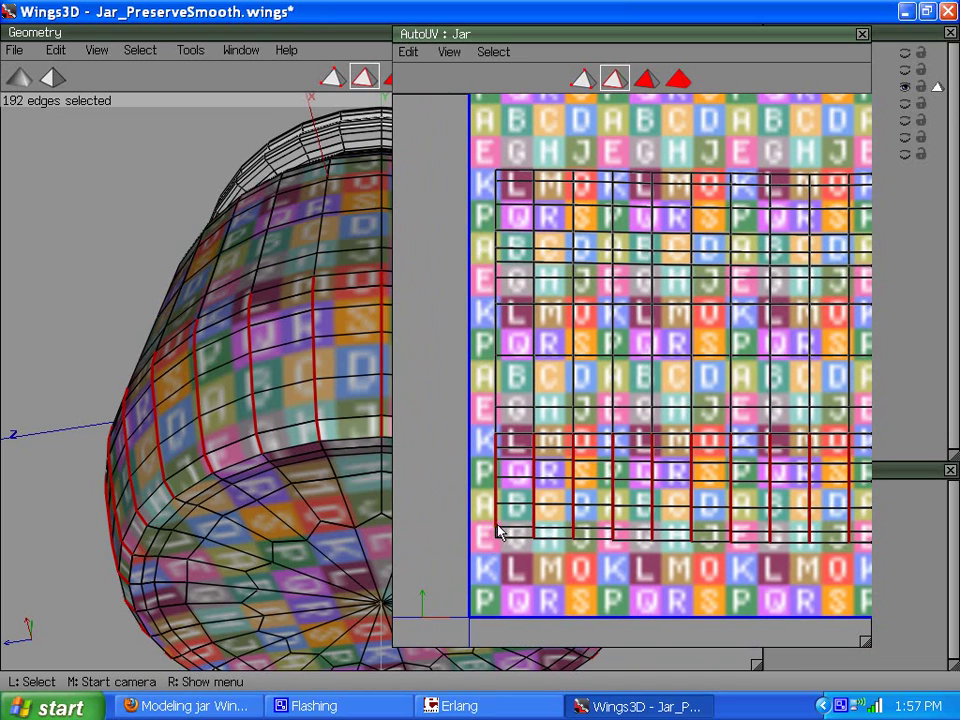
left_click_drag(499, 536, 496, 440)
Deselect the edges along the chart's right side, leaving 180 edges selected.
scroll(687, 478, "down", 4)
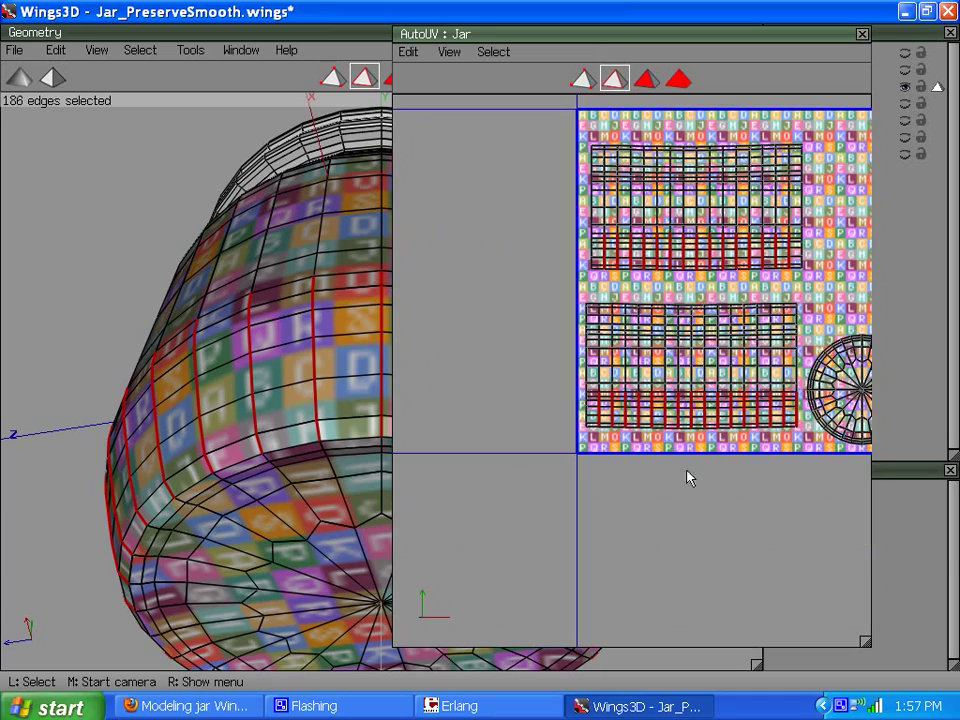
middle_click(482, 364)
scroll(482, 362, "up", 5)
left_click(488, 362)
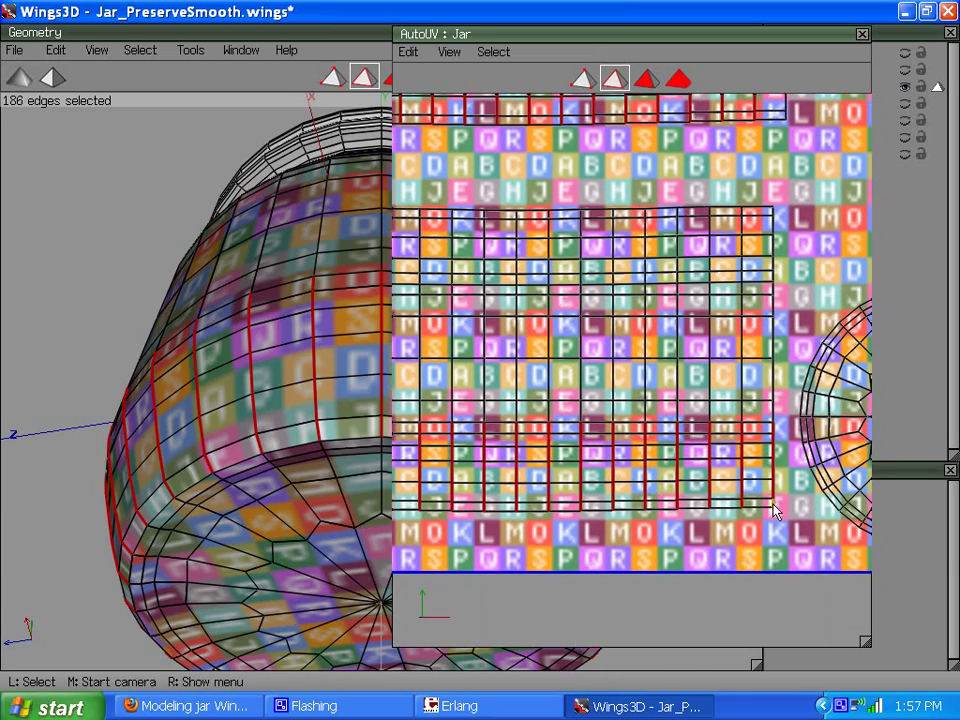
mouse_move(778, 510)
left_mouse_down()
mouse_move(772, 429)
mouse_move(676, 452)
left_mouse_up()
scroll(676, 452, "down", 4)
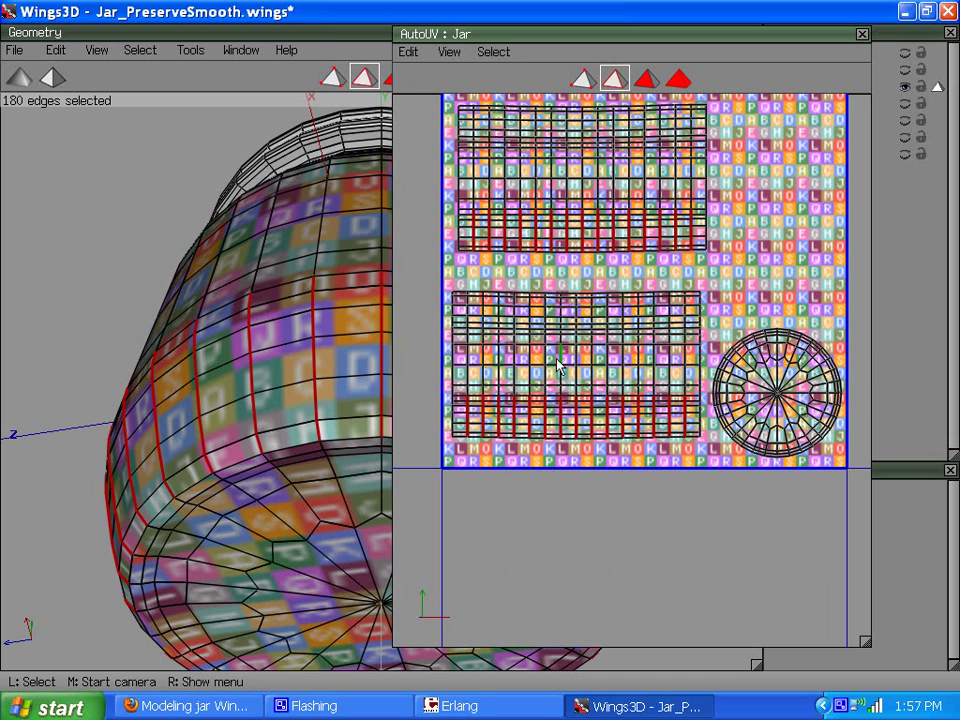
scroll(610, 340, "up", 2)
Dismiss the UV menu, deselect all edges, and recenter the AutoUV view on the charts.
right_click(627, 210)
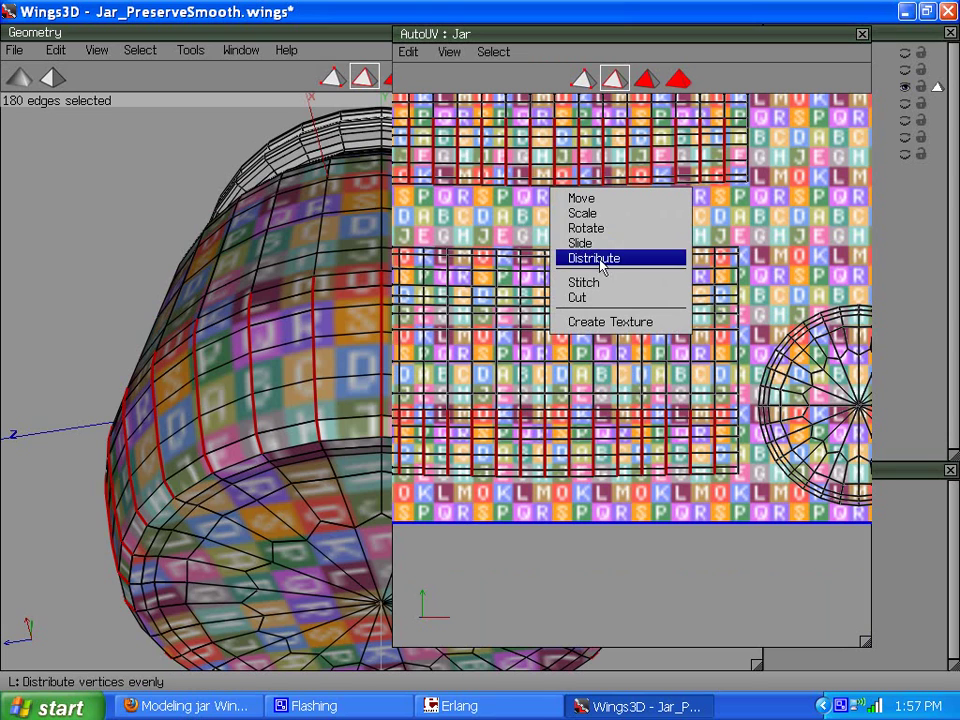
scroll(547, 297, "down", 2)
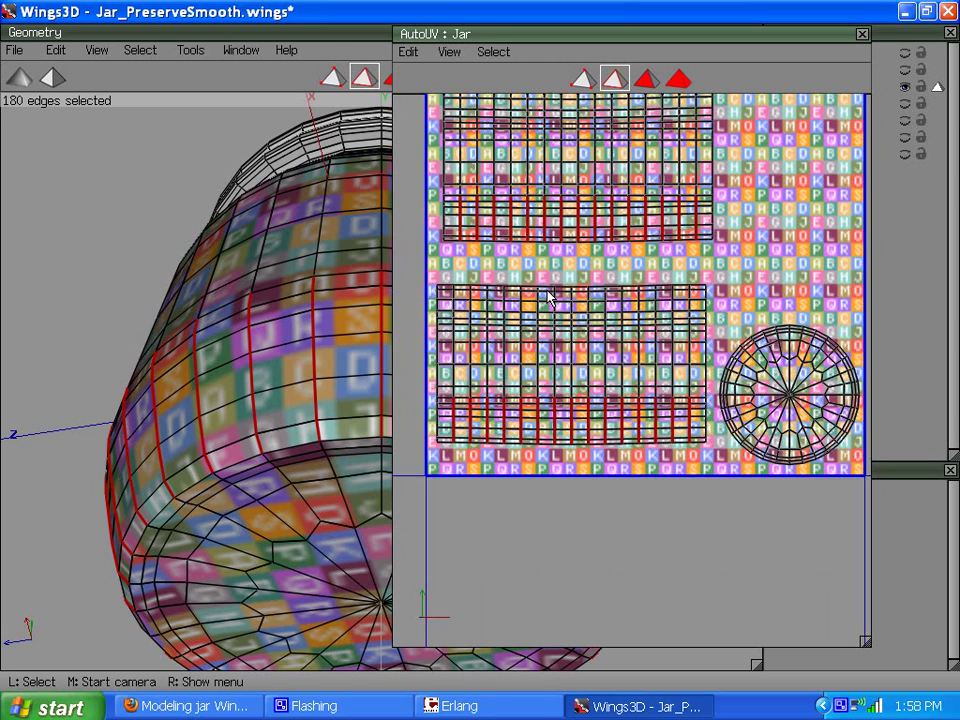
left_click(518, 298)
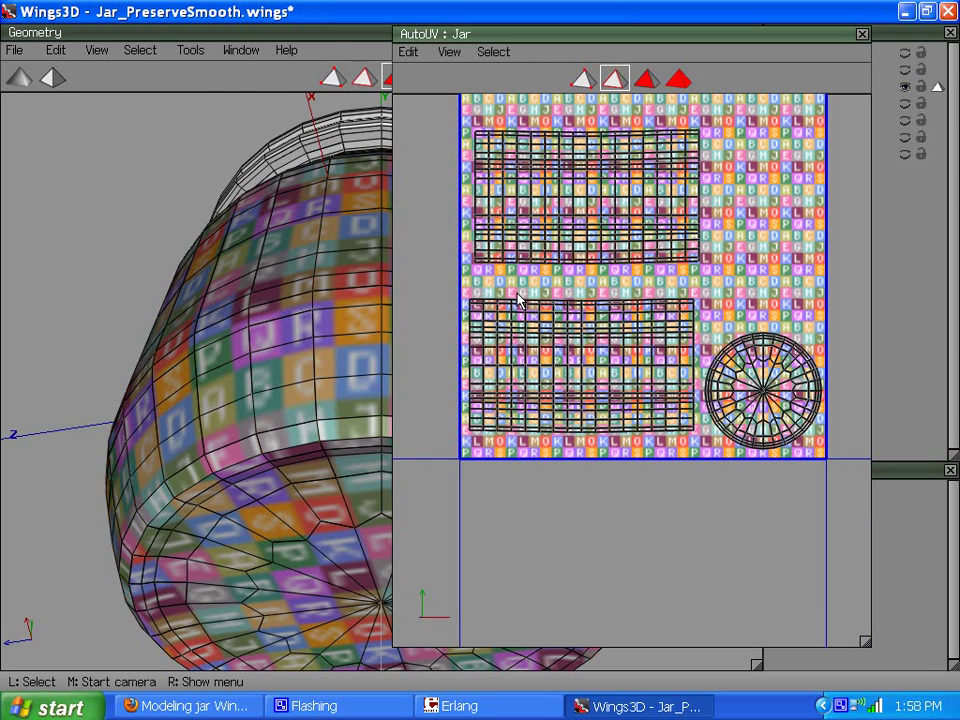
scroll(565, 233, "up", 2)
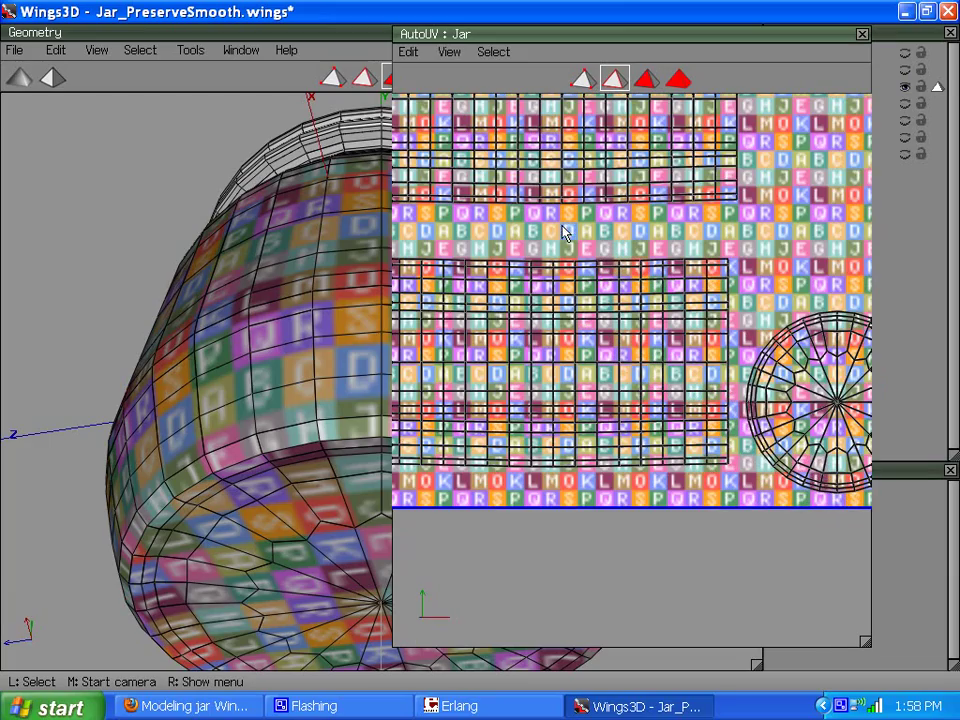
scroll(480, 343, "down", 2)
middle_click(480, 343)
scroll(480, 358, "up", 2)
left_click(478, 350)
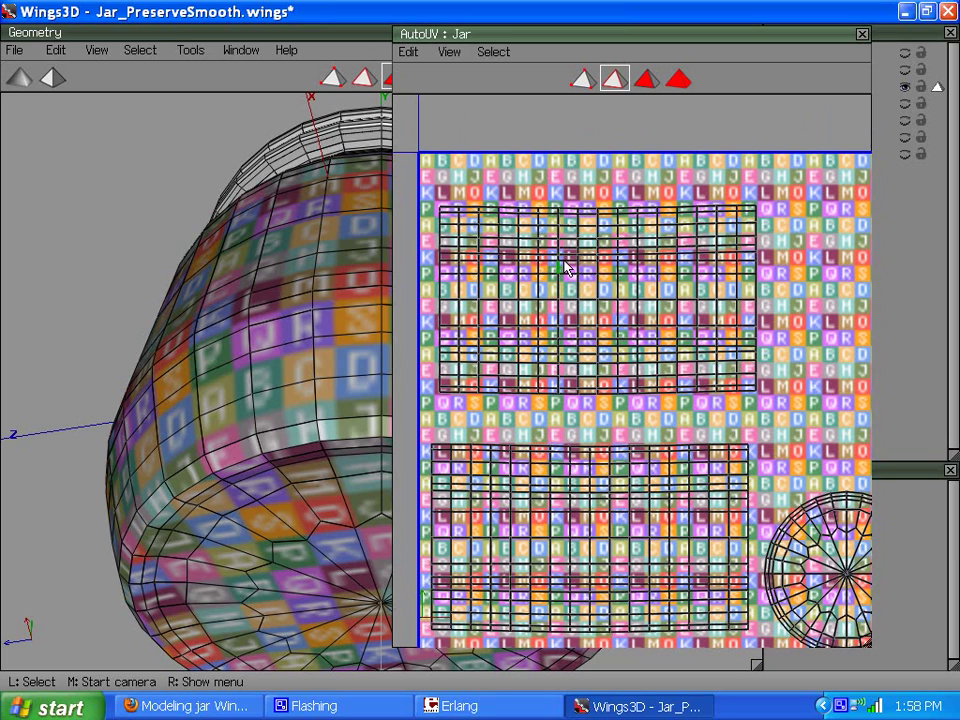
Pick two parallel jar-body edges, then grow them by edge loop and edge ring to 544 edges.
left_click(365, 80)
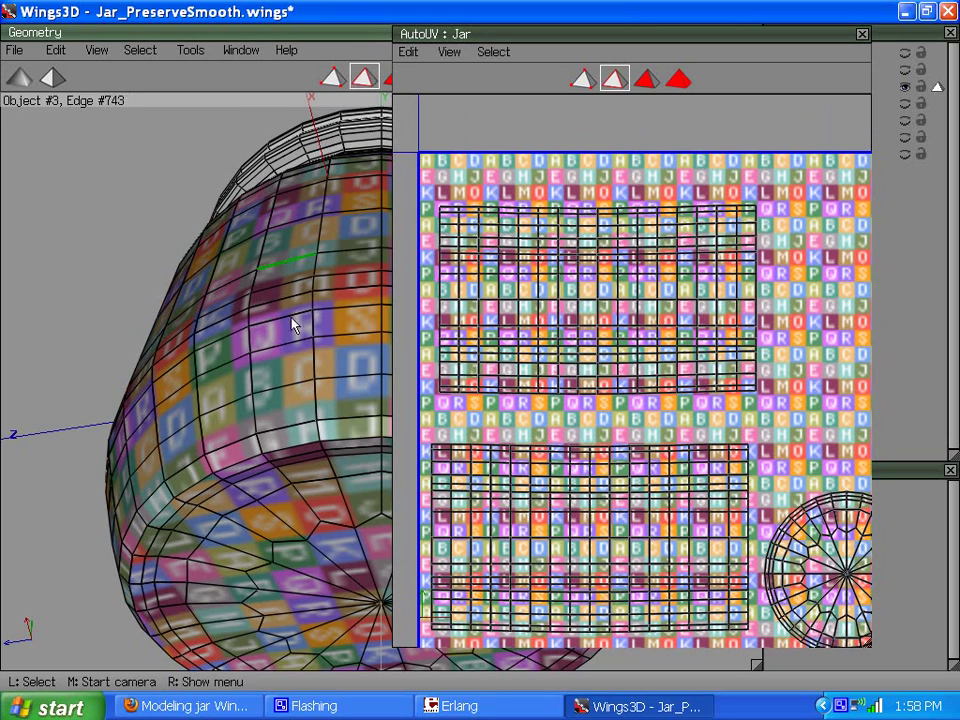
left_click(283, 400)
scroll(285, 398, "down", 1)
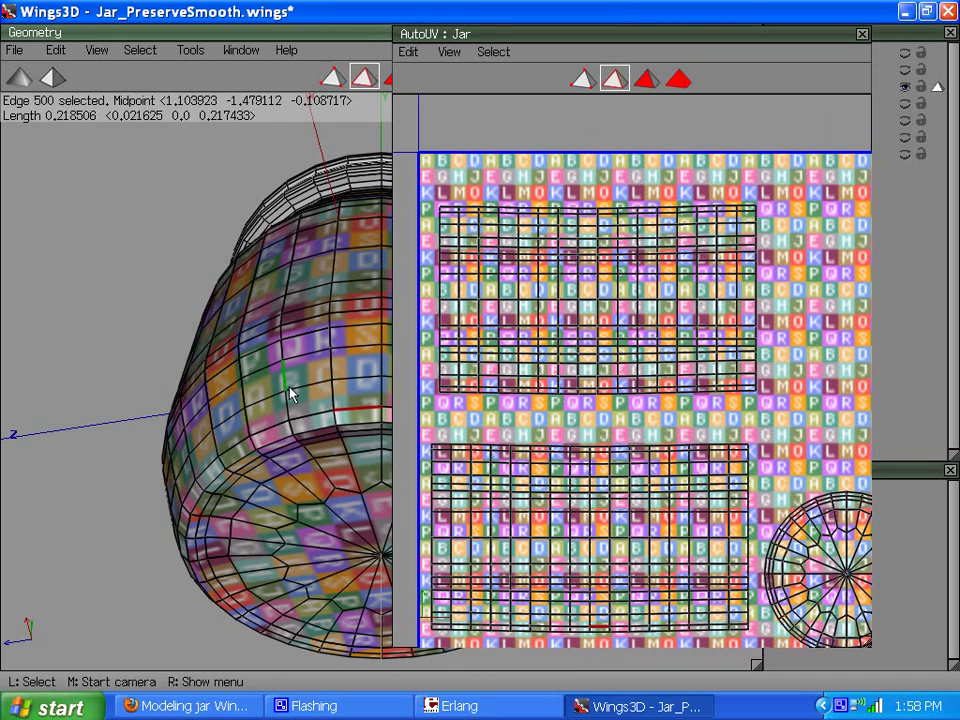
scroll(300, 405, "up", 1)
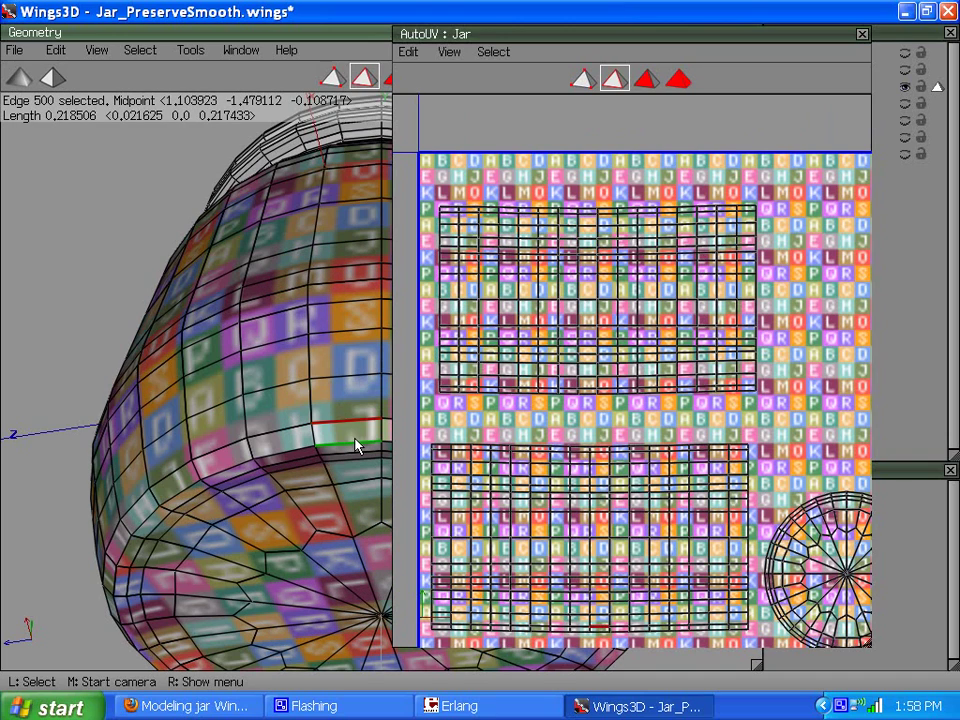
left_click(355, 445)
left_click(345, 420)
middle_click(336, 390)
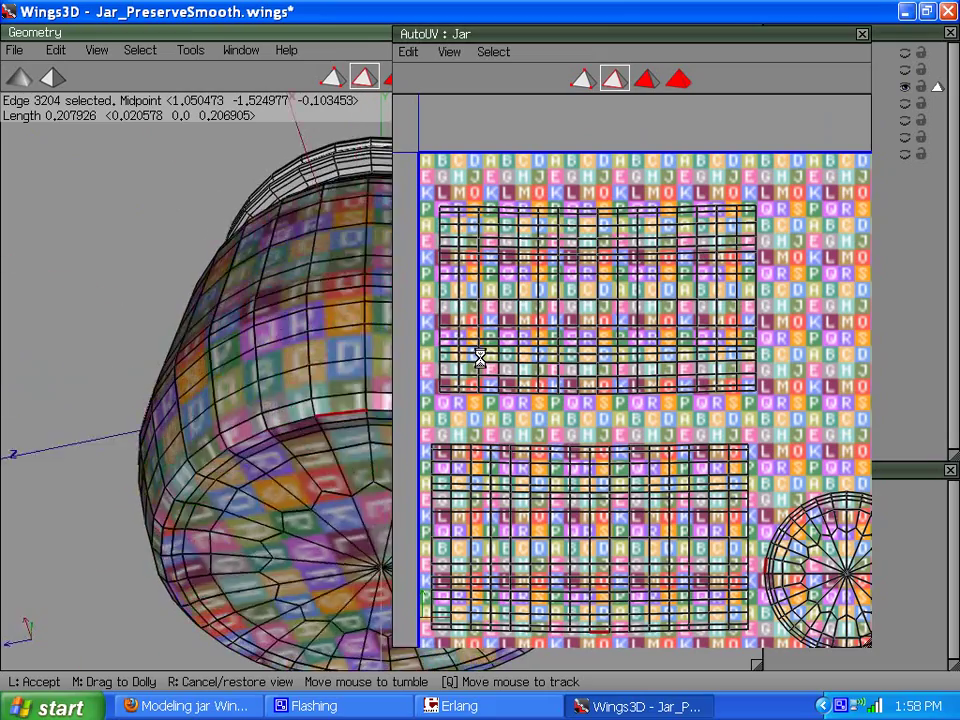
left_click(306, 259)
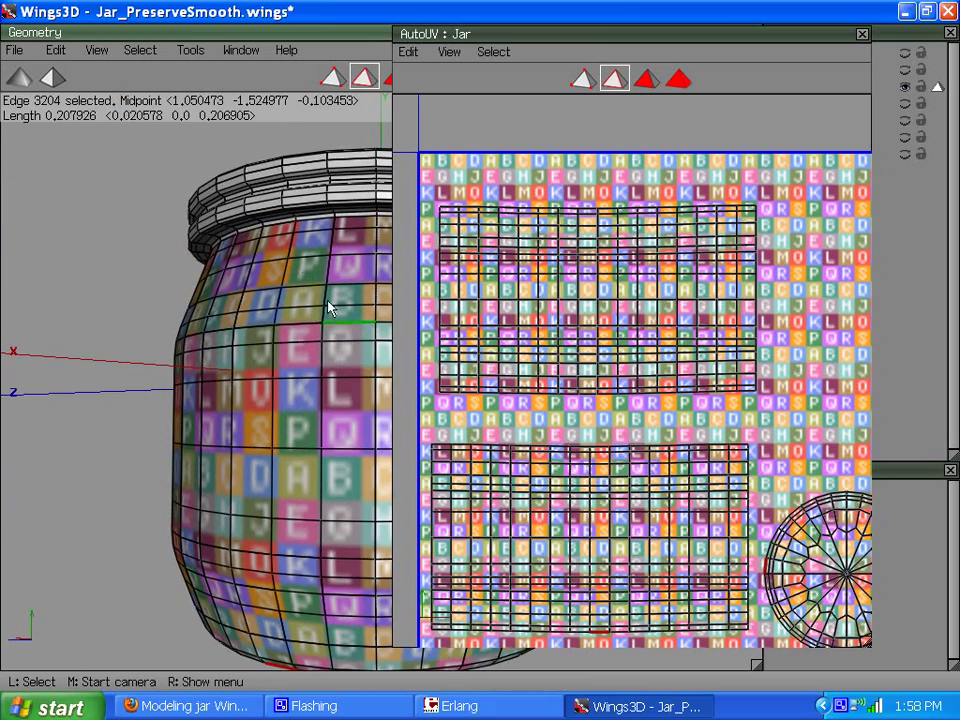
left_click(280, 232)
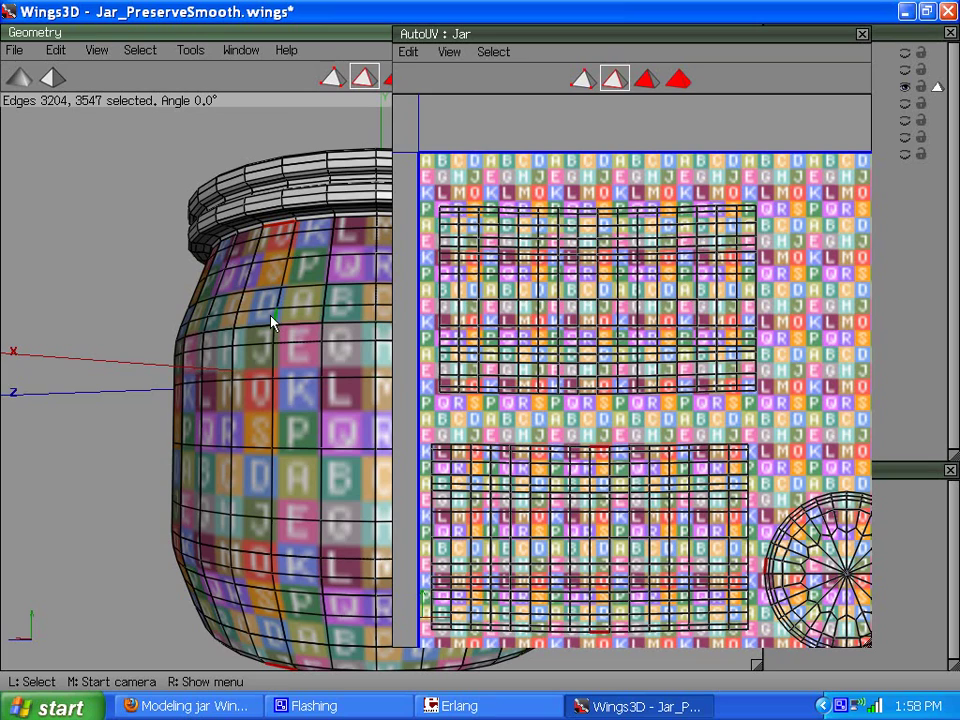
key("l")
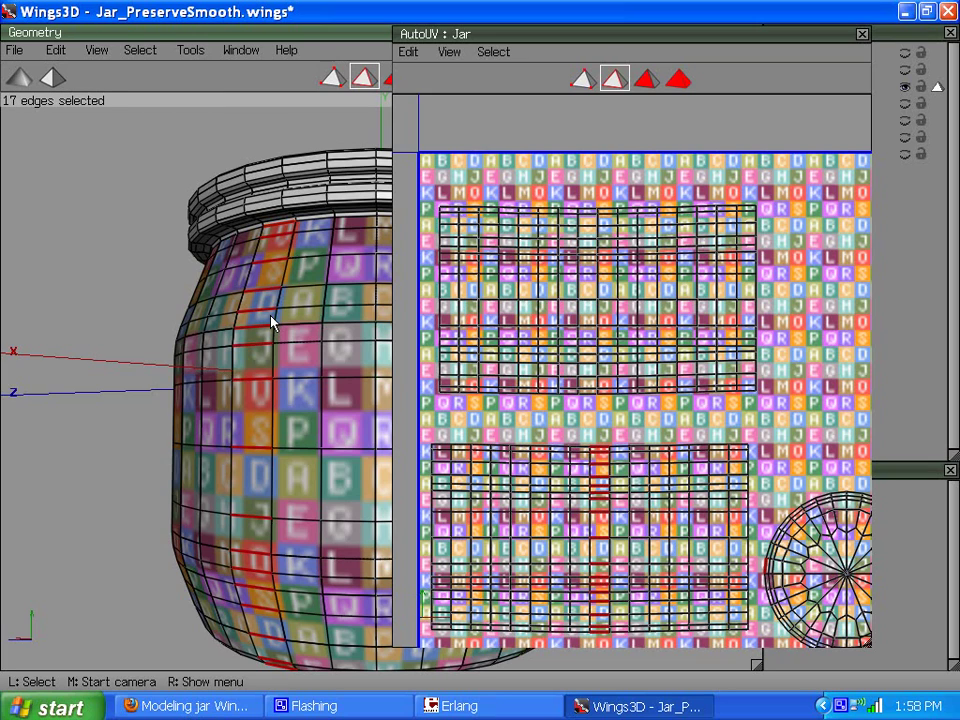
key("g")
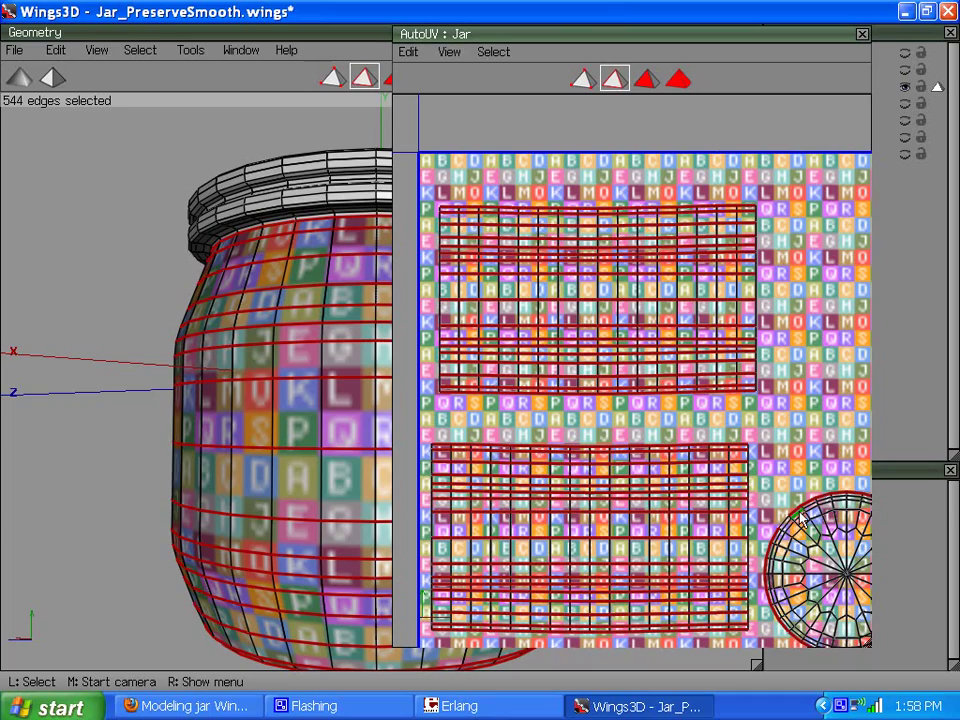
scroll(787, 525, "down", 2)
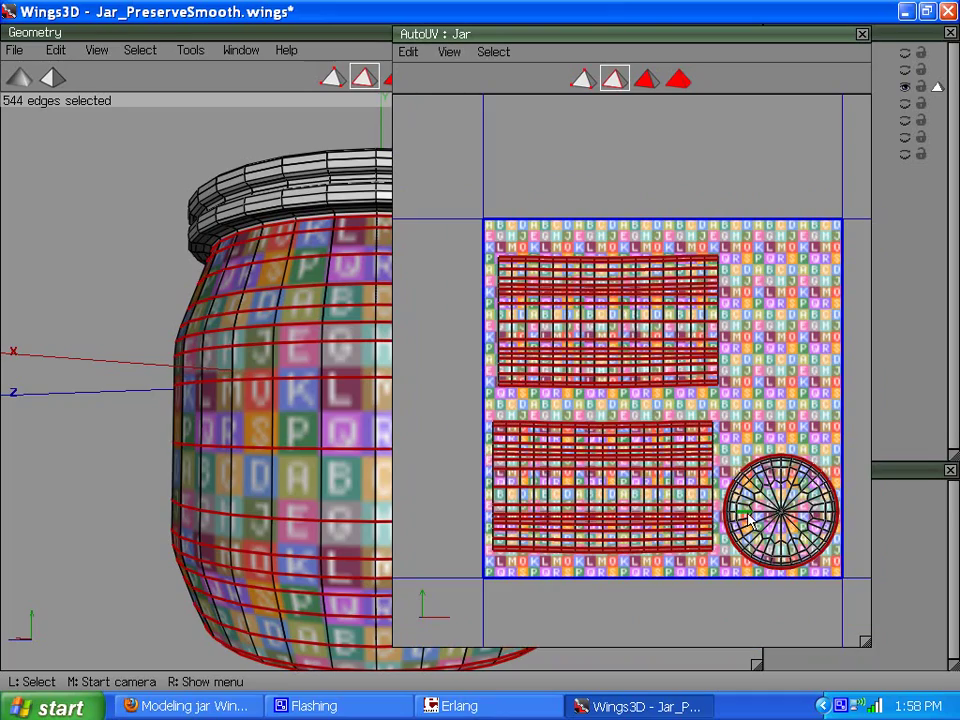
middle_click(482, 358)
scroll(482, 358, "up", 3)
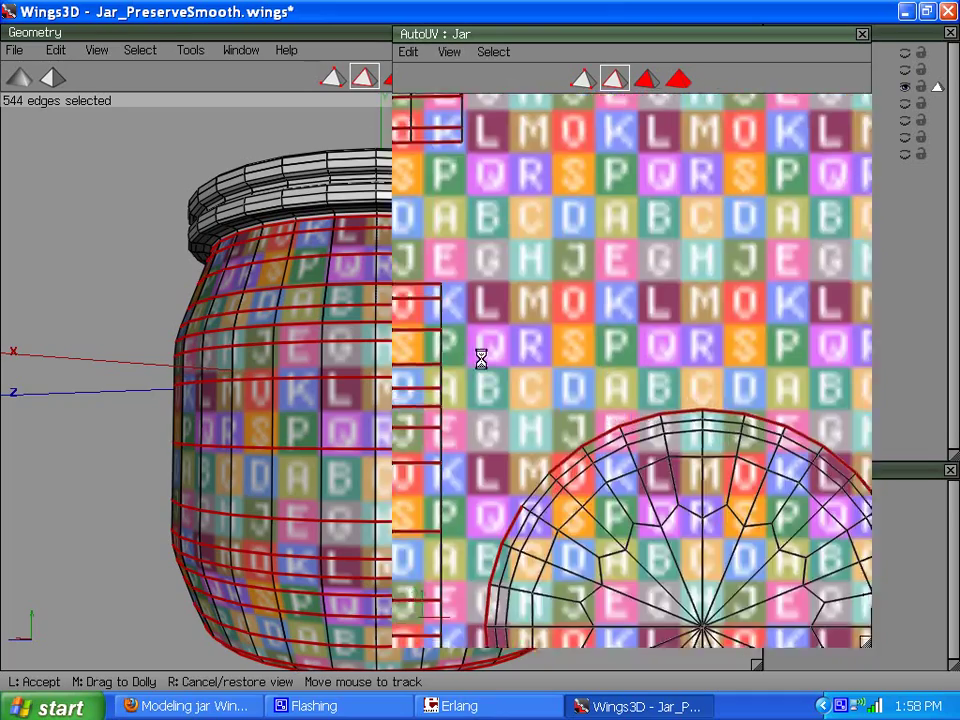
left_click(483, 360)
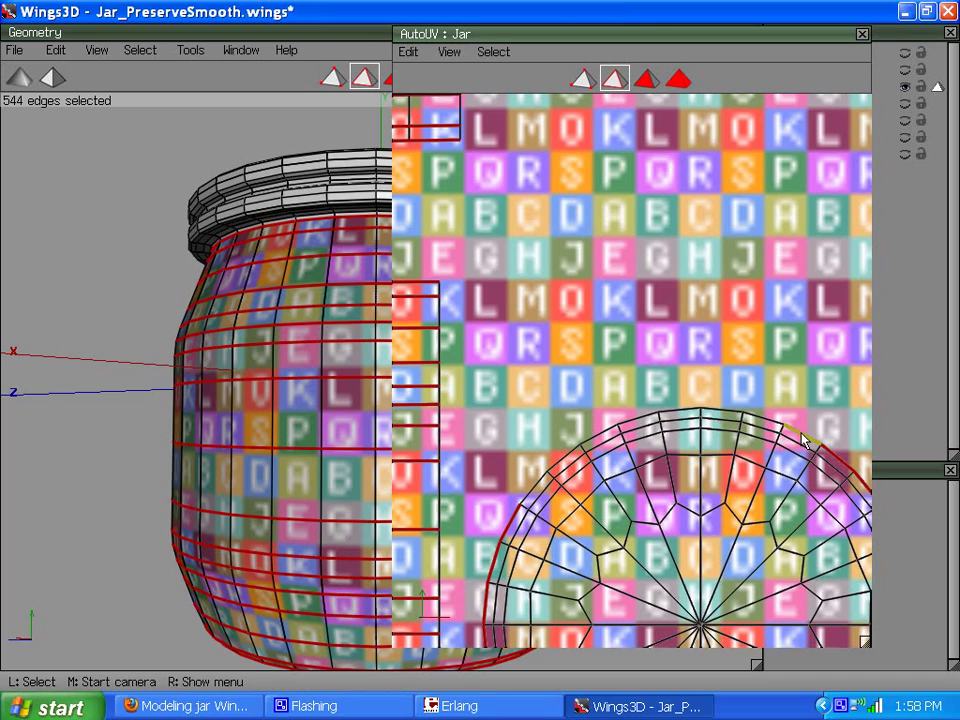
scroll(700, 425, "down", 3)
middle_click(696, 422)
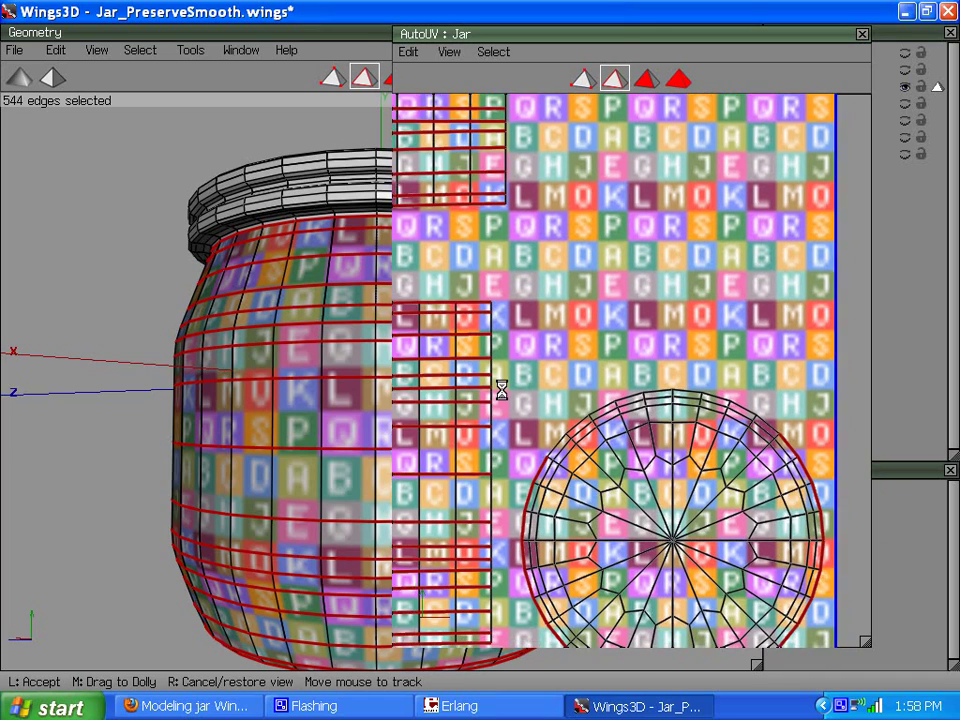
left_click(798, 373)
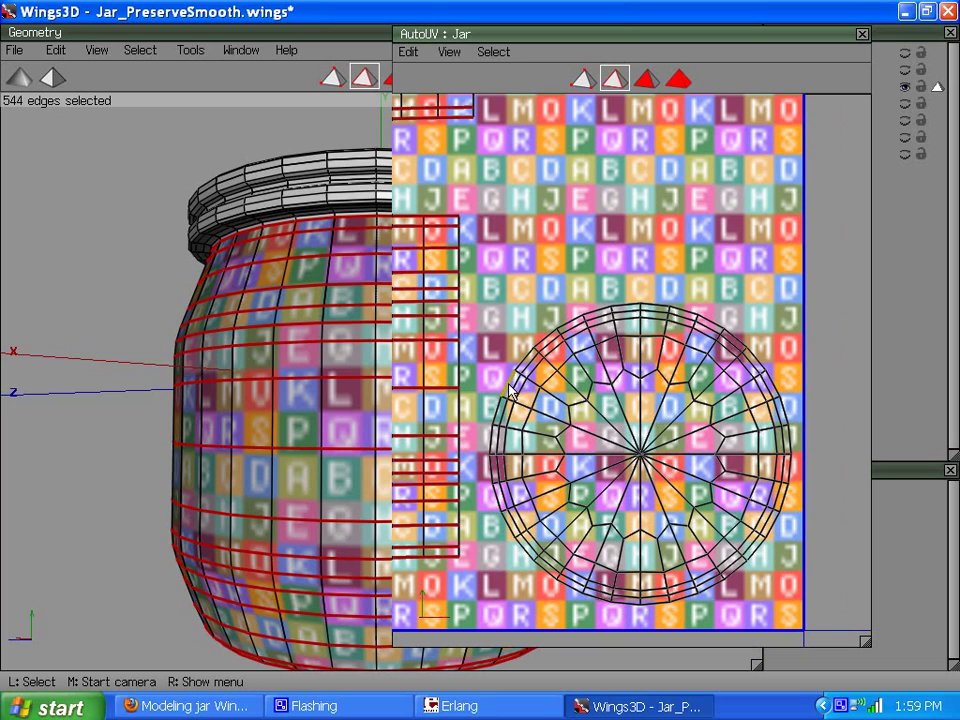
scroll(527, 338, "down", 3)
scroll(527, 338, "down", 4)
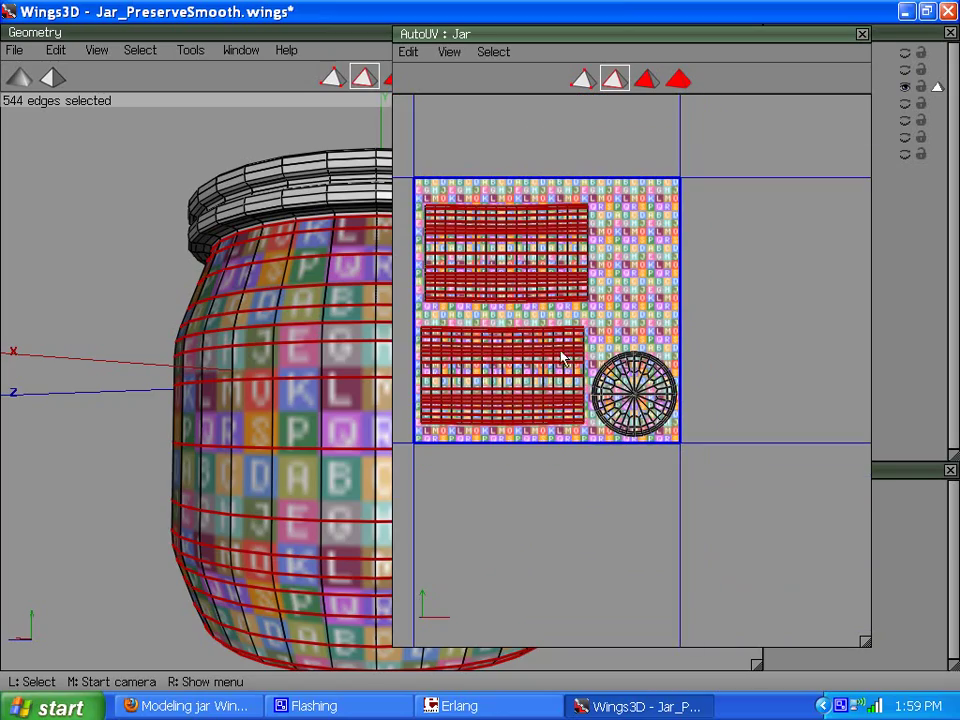
middle_click(561, 360)
middle_click_drag(480, 358, 480, 358)
Apply a vertical Scale to the selected edge rings in AutoUV, then deselect all edges.
left_click(480, 358)
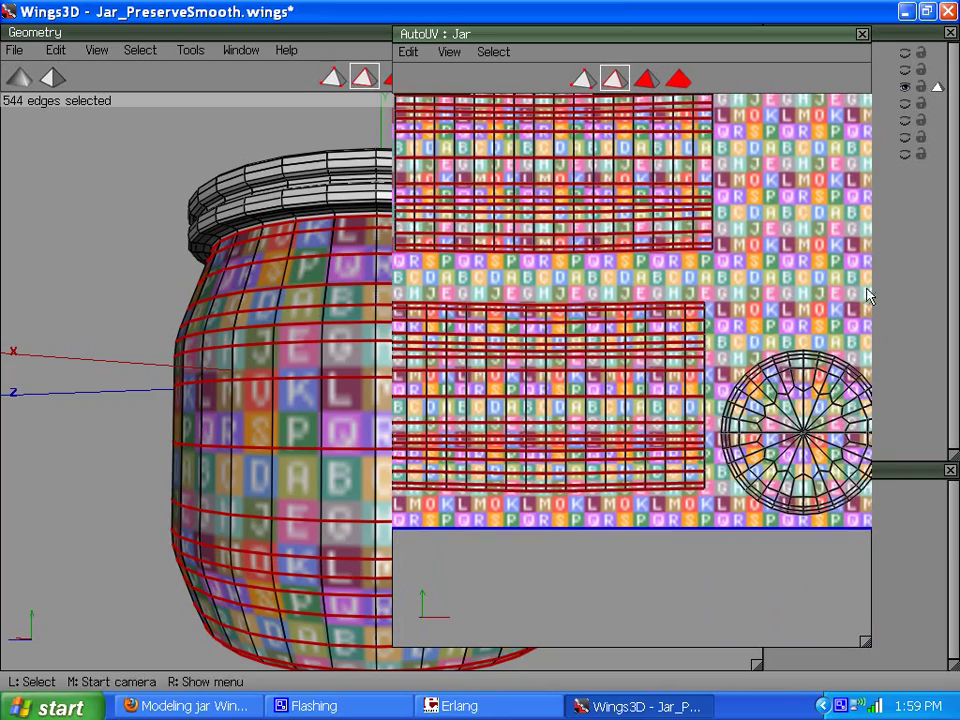
right_click(740, 186)
left_click(720, 197)
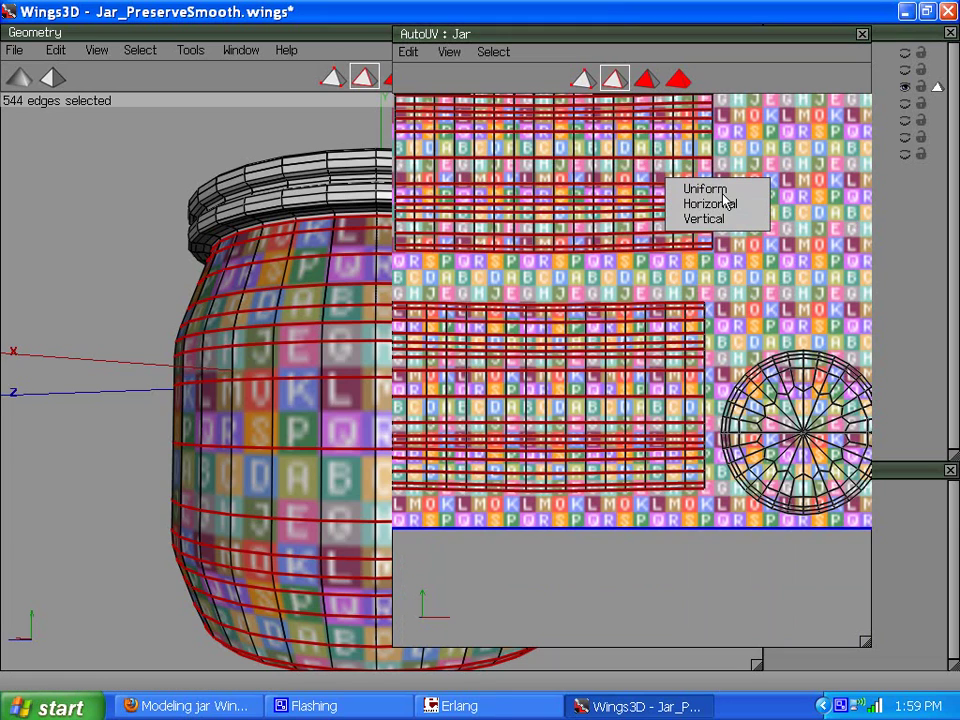
left_click(722, 219)
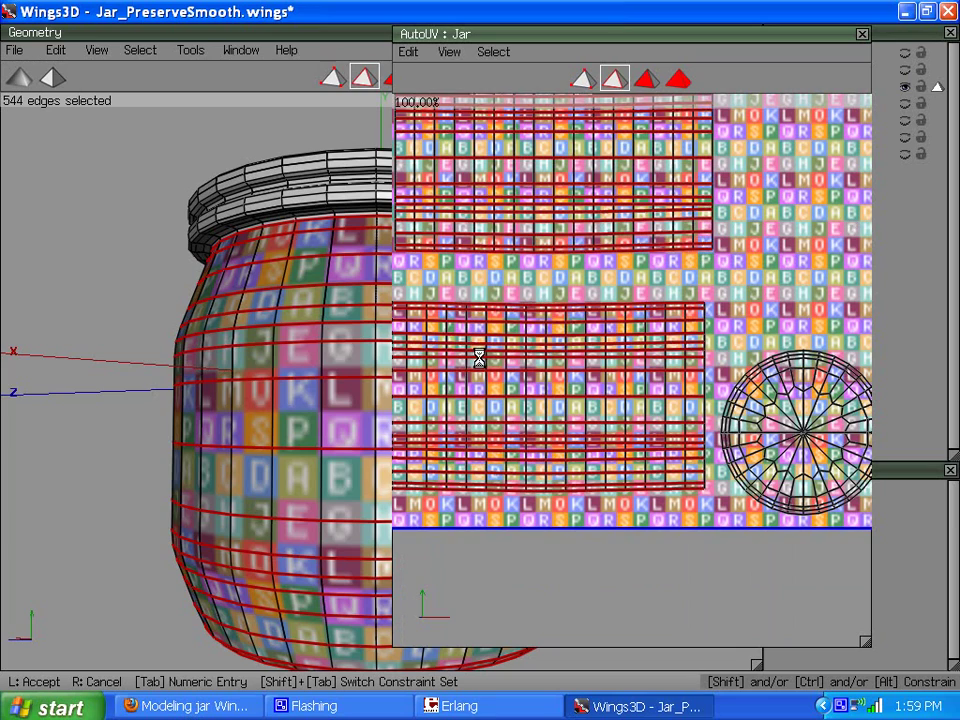
left_click(718, 218)
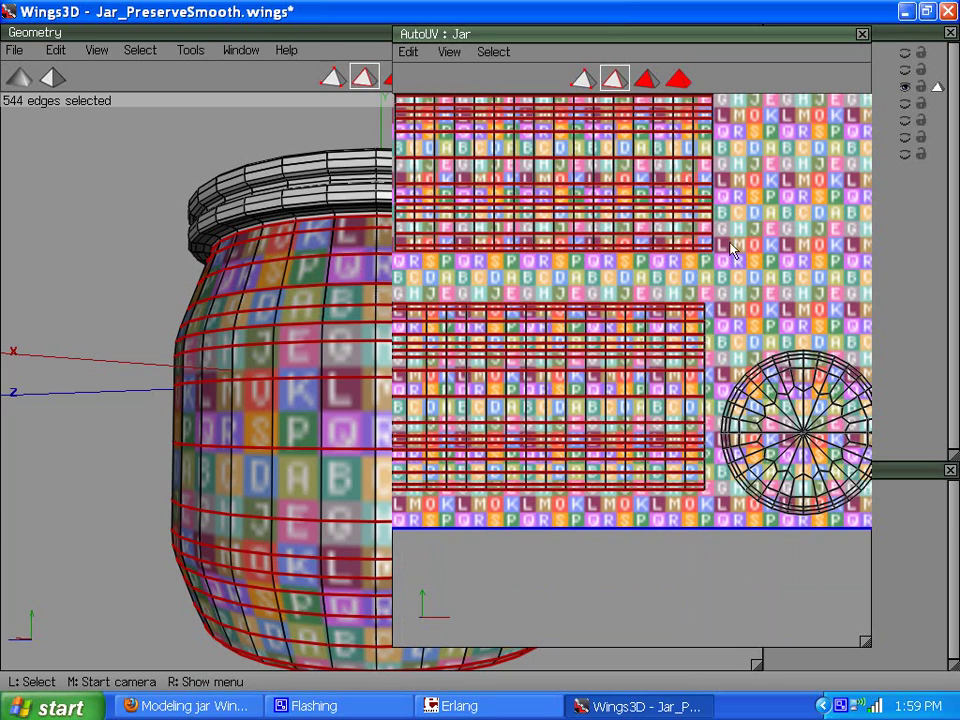
key("space")
scroll(718, 258, "down", 4)
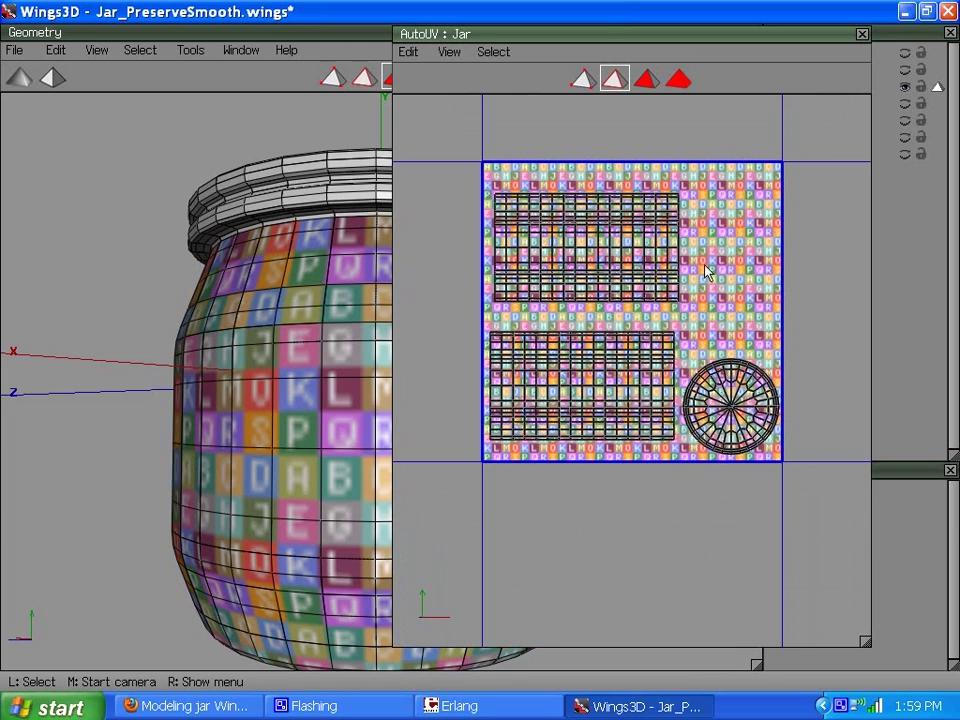
scroll(565, 348, "up", 2)
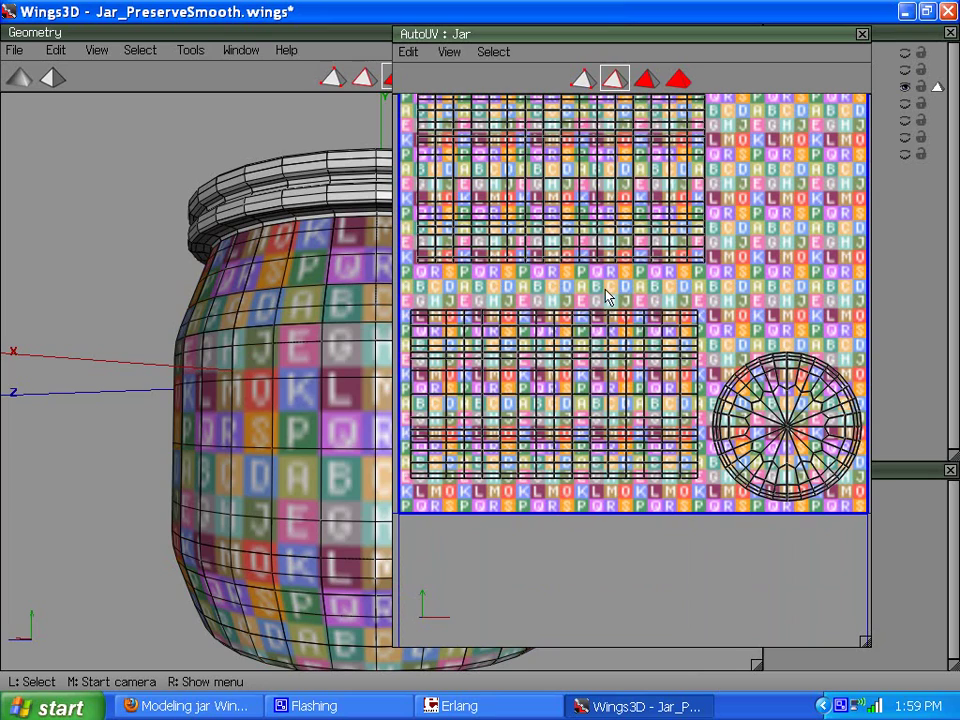